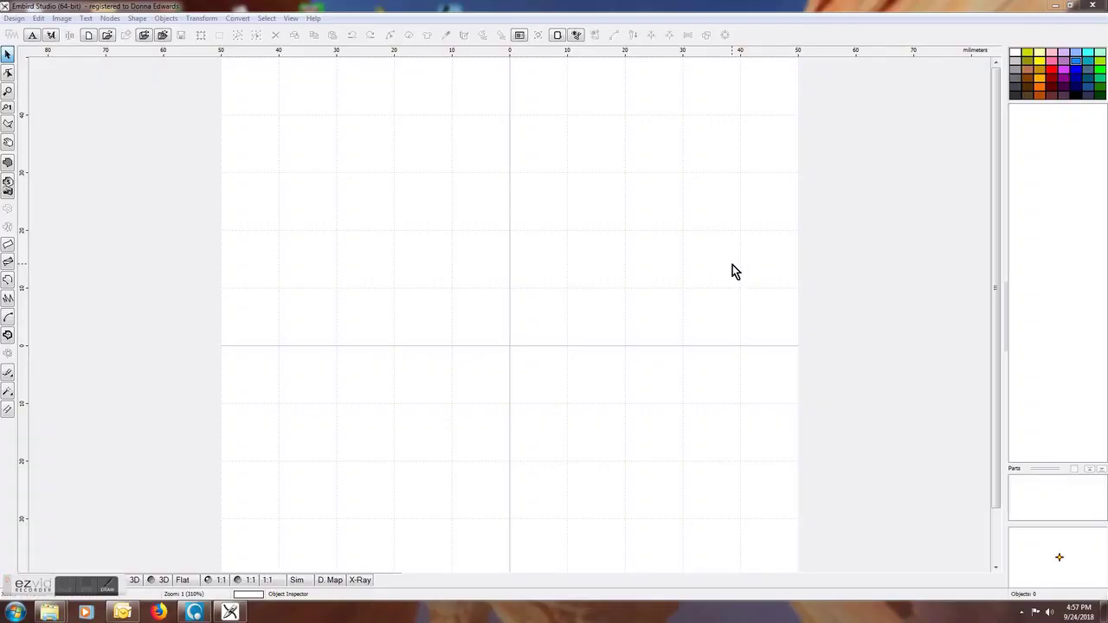
Switch the hoop to BabyLock ESE, Brother 8200 (large), rotated to landscape 180 × 130 mm
mouse_move(40, 584)
left_mouse_down()
mouse_move(883, 528)
mouse_move(985, 595)
mouse_move(988, 584)
left_mouse_up()
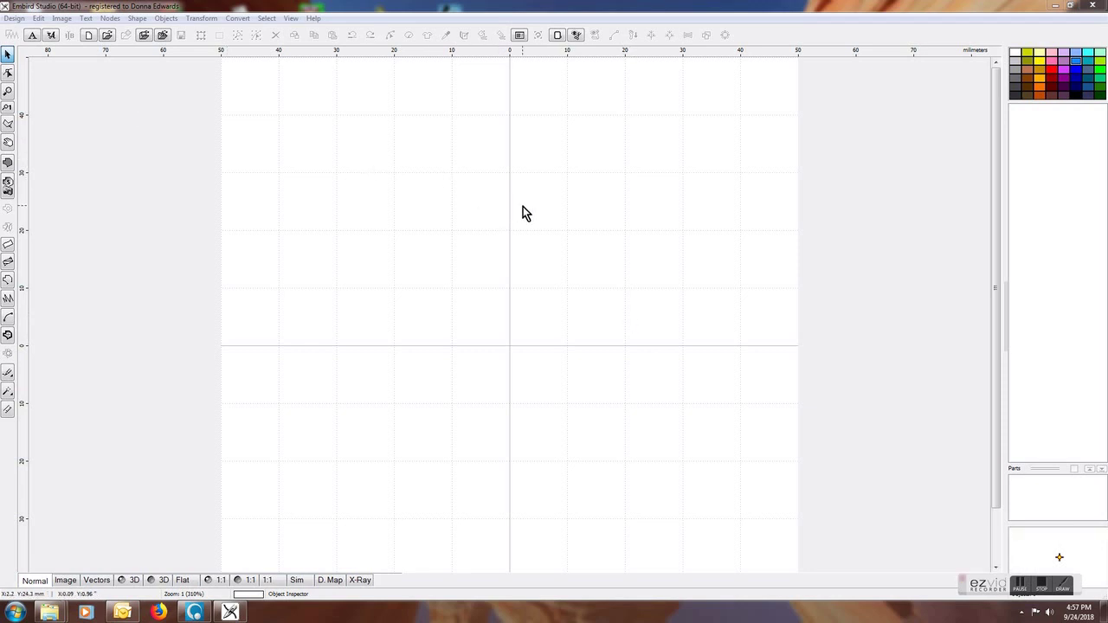
left_click(38, 18)
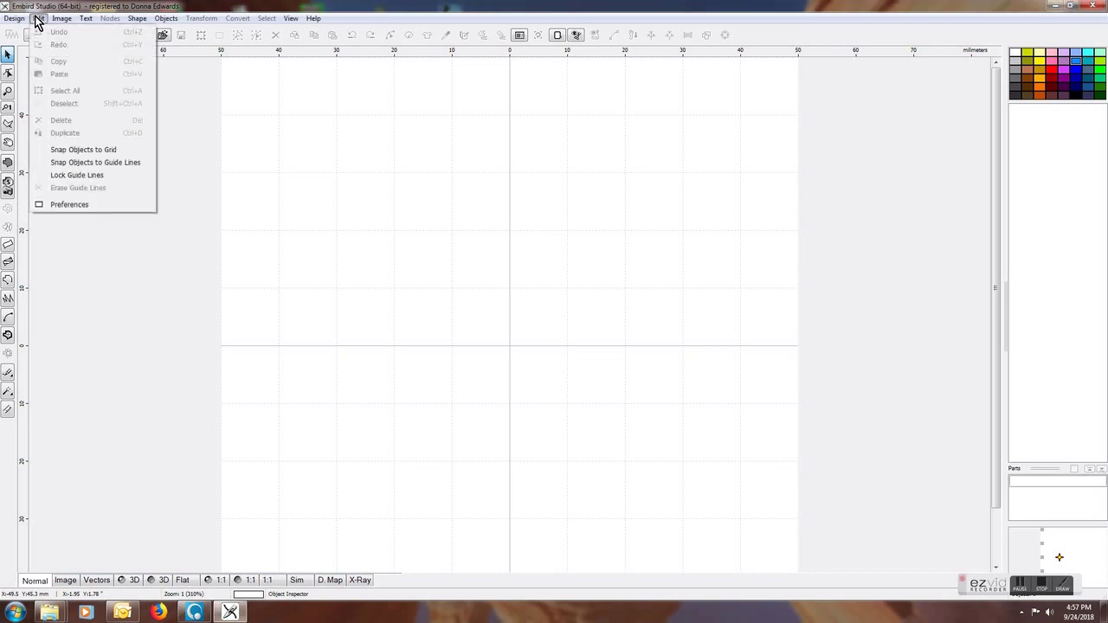
left_click(53, 206)
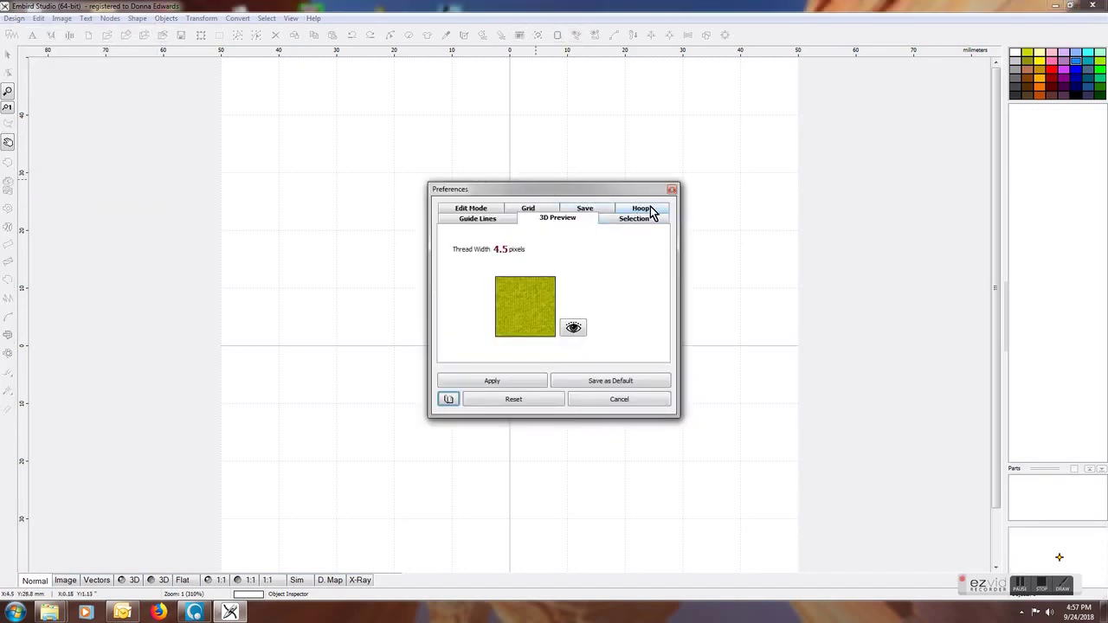
left_click(645, 212)
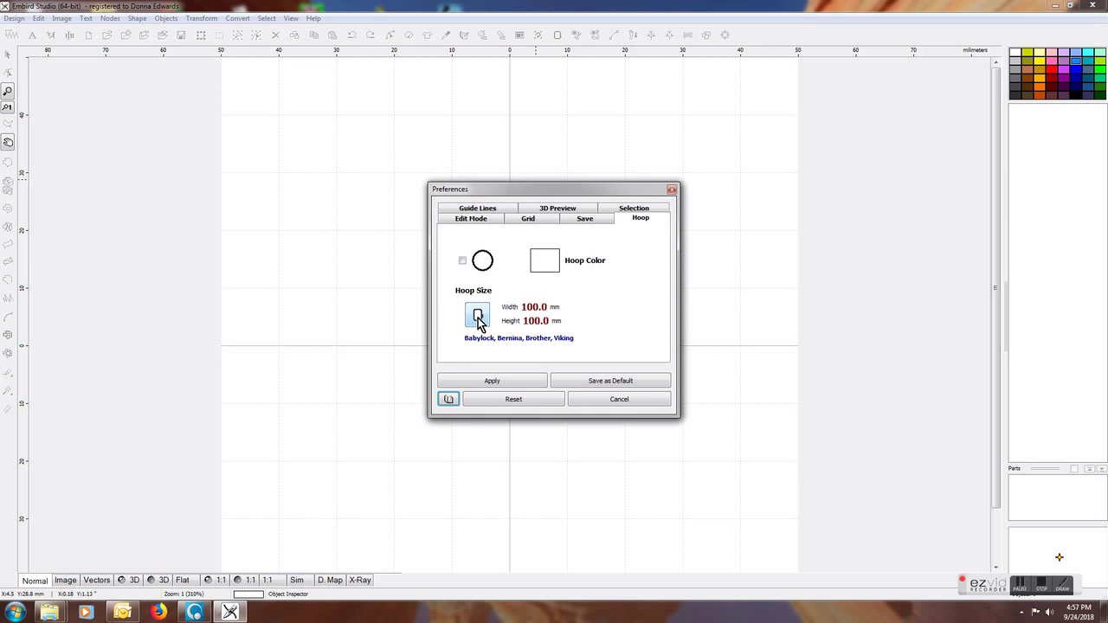
left_click(478, 317)
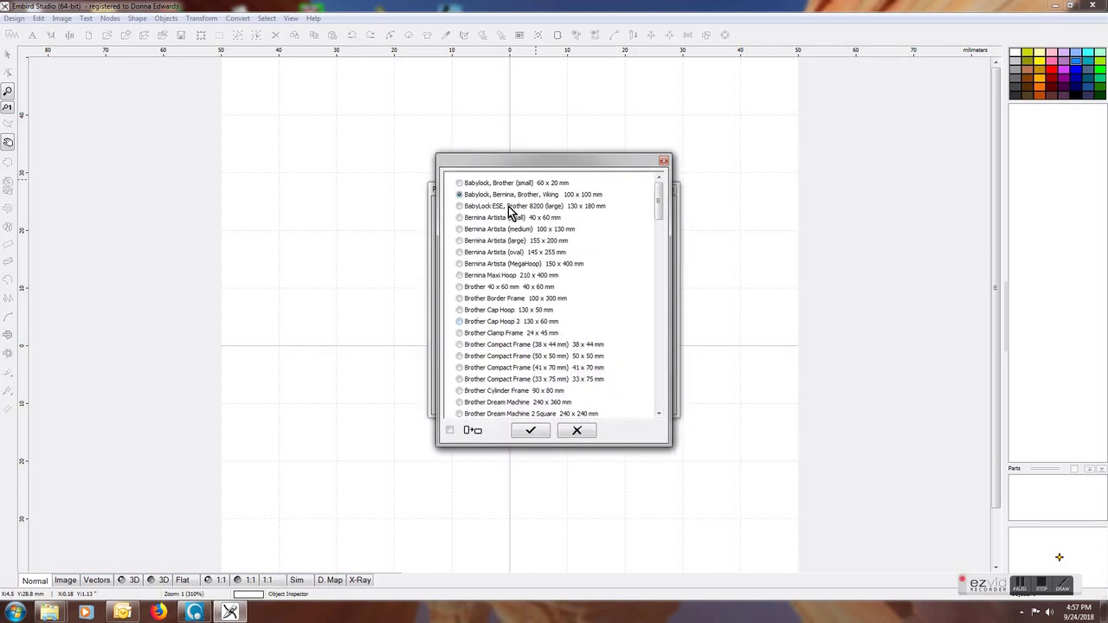
left_click(461, 207)
left_click(446, 430)
left_click(531, 432)
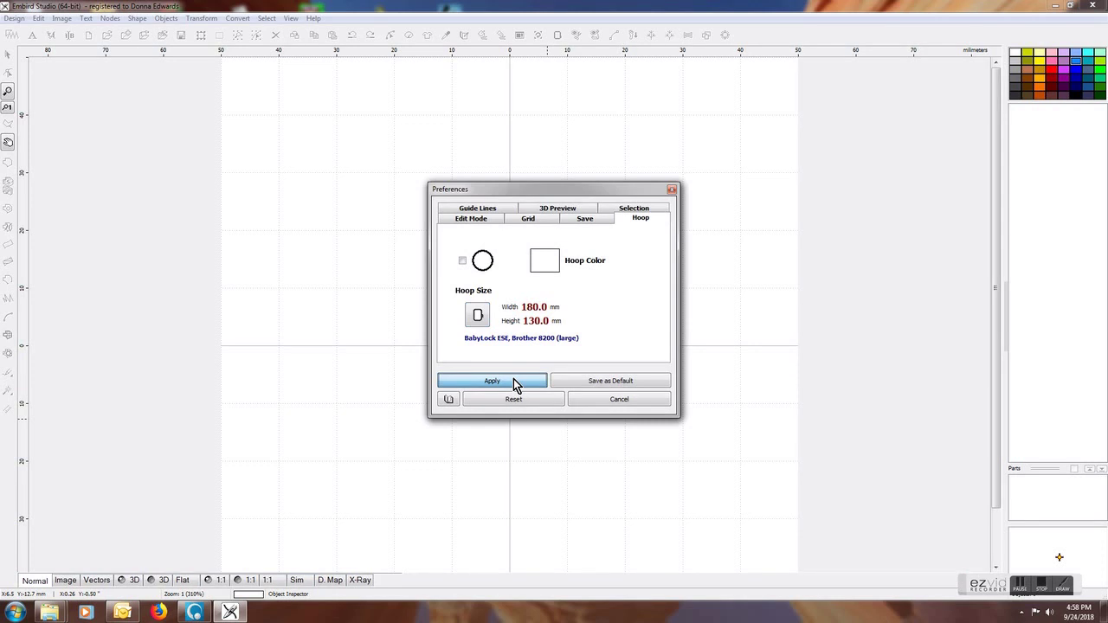
left_click(514, 384)
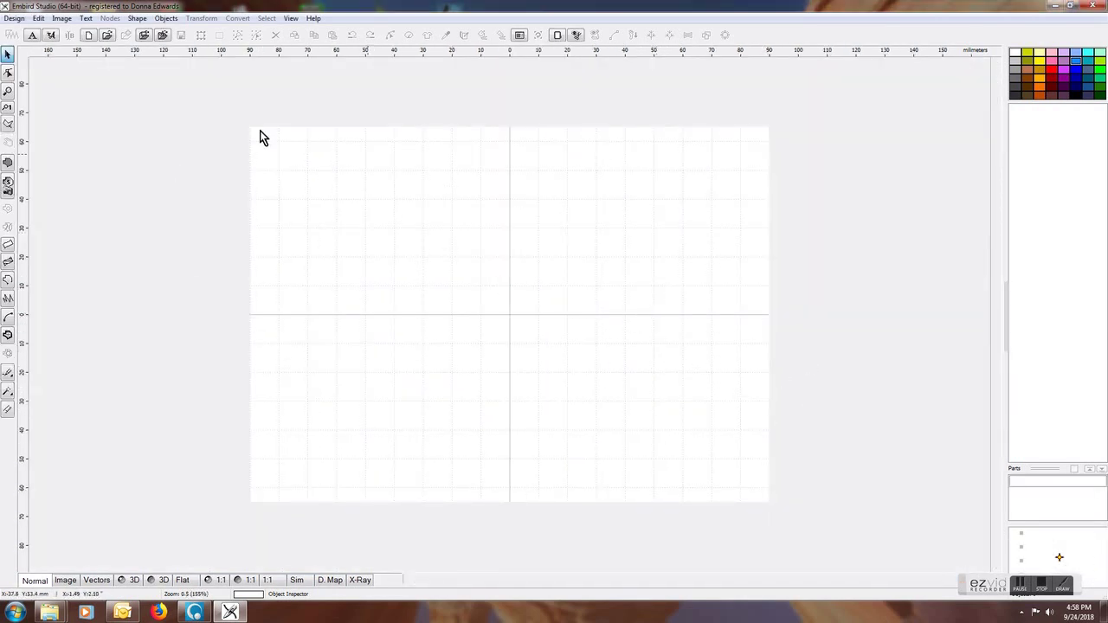
Import WhaleAFSil1 as the background image and scale it to fit the hoop
left_click(62, 18)
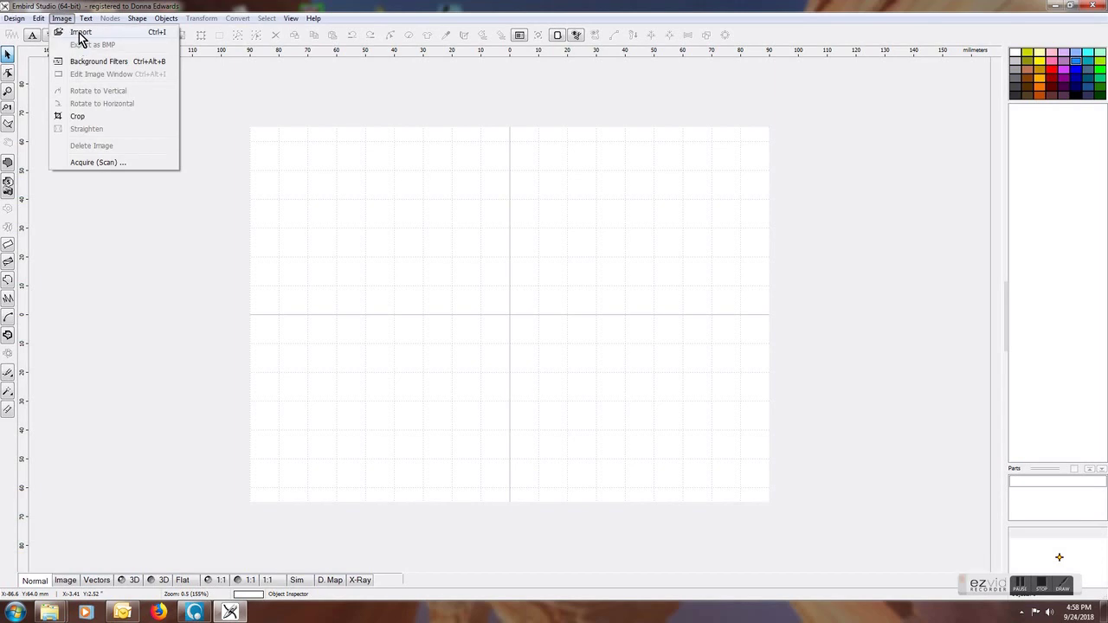
left_click(80, 33)
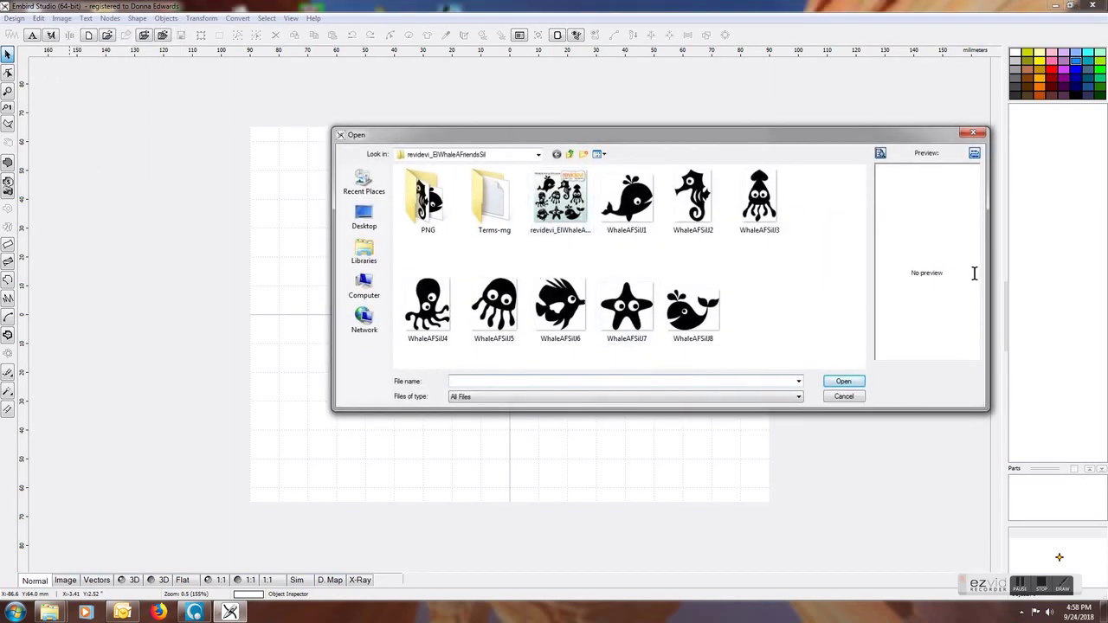
left_click(627, 200)
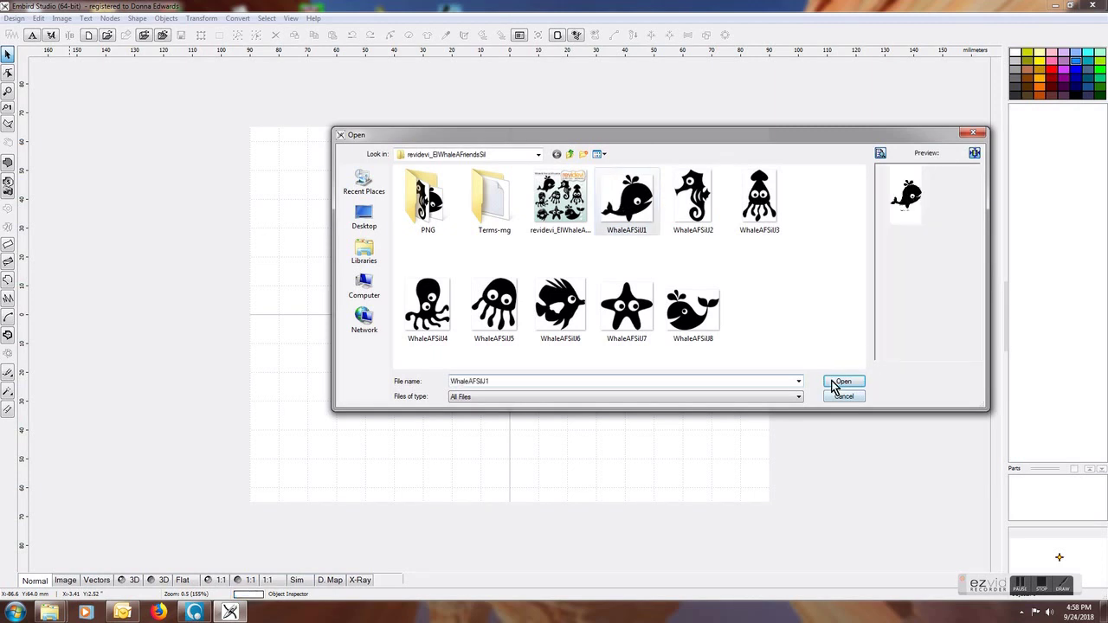
left_click(843, 383)
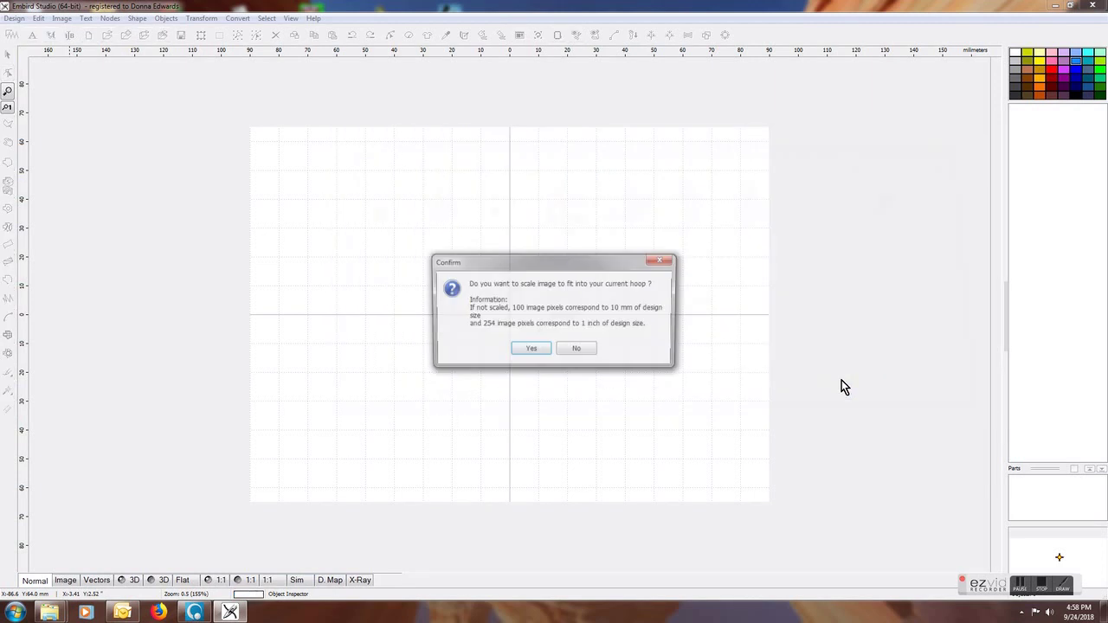
left_click(530, 349)
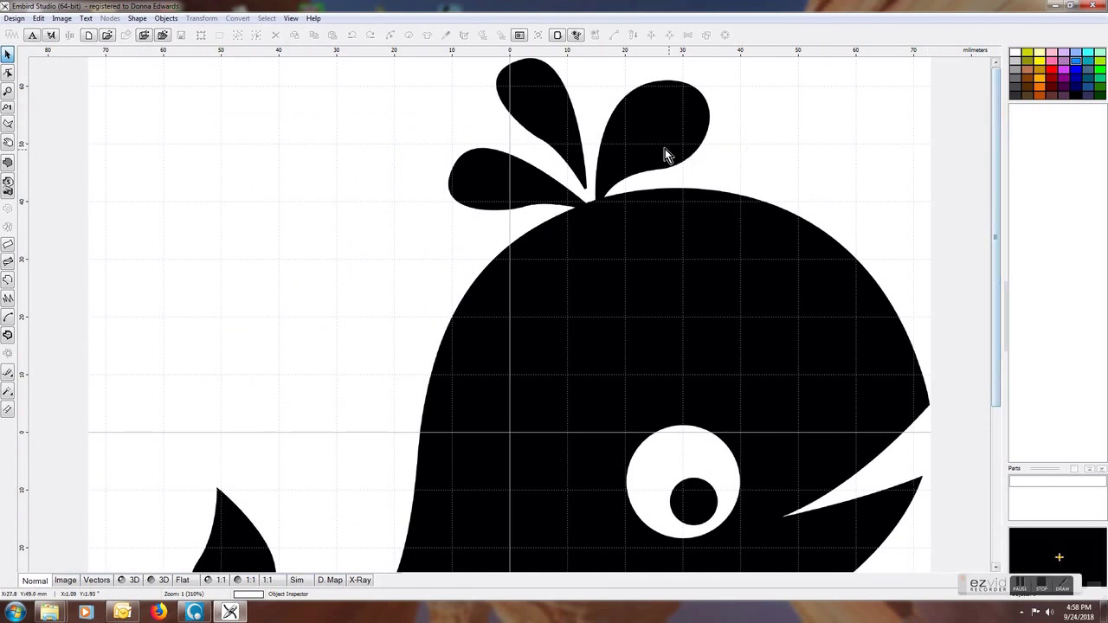
Trace a new fill-object outline around the left spout drop
left_click(8, 165)
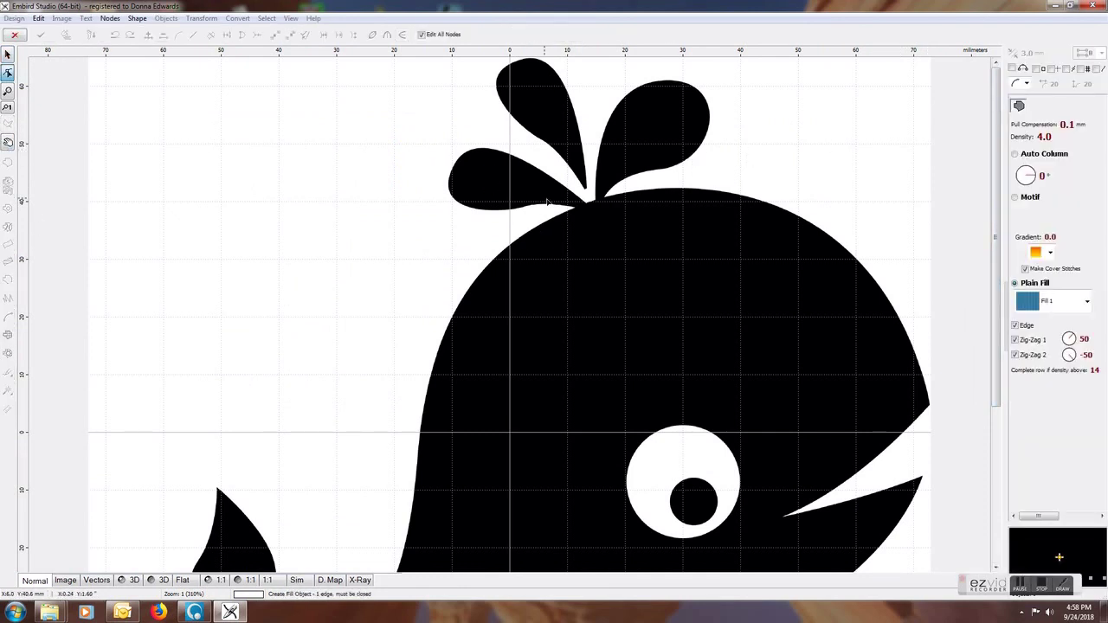
left_click(506, 152)
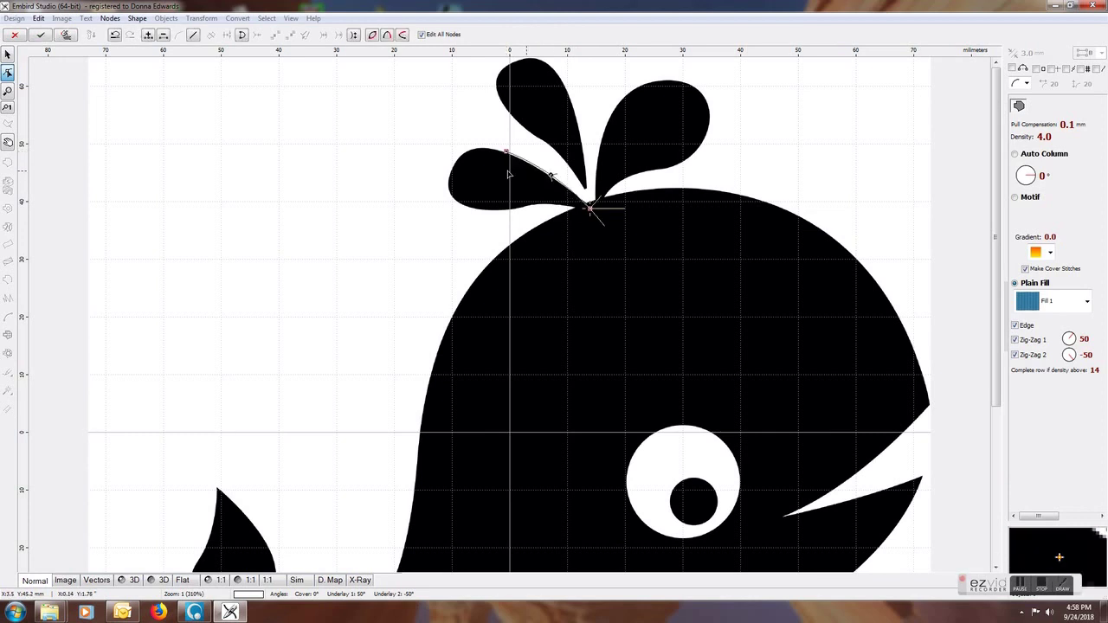
left_click(451, 169)
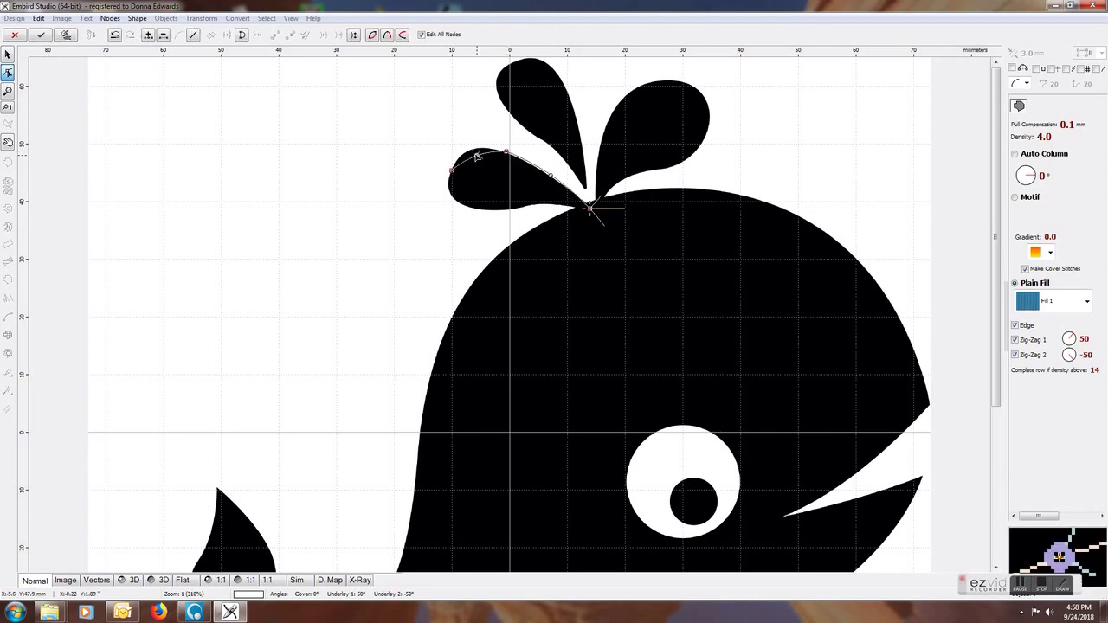
left_click(470, 153)
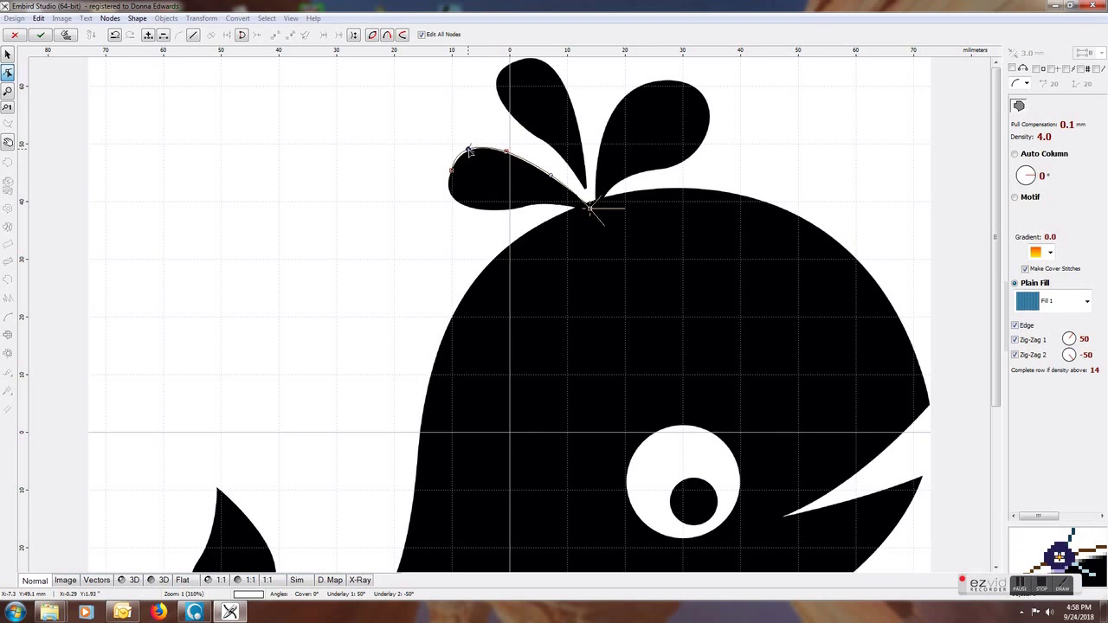
left_click(475, 208)
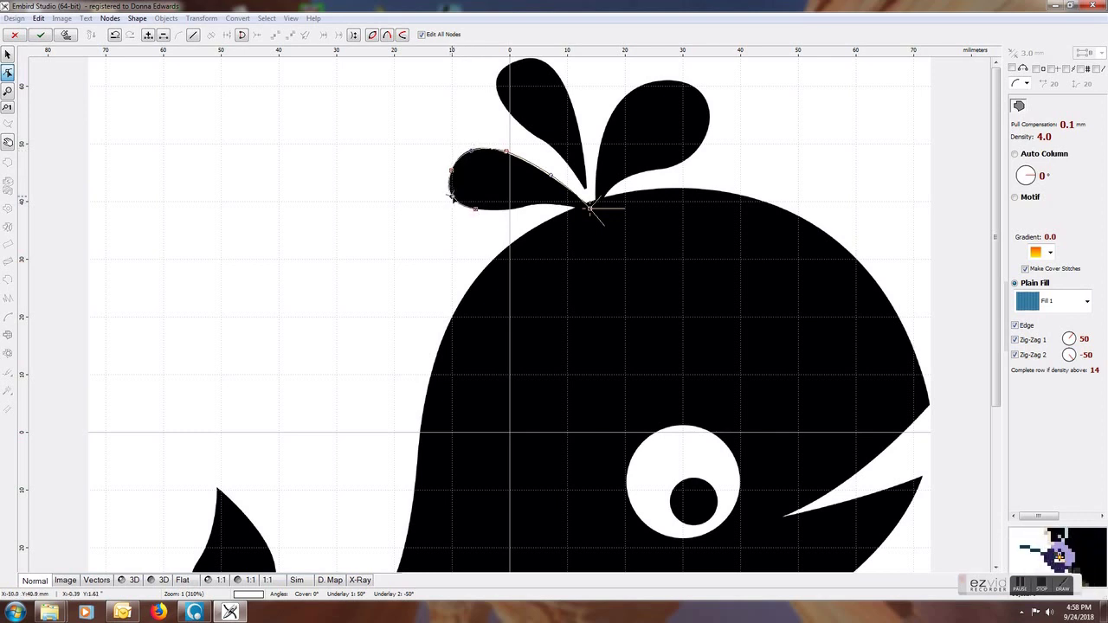
left_click(525, 207)
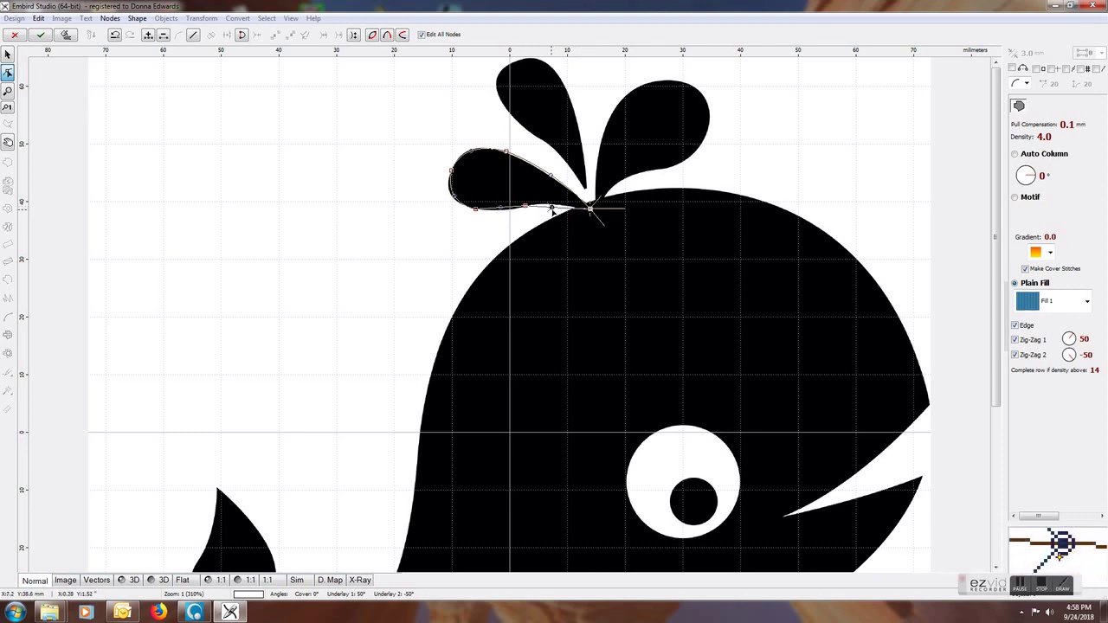
left_click(589, 208)
left_click(500, 210)
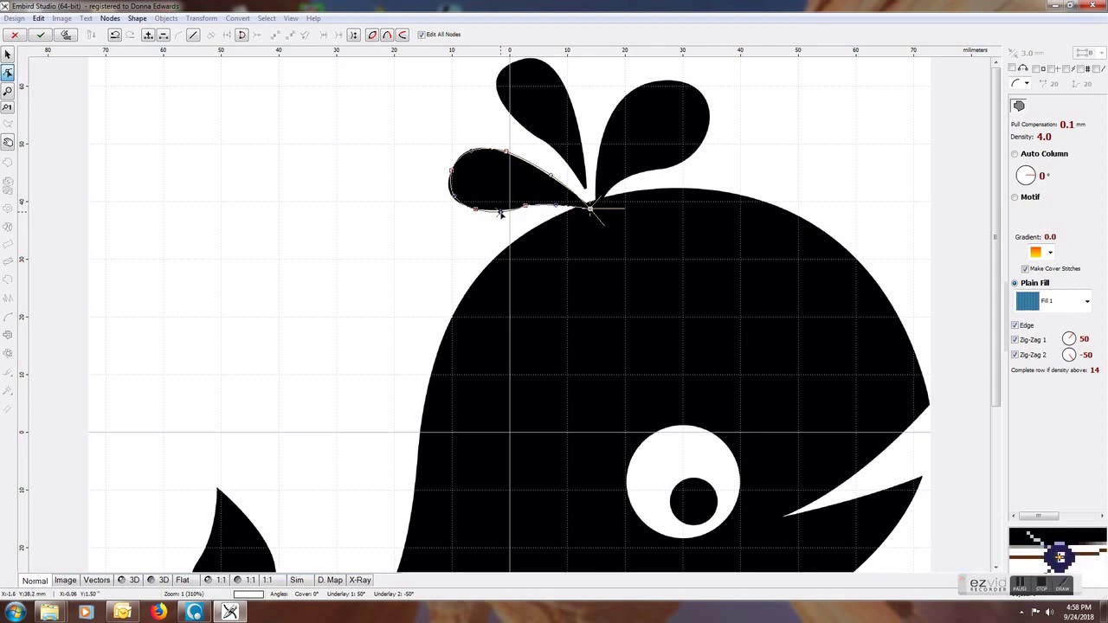
Turn off Zig-Zag 2, set length to 3.0 mm, generate the left drop's stitches, then begin the right drop
left_click(1044, 357)
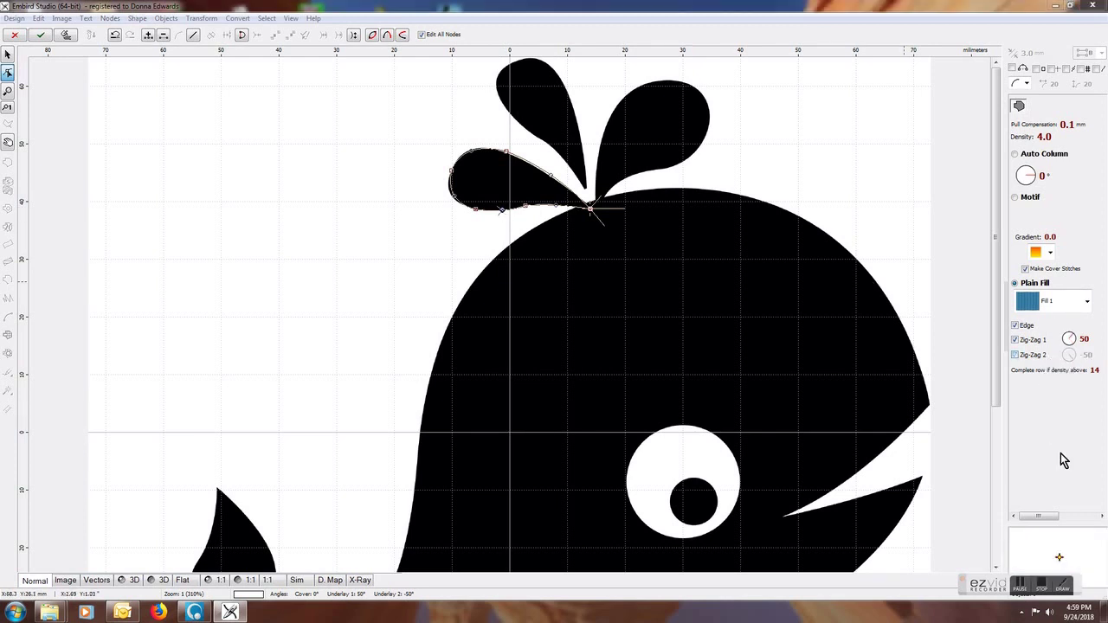
left_click(1087, 516)
left_click(1026, 339)
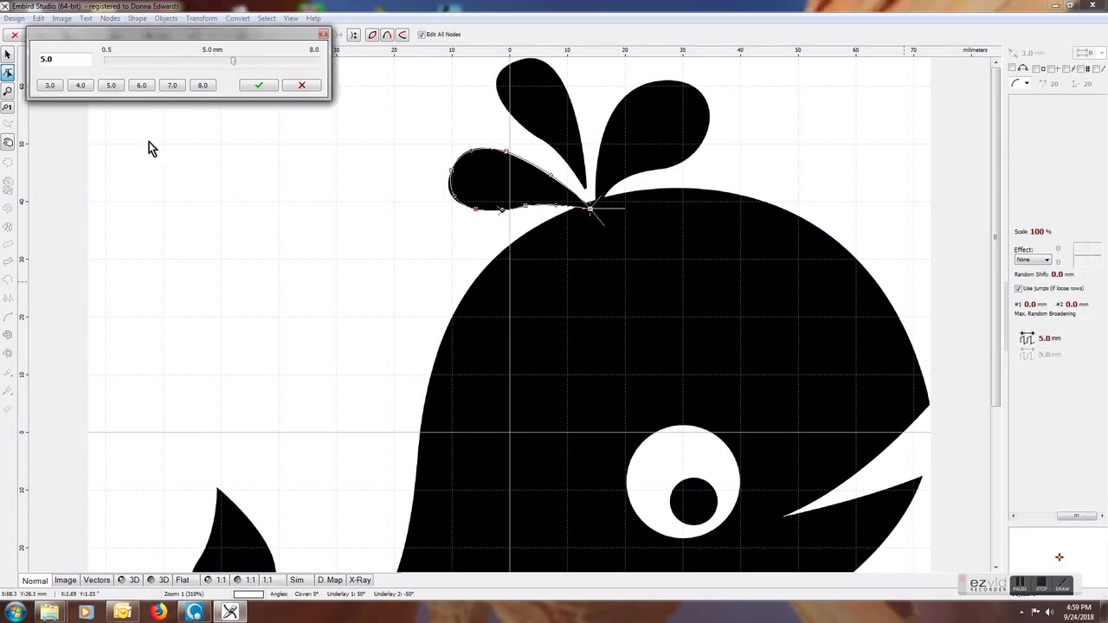
left_click(258, 85)
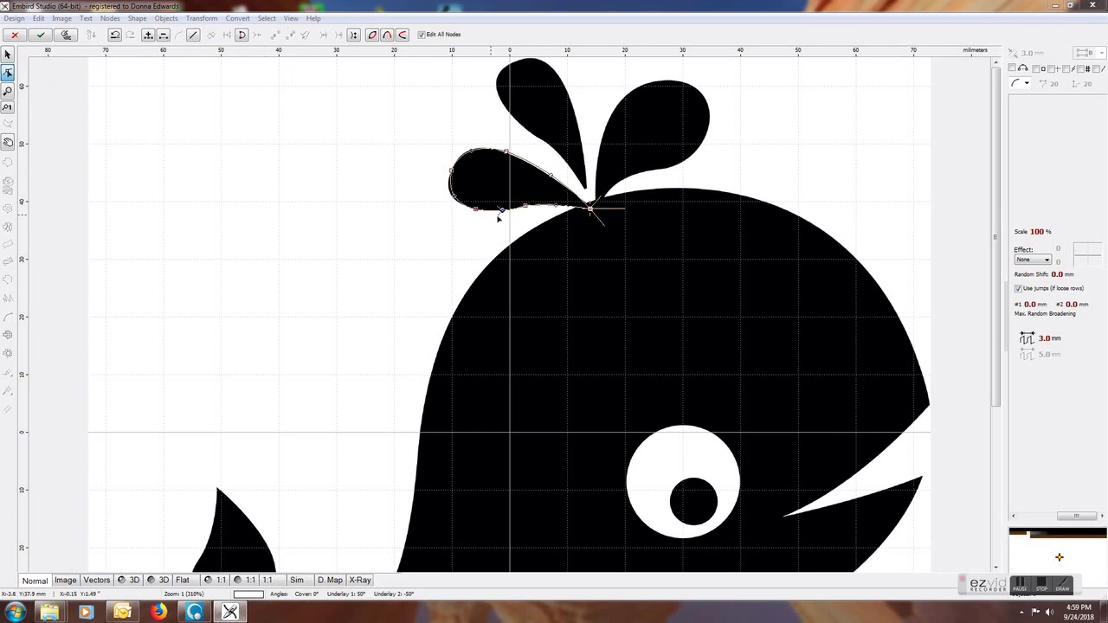
right_click(520, 182)
left_click(588, 199)
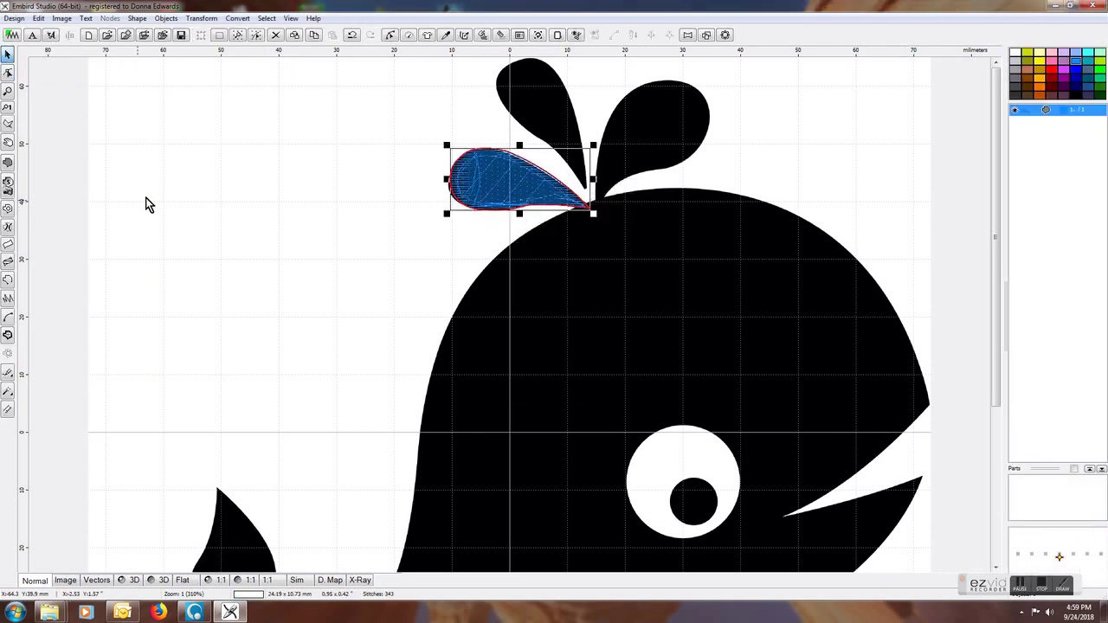
left_click(598, 211)
left_click(614, 107)
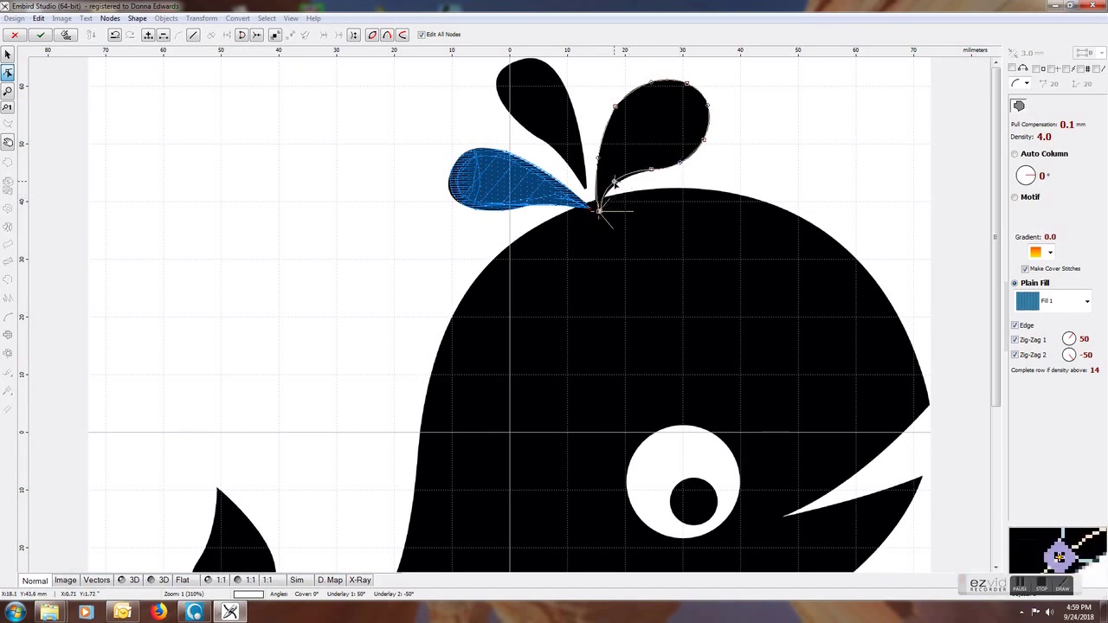
Disable Zig-Zag 2 underlay and generate fill stitches for the right spout drop
left_click(1040, 358)
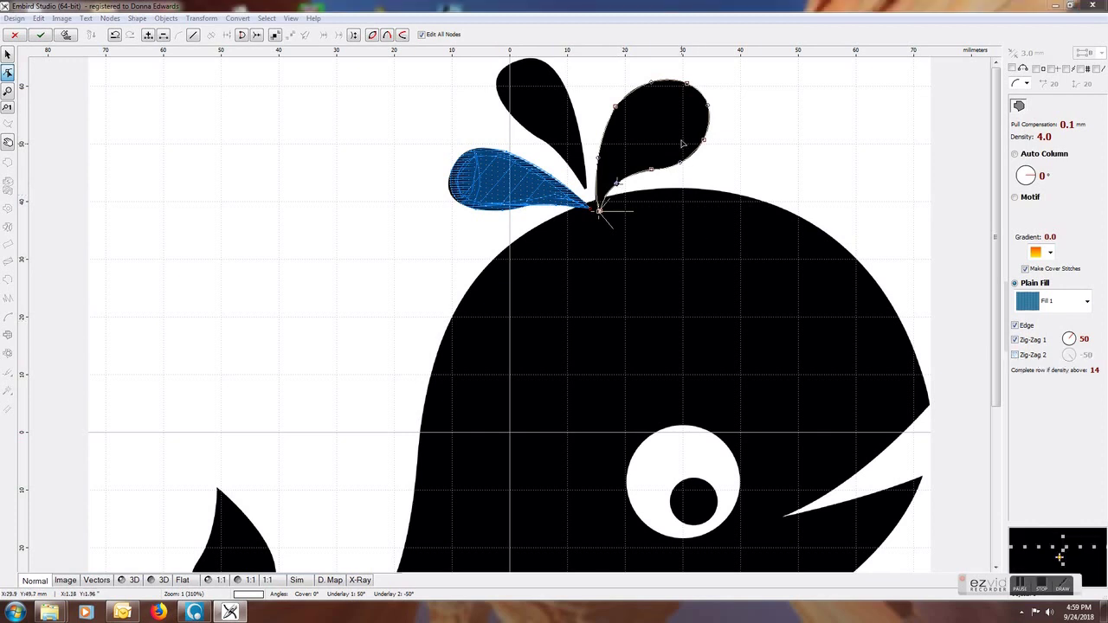
right_click(679, 129)
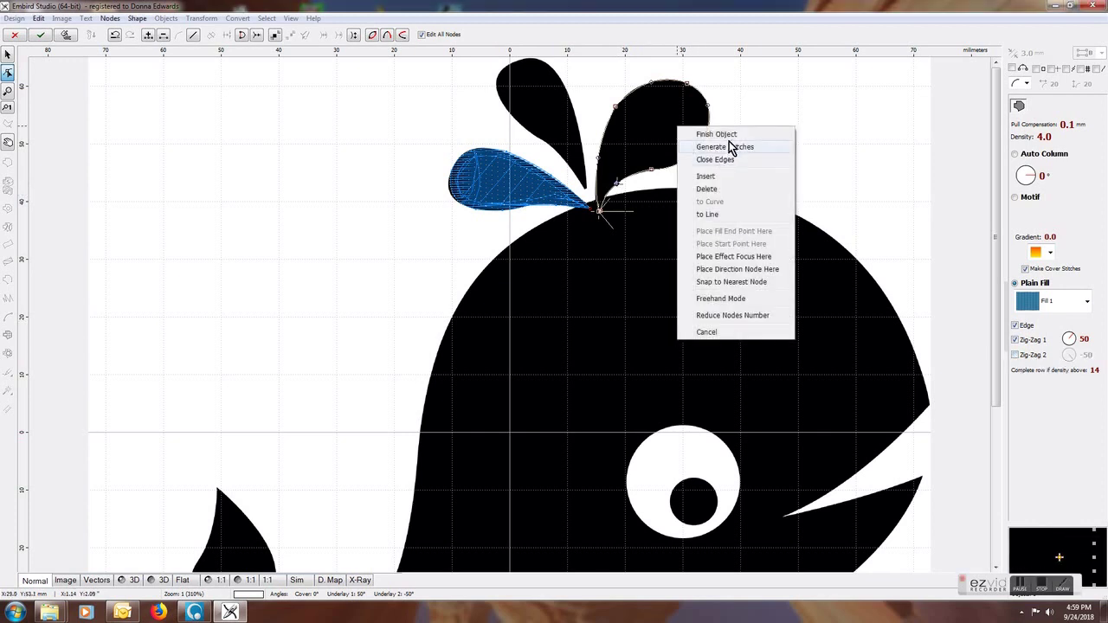
left_click(729, 145)
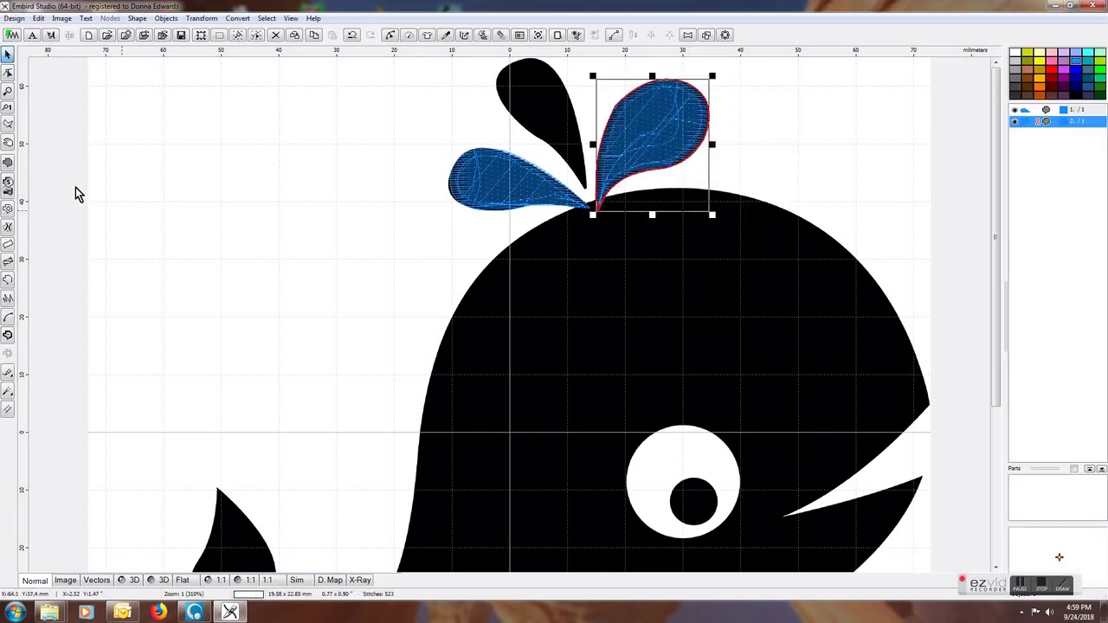
Trace a new fill-object outline around the middle spout drop
left_click(7, 164)
left_click(587, 190)
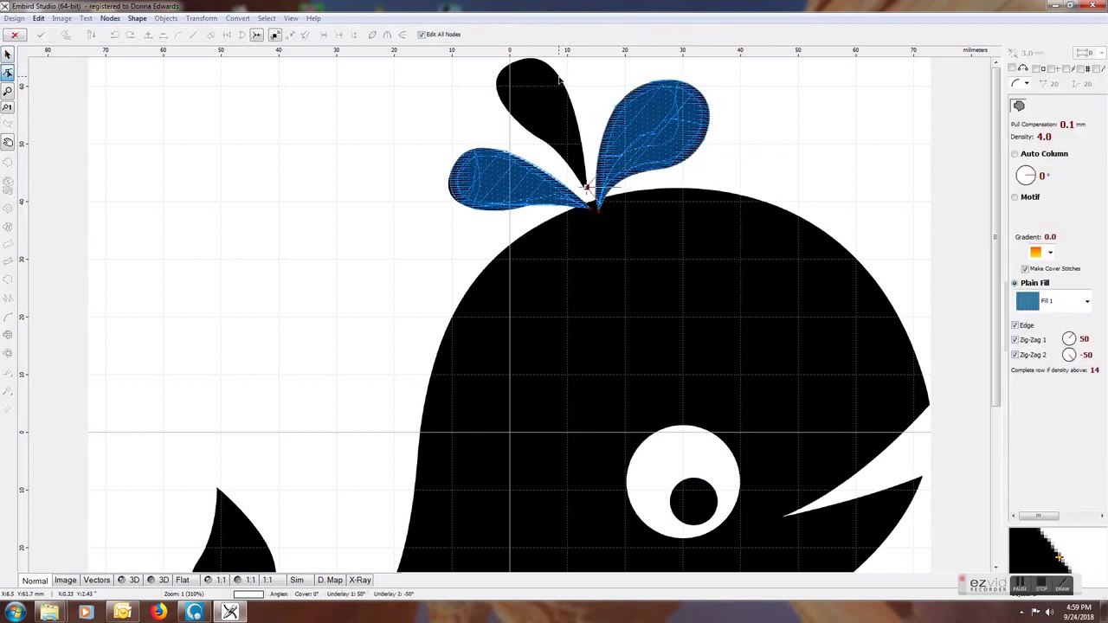
left_click(560, 78)
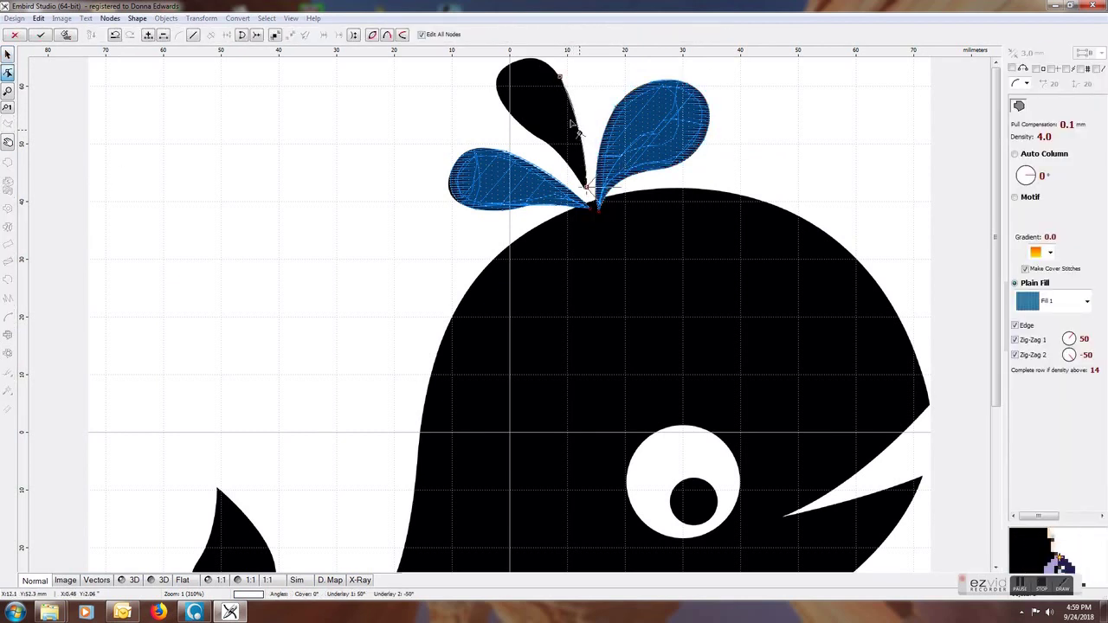
left_click(508, 67)
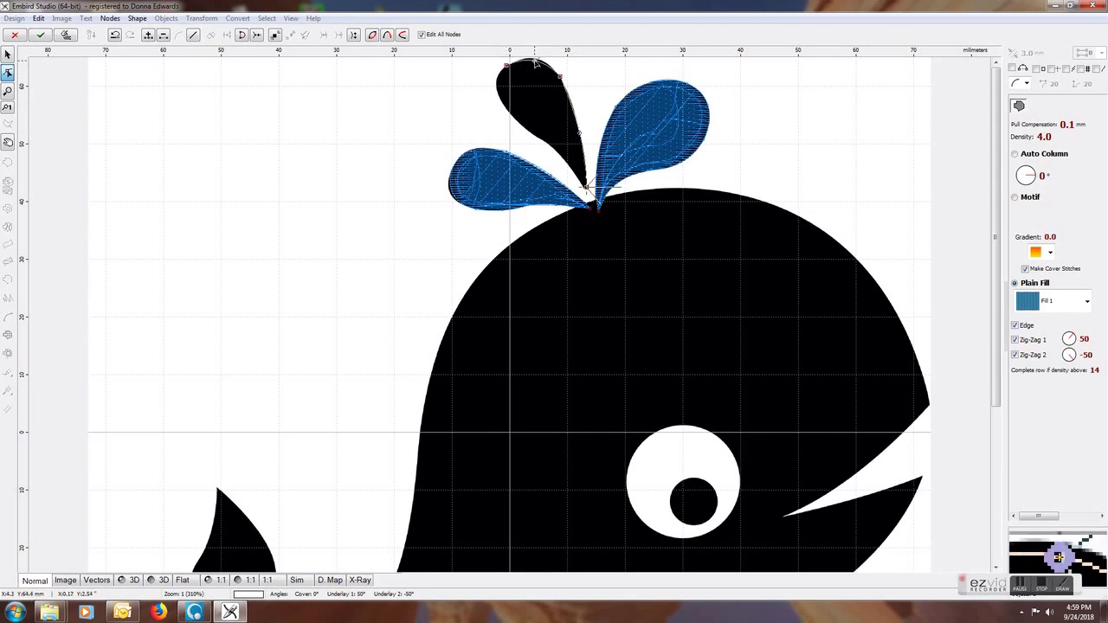
left_click(512, 115)
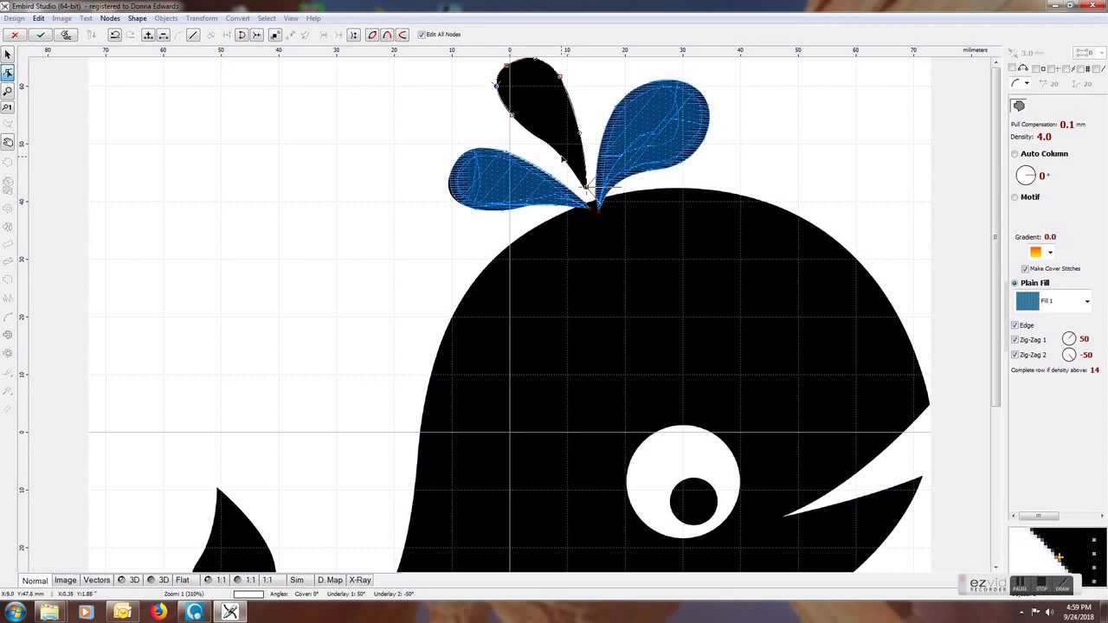
left_click(534, 134)
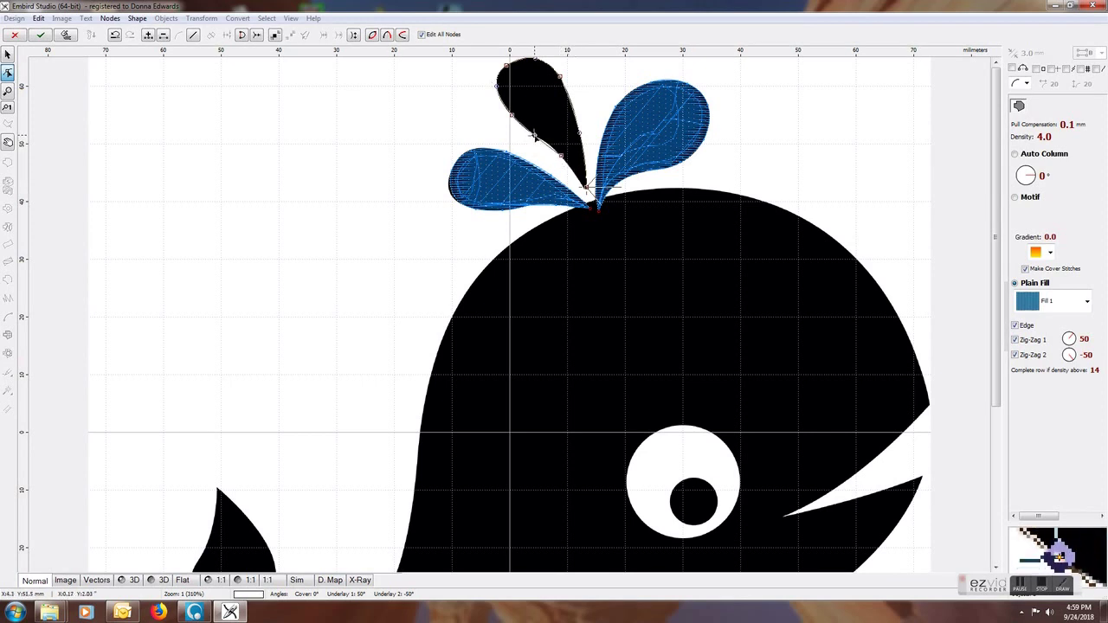
left_click(561, 159)
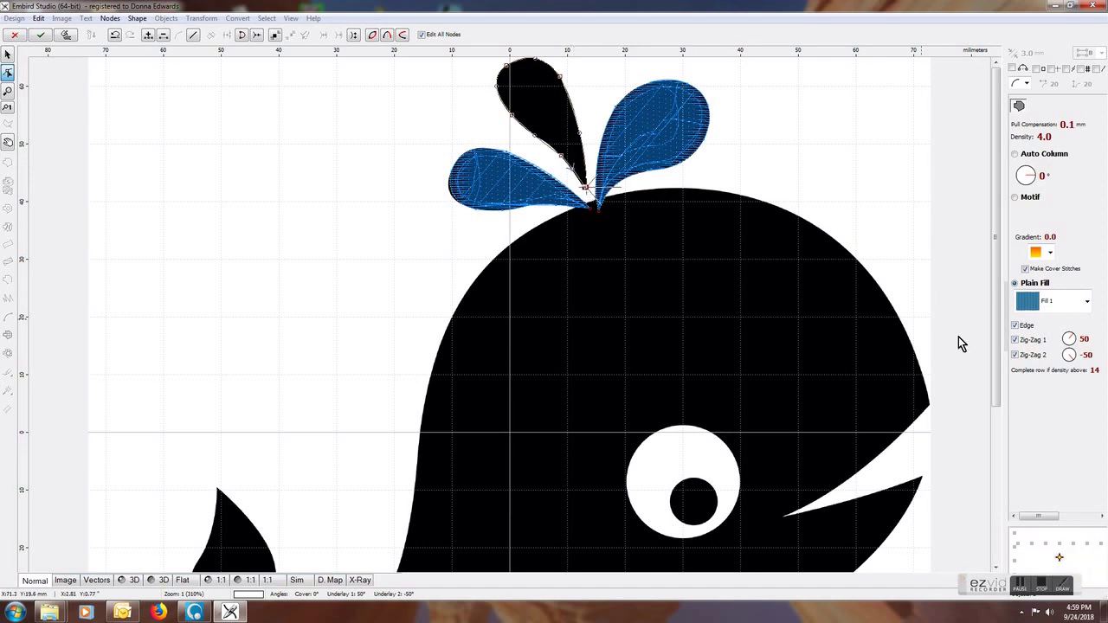
Set length to 3.0 mm, generate the middle drop's stitches, and select all three drops
left_click(1074, 516)
left_click(1025, 340)
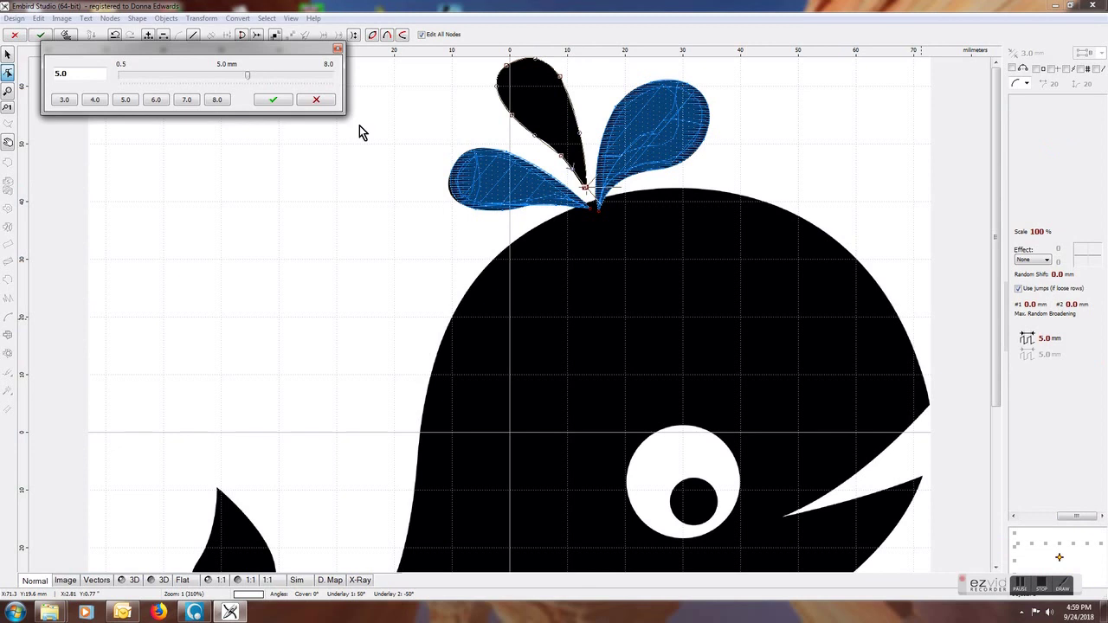
left_click(67, 101)
left_click(265, 101)
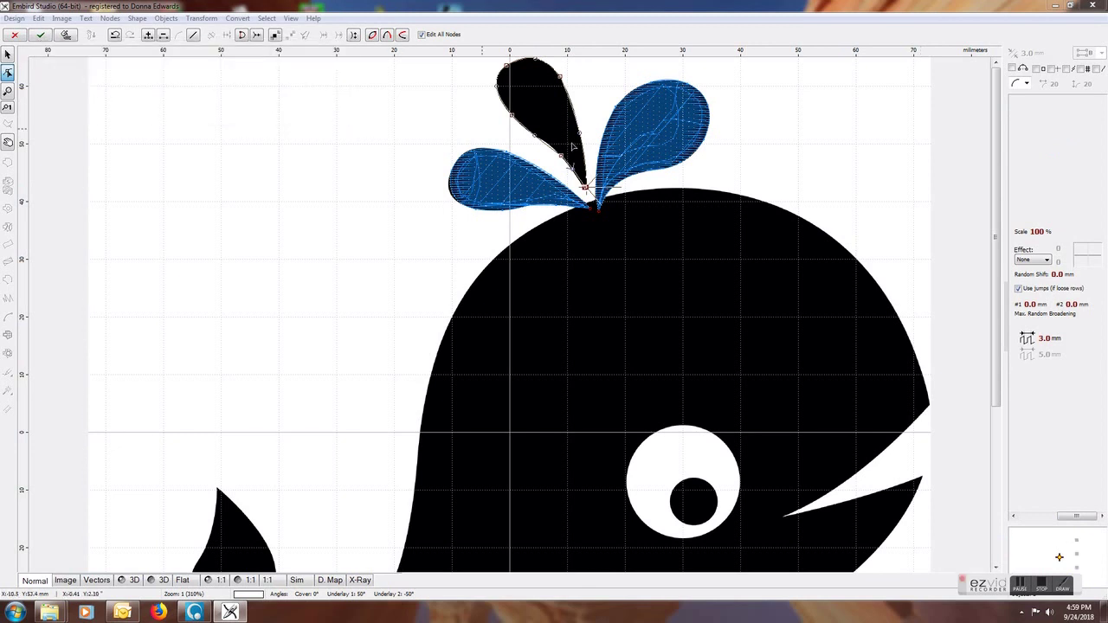
right_click(574, 121)
left_click(618, 148)
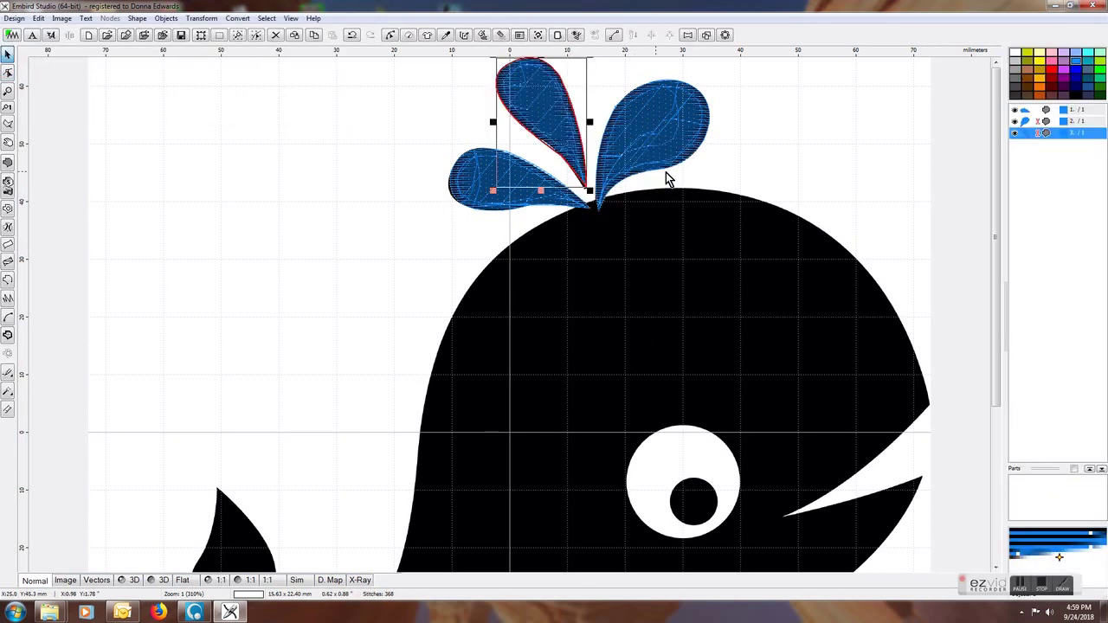
left_click(1052, 111, "shift")
right_click(1051, 113)
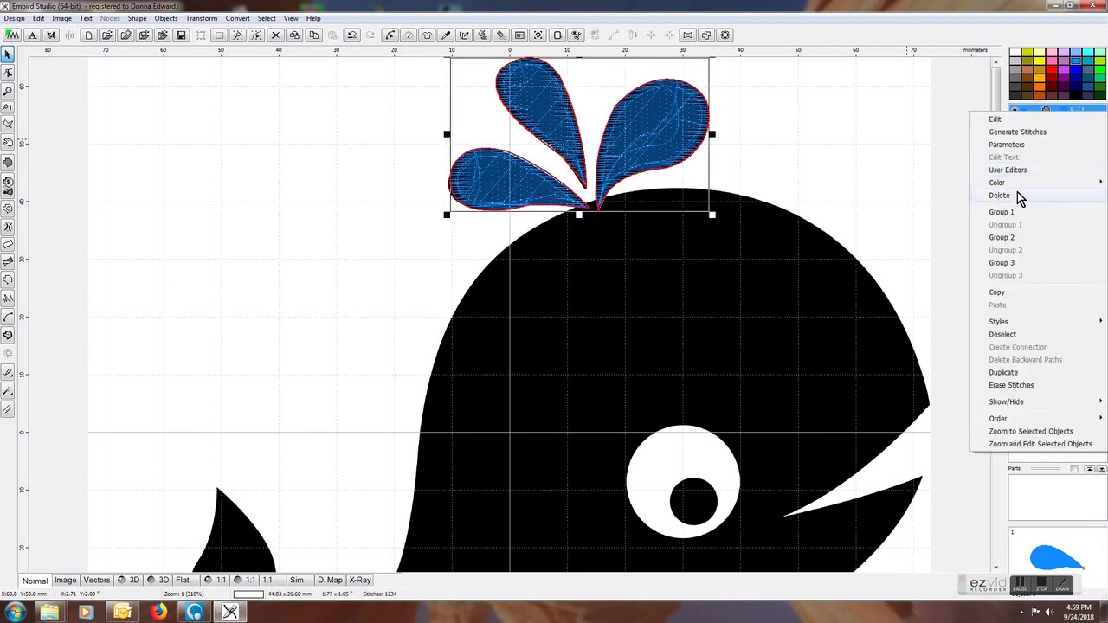
Group the three spout drops and assign Marathon Polyester thread 2063 Cristy Blue
left_click(1014, 213)
right_click(1025, 113)
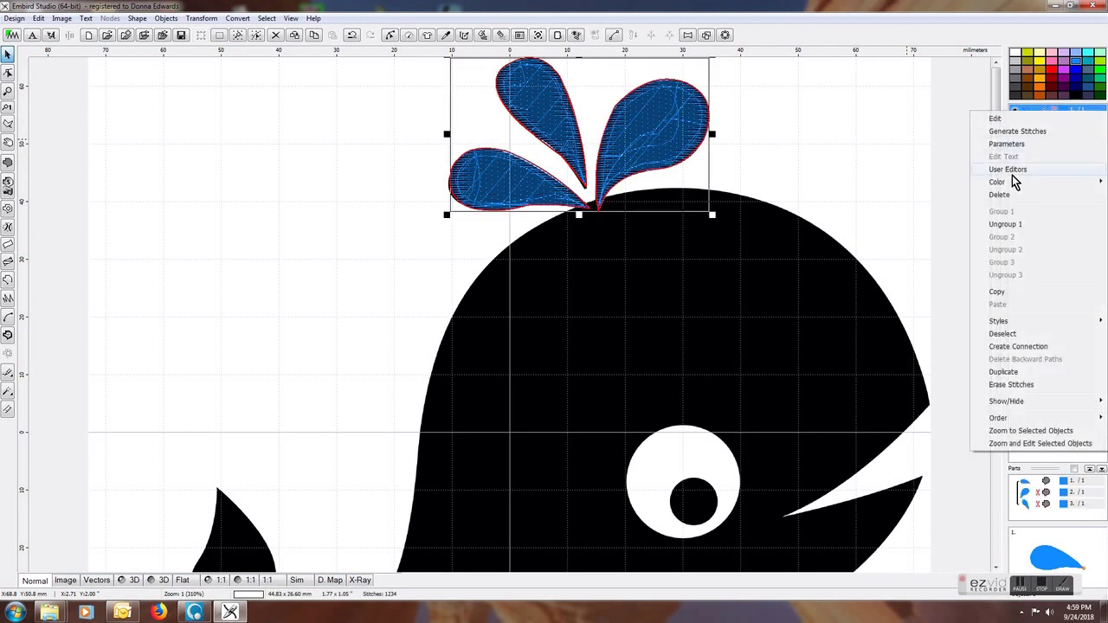
mouse_move(1013, 189)
left_click(891, 235)
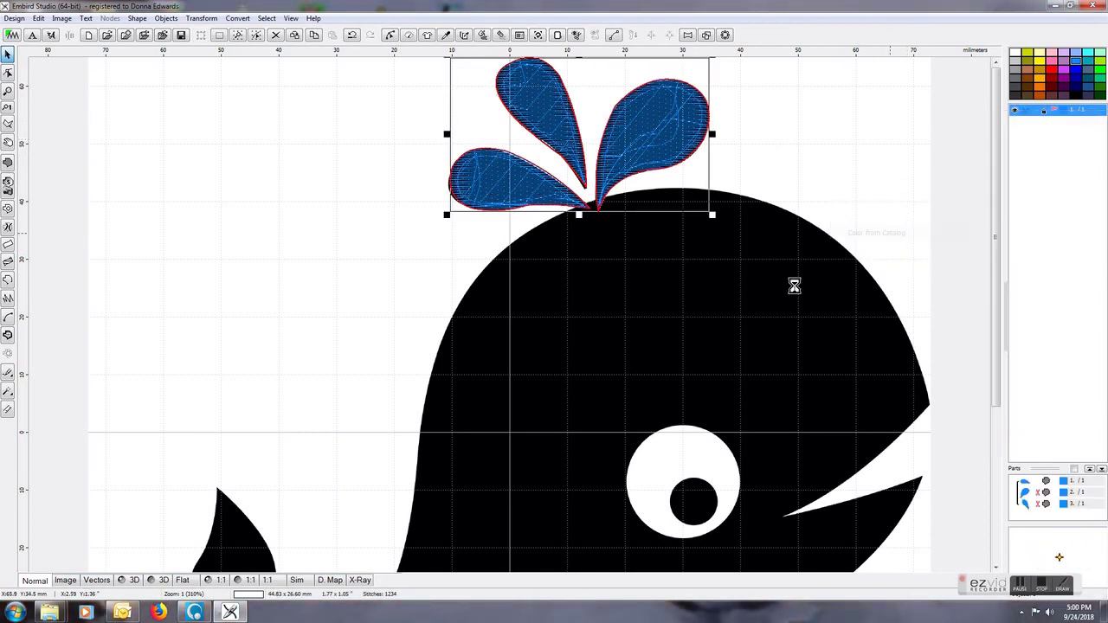
left_click(542, 453)
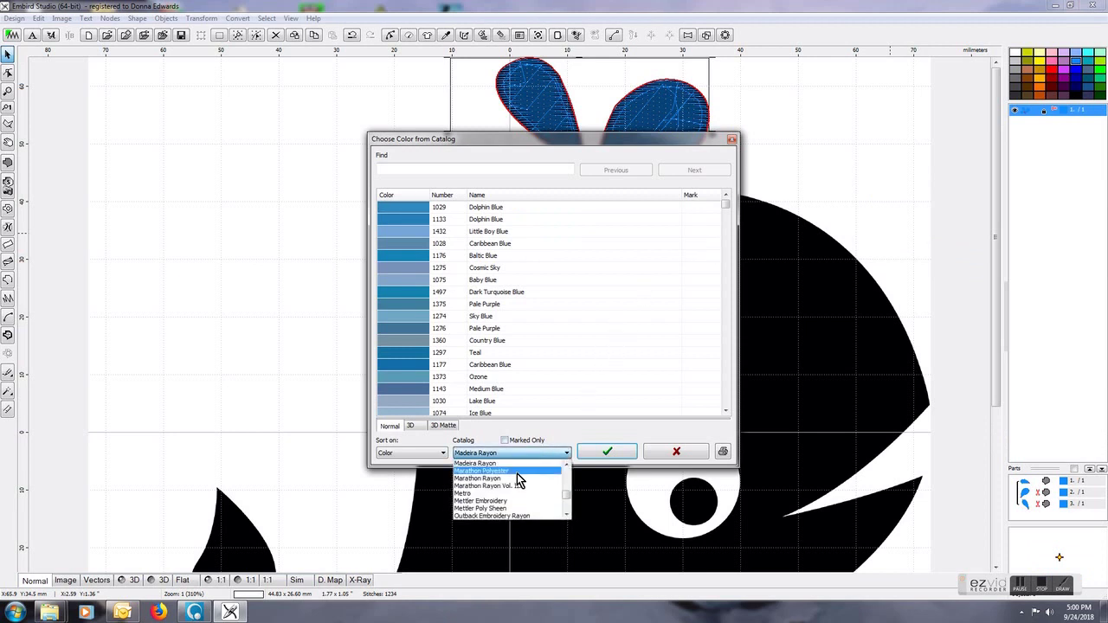
left_click(516, 471)
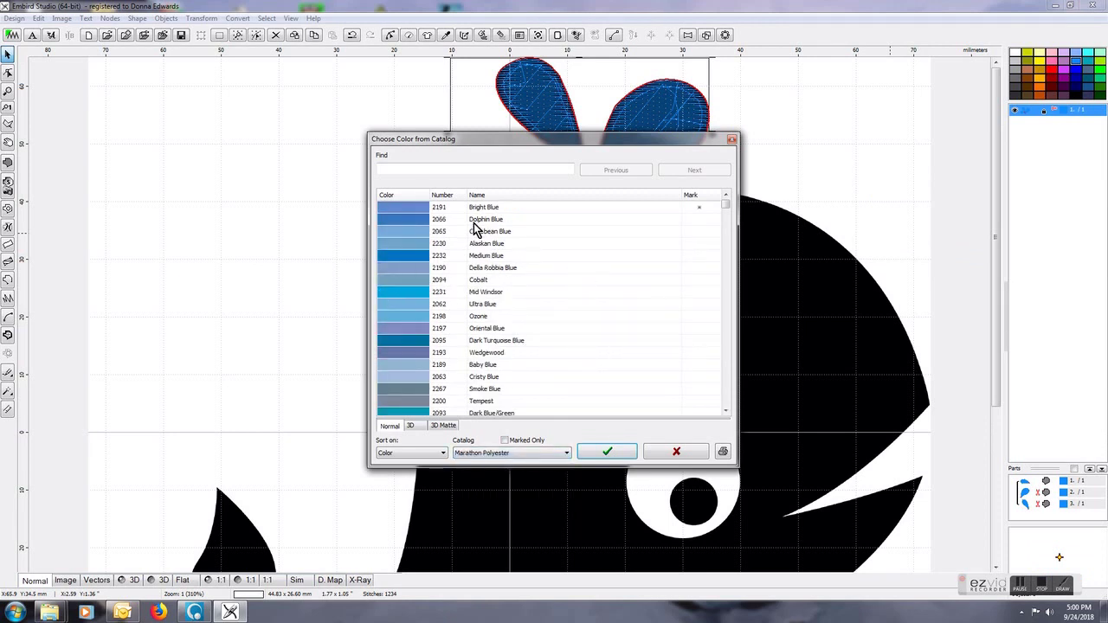
left_click(413, 375)
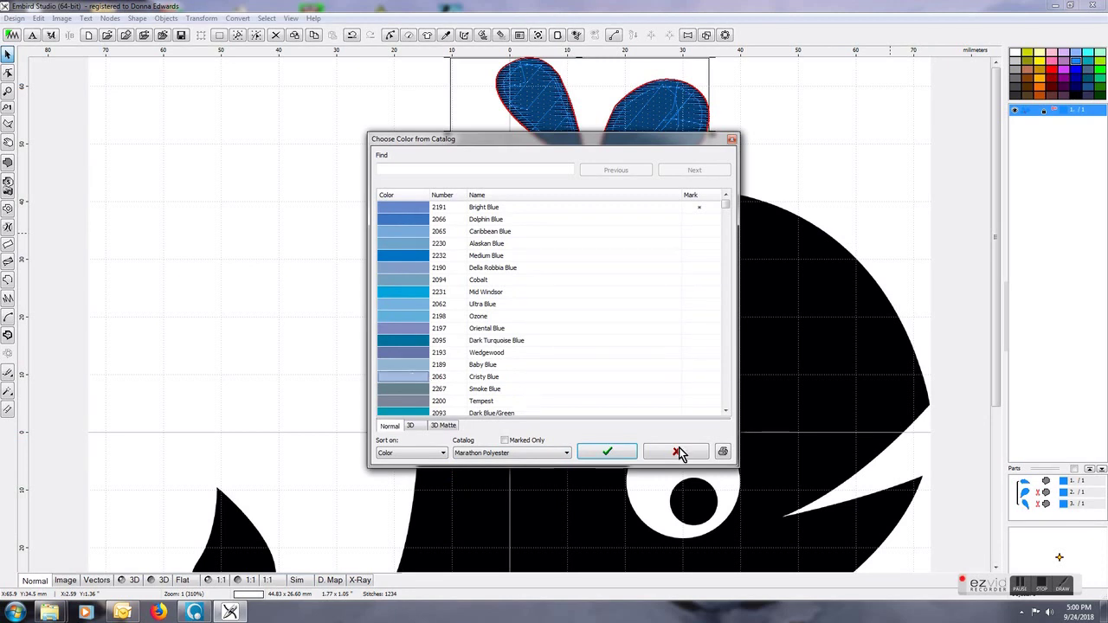
left_click(625, 452)
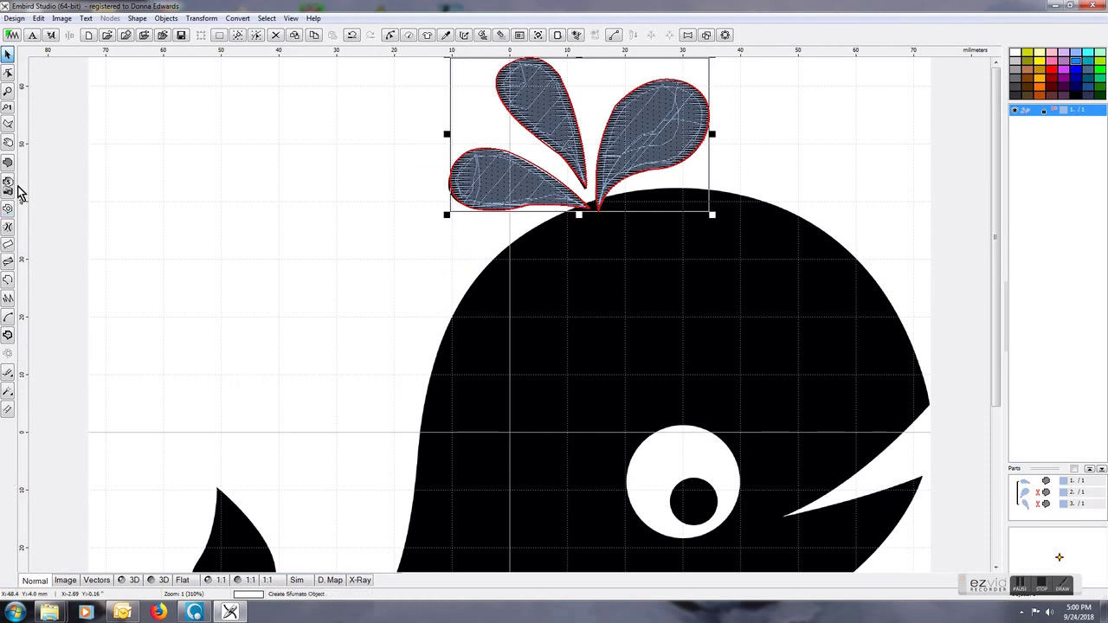
Start an outline at the mouth corner, placing nodes up the head, across the top, to the left edge
left_click(7, 283)
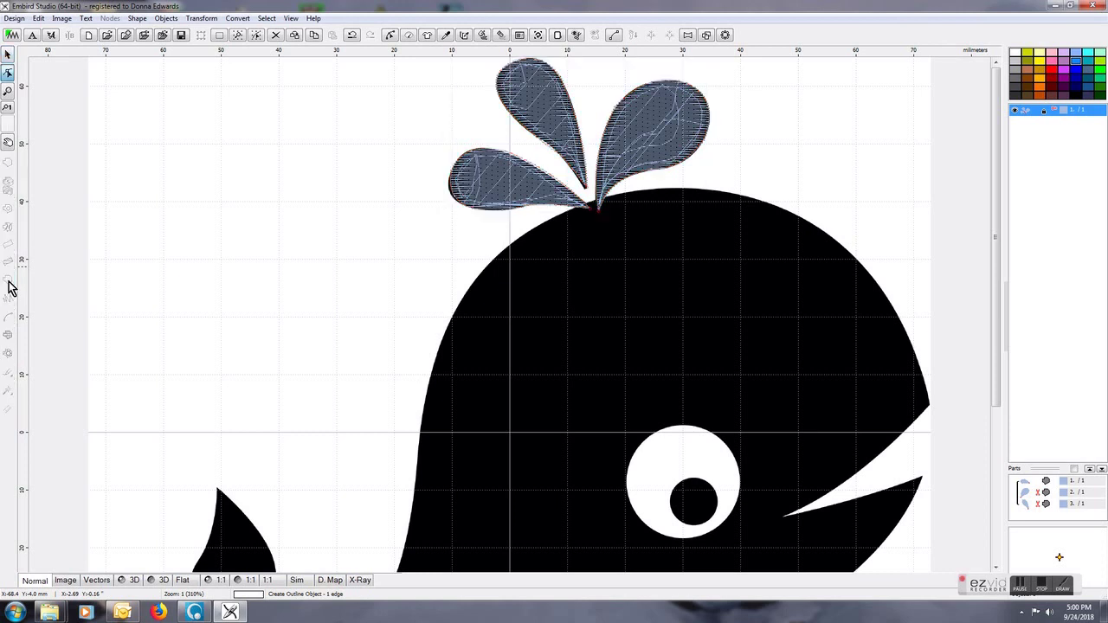
left_click(864, 466)
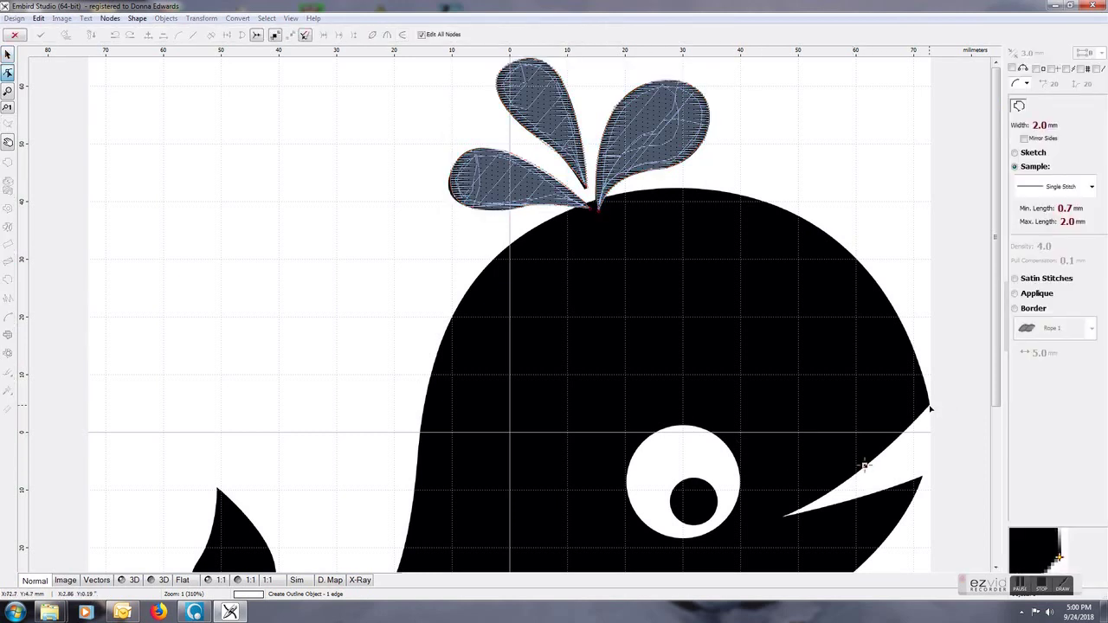
left_click(899, 428)
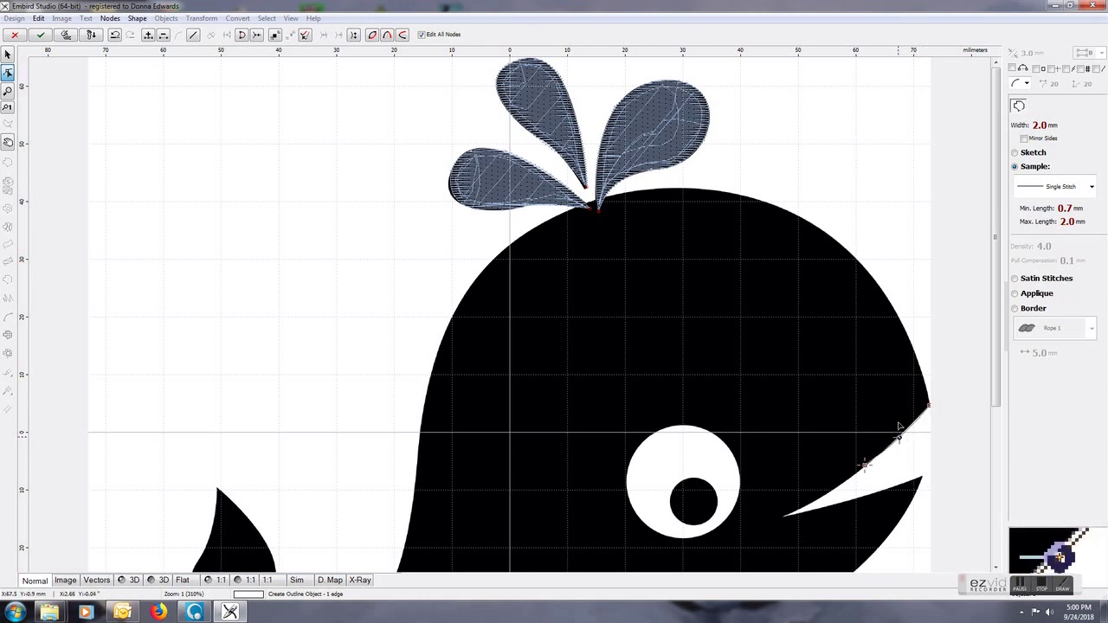
left_click(837, 240)
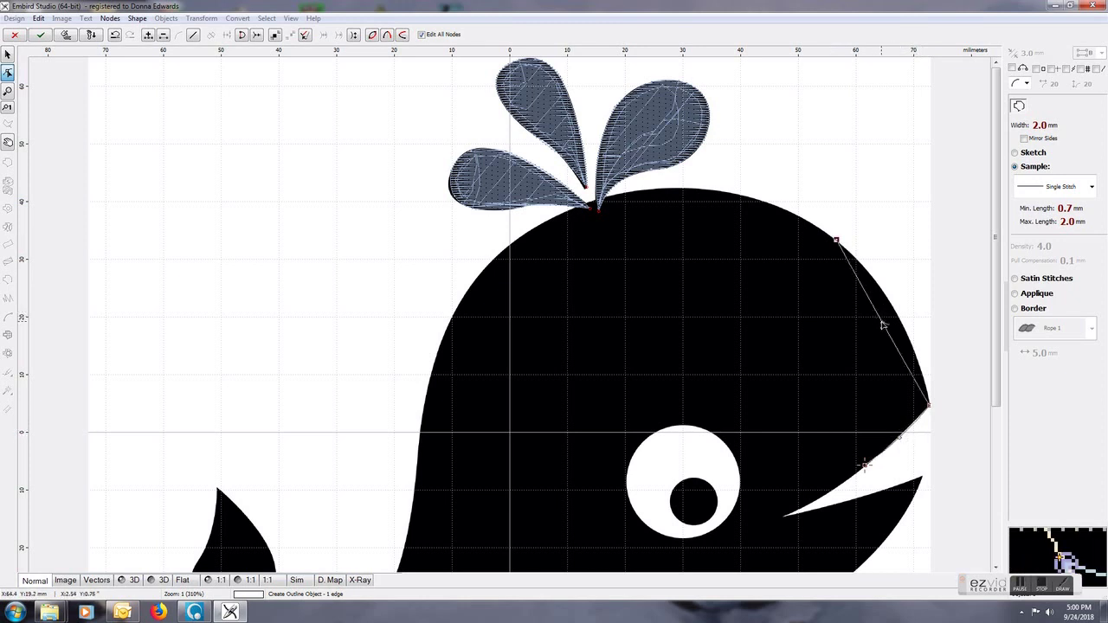
left_click_drag(883, 325, 899, 319)
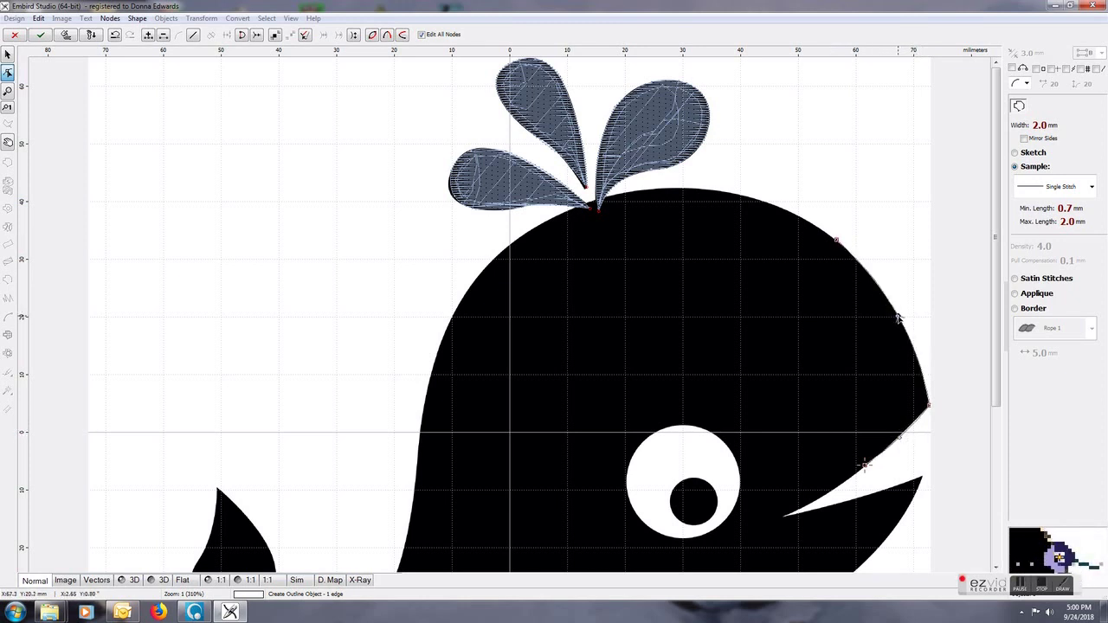
left_click(681, 192)
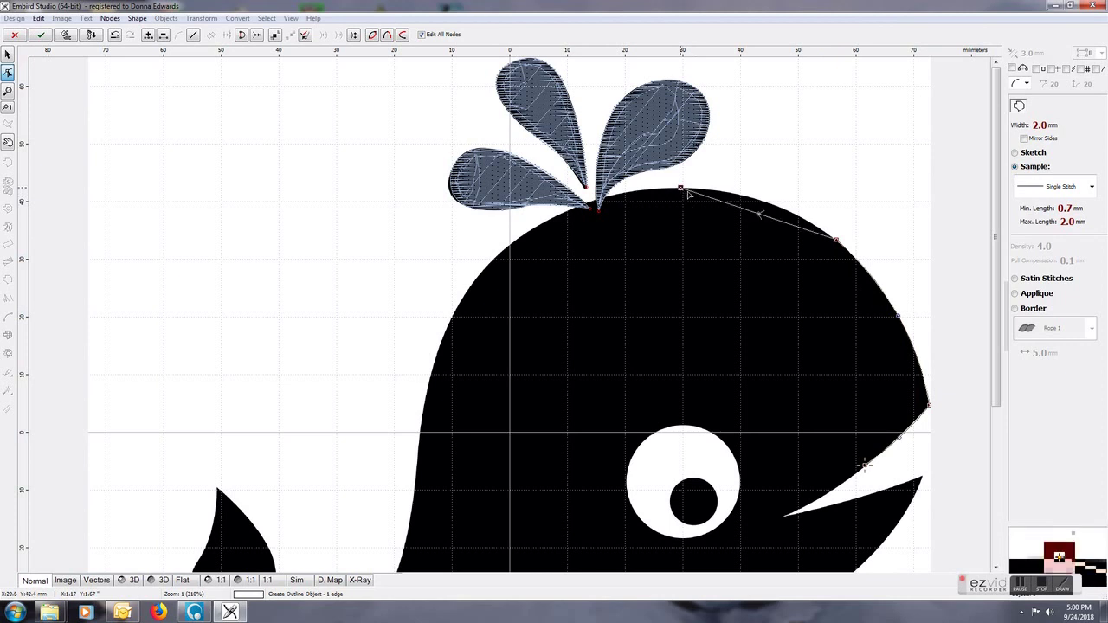
left_click(764, 201)
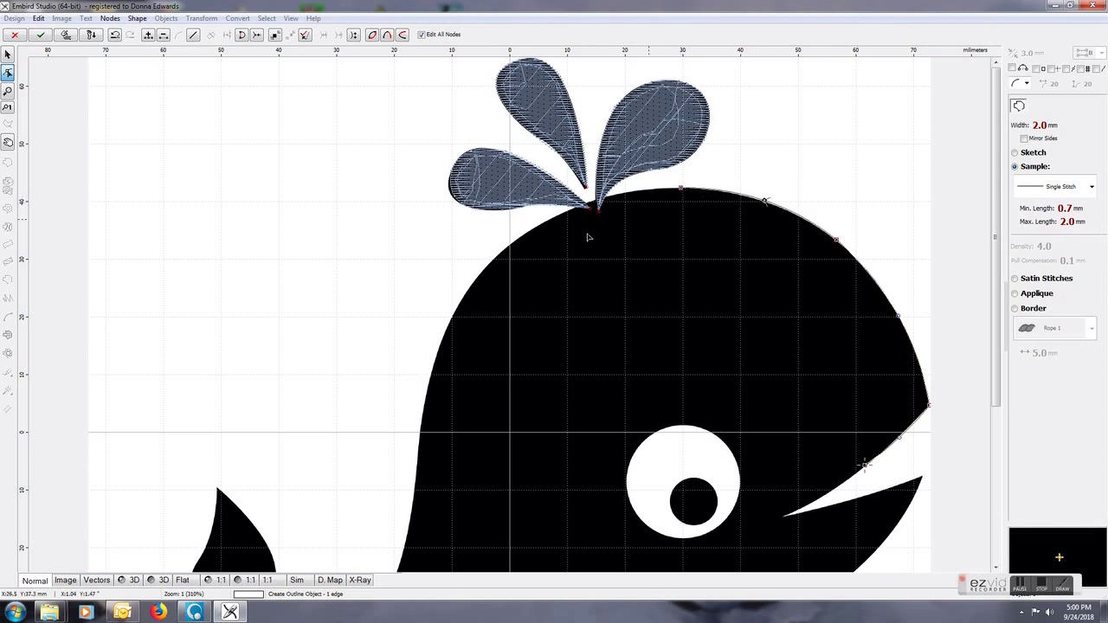
left_click(474, 285)
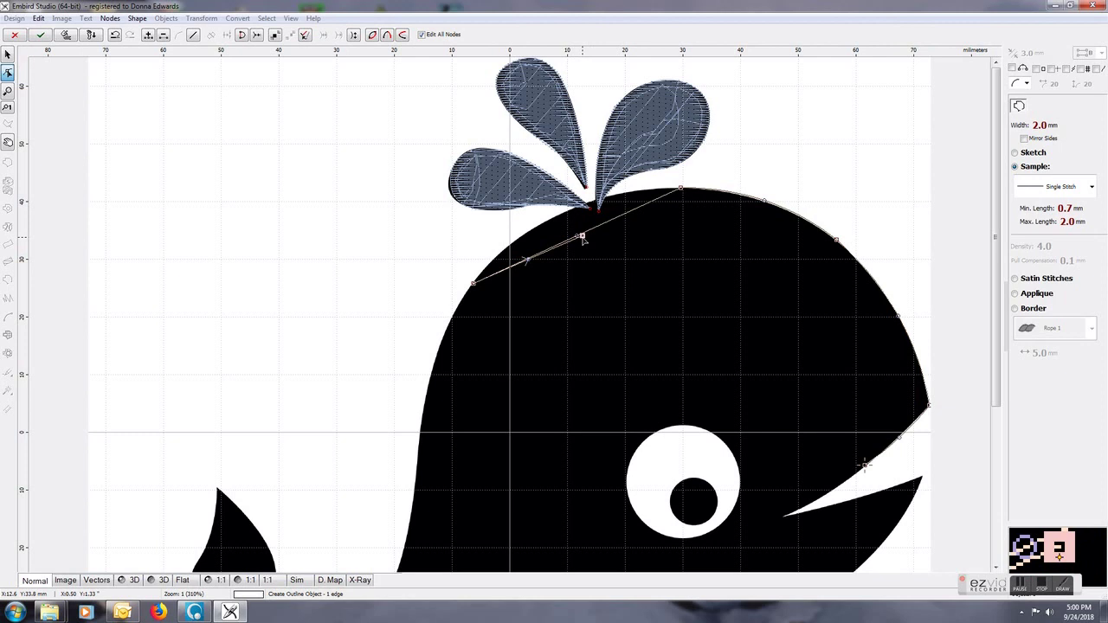
Bend the head and left-side segments into curves and delete the stray node
left_click_drag(582, 239, 576, 271)
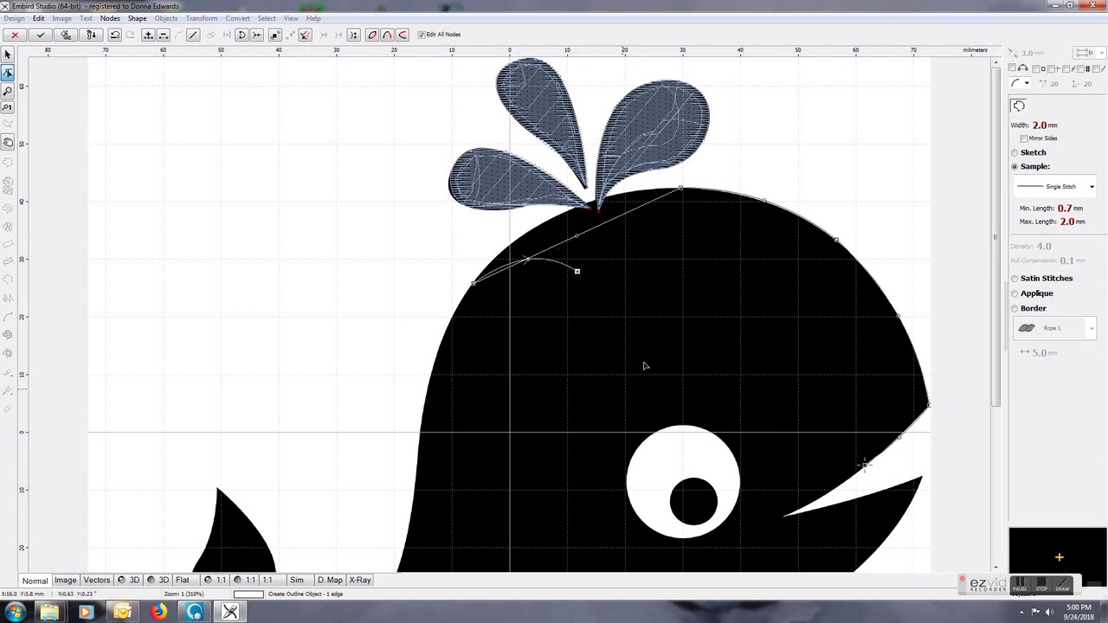
right_click(578, 275)
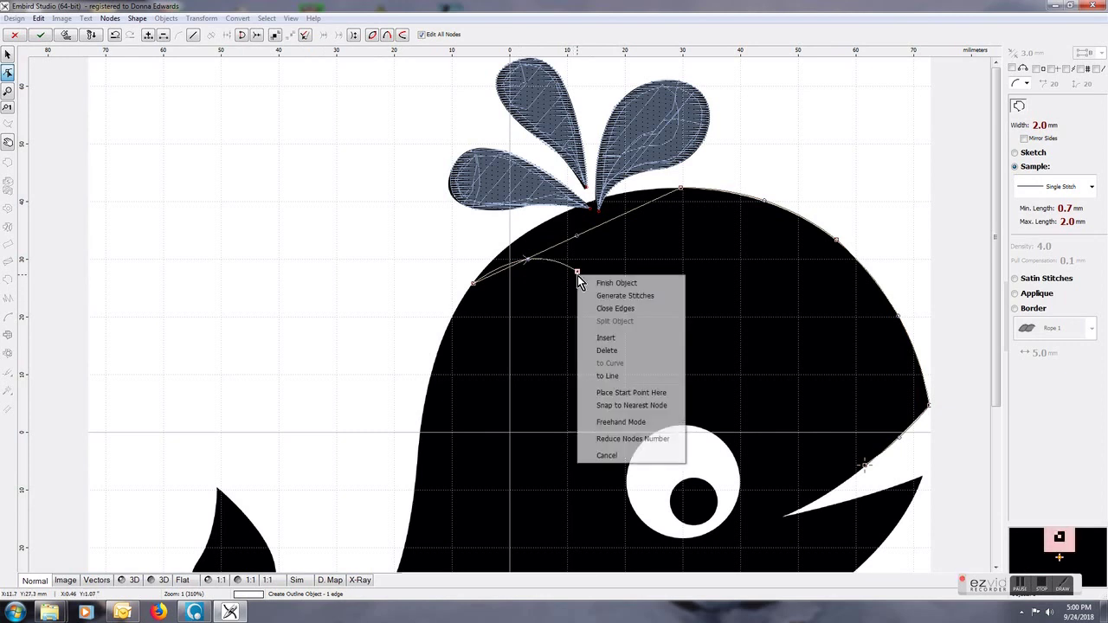
left_click(619, 352)
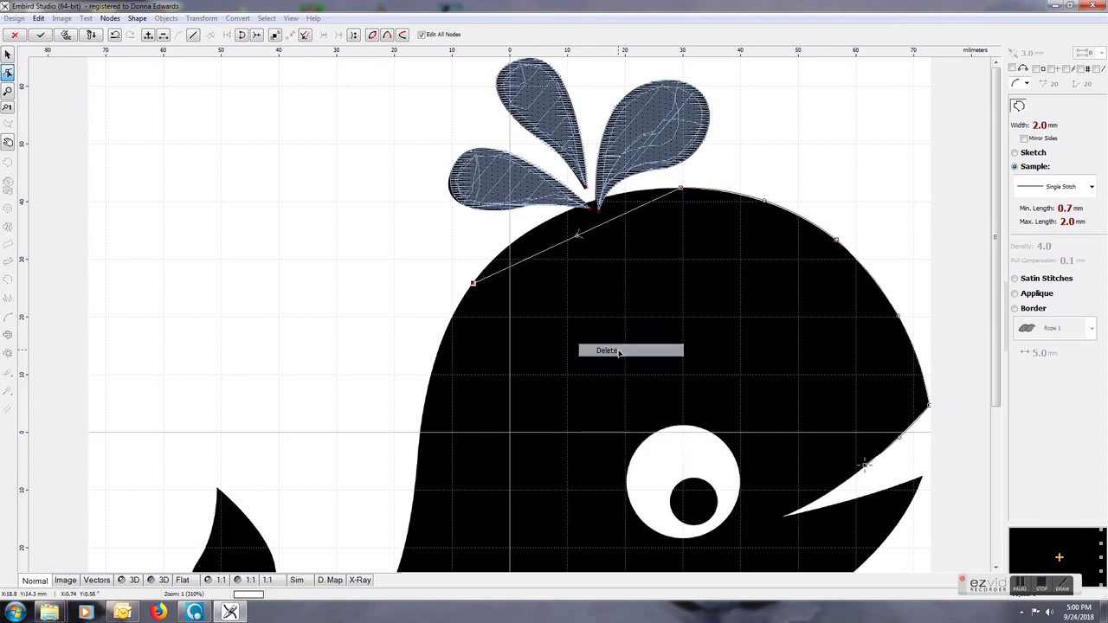
left_click_drag(577, 226, 552, 223)
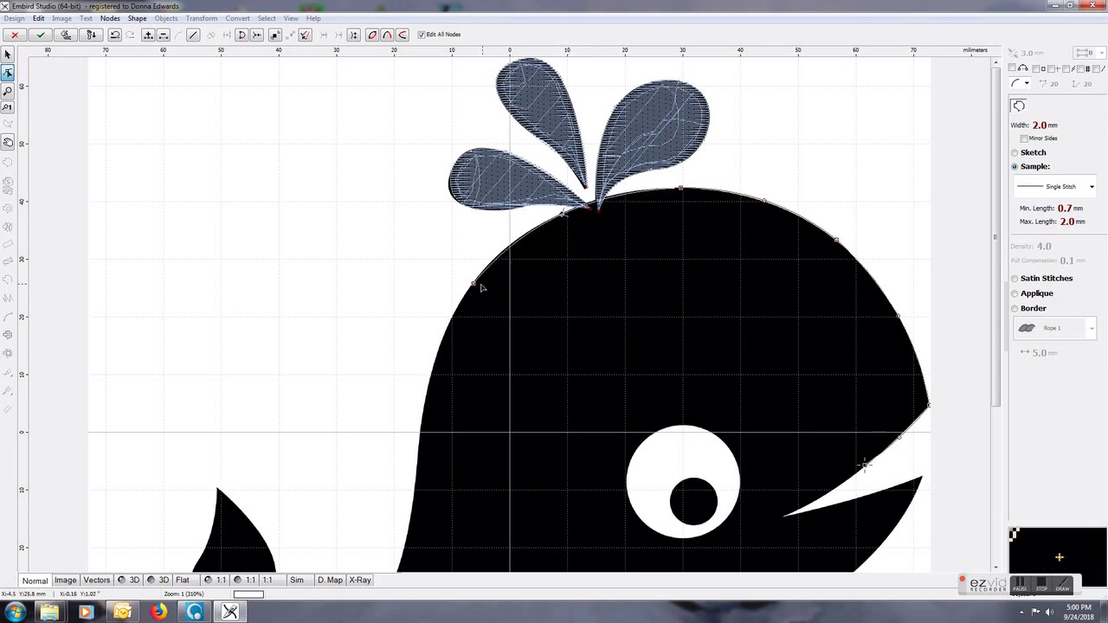
left_click_drag(419, 468, 432, 357)
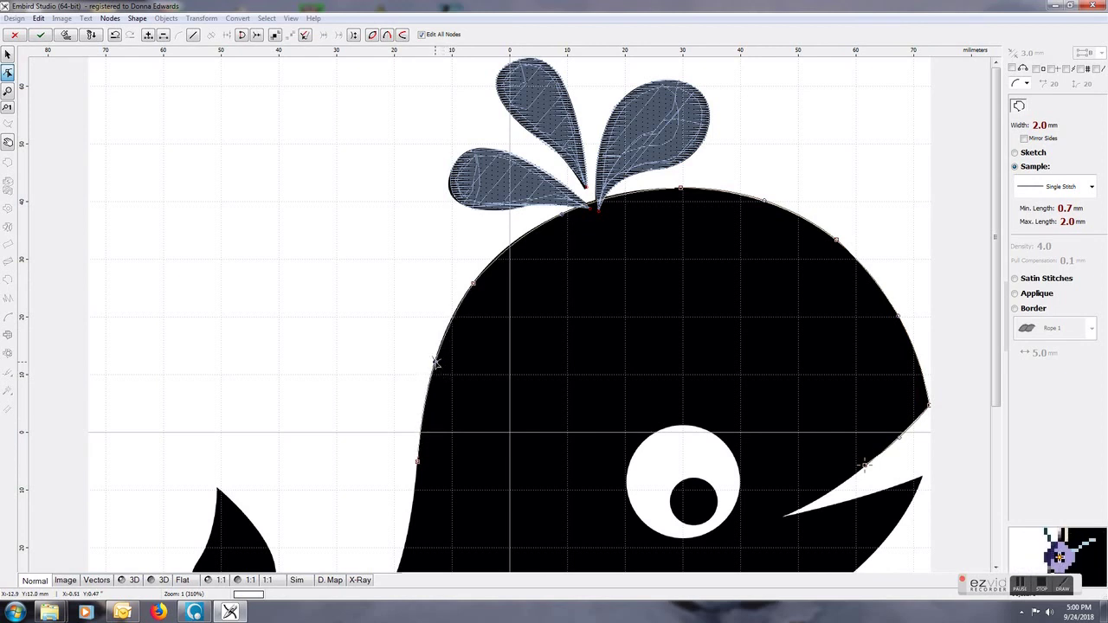
Reshape the left edge and tail fin curves to follow the whale silhouette
scroll(1015, 337, "down", 1)
scroll(1015, 337, "down", 5)
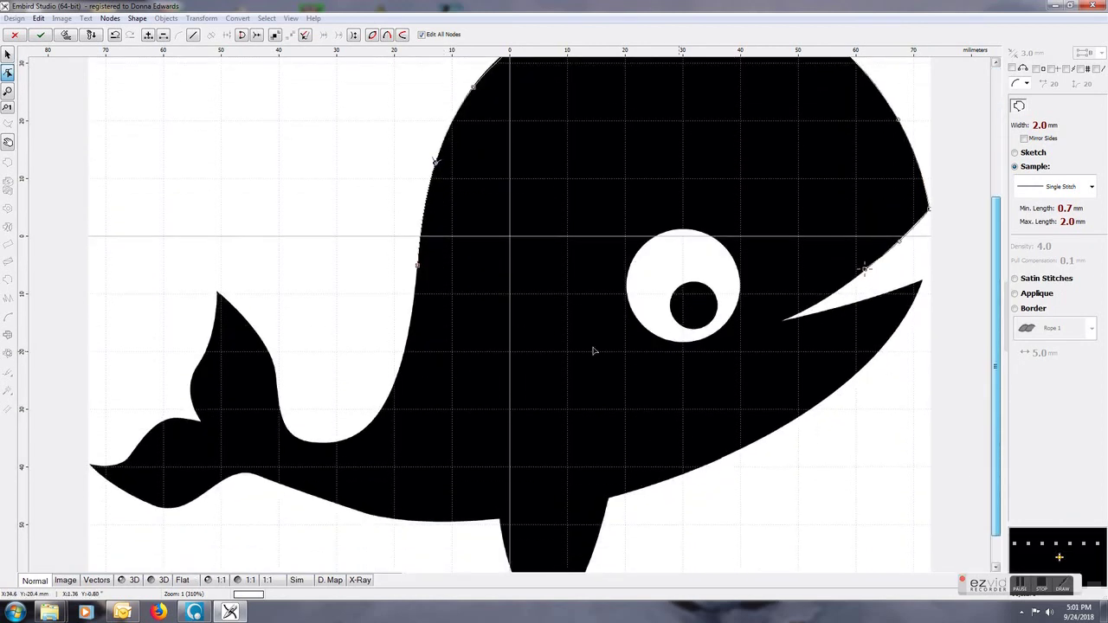
left_click_drag(398, 383, 411, 325)
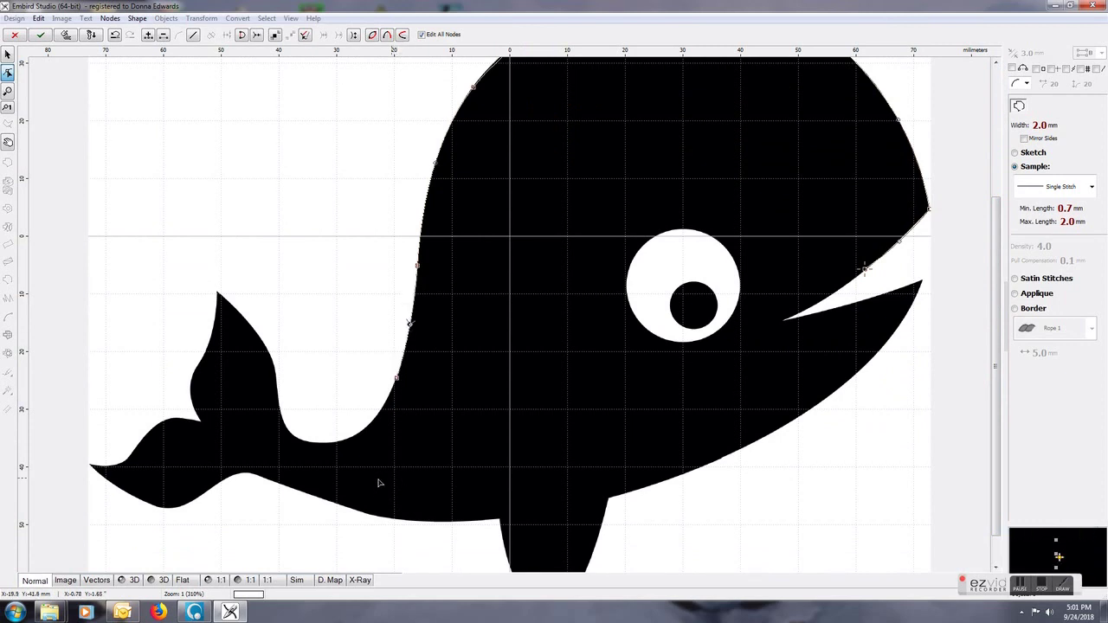
left_click(332, 444)
left_click_drag(360, 418, 292, 435)
left_click(278, 392)
left_click(218, 295)
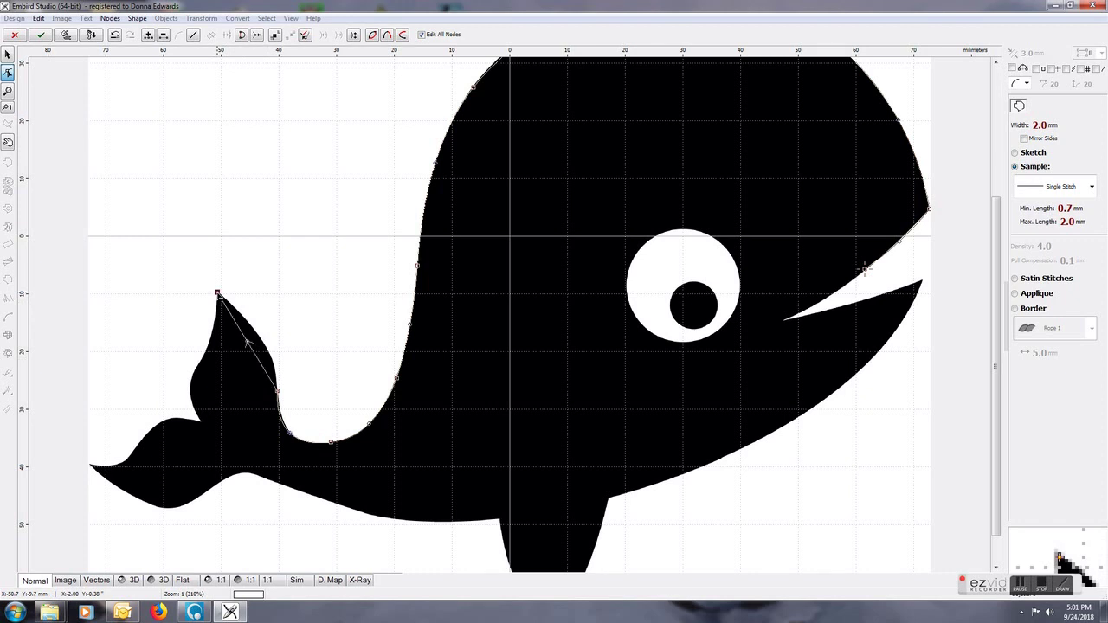
left_click_drag(248, 343, 208, 346)
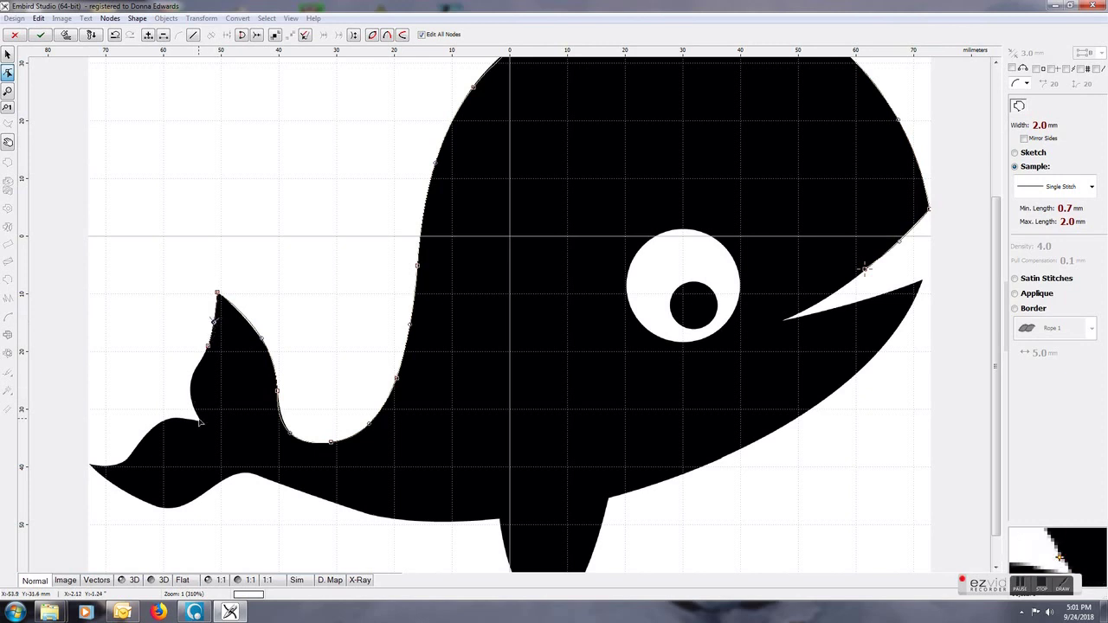
left_click(206, 422)
left_click_drag(203, 387, 192, 391)
left_click_drag(148, 440, 169, 421)
Adjust the tail tip and lower-edge nodes so the outline runs along the belly
left_click(93, 467)
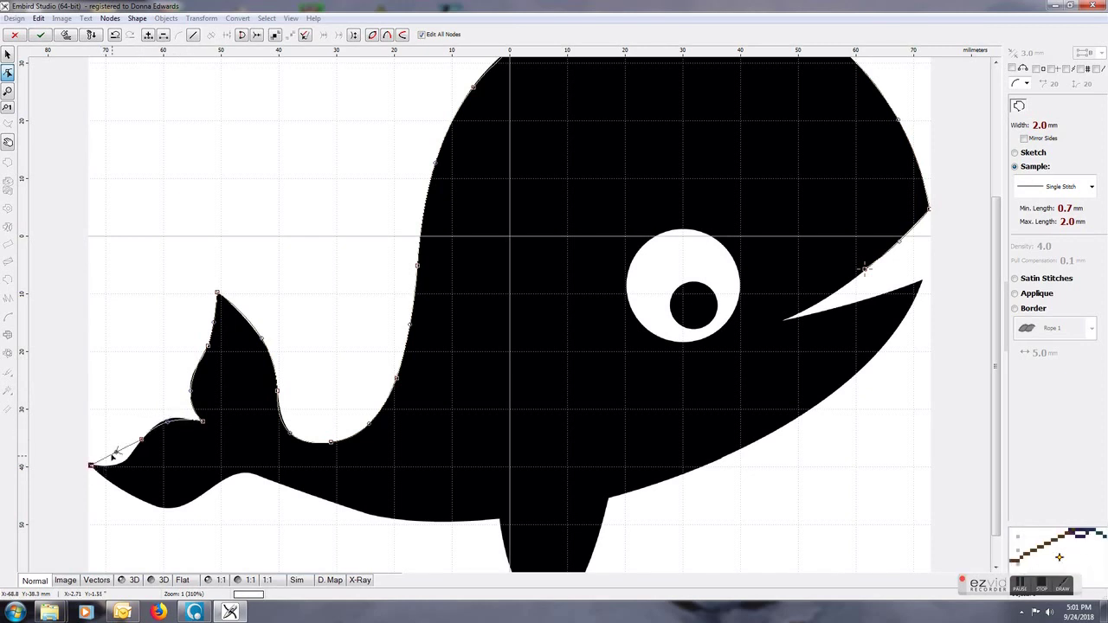
left_click_drag(117, 454, 113, 486)
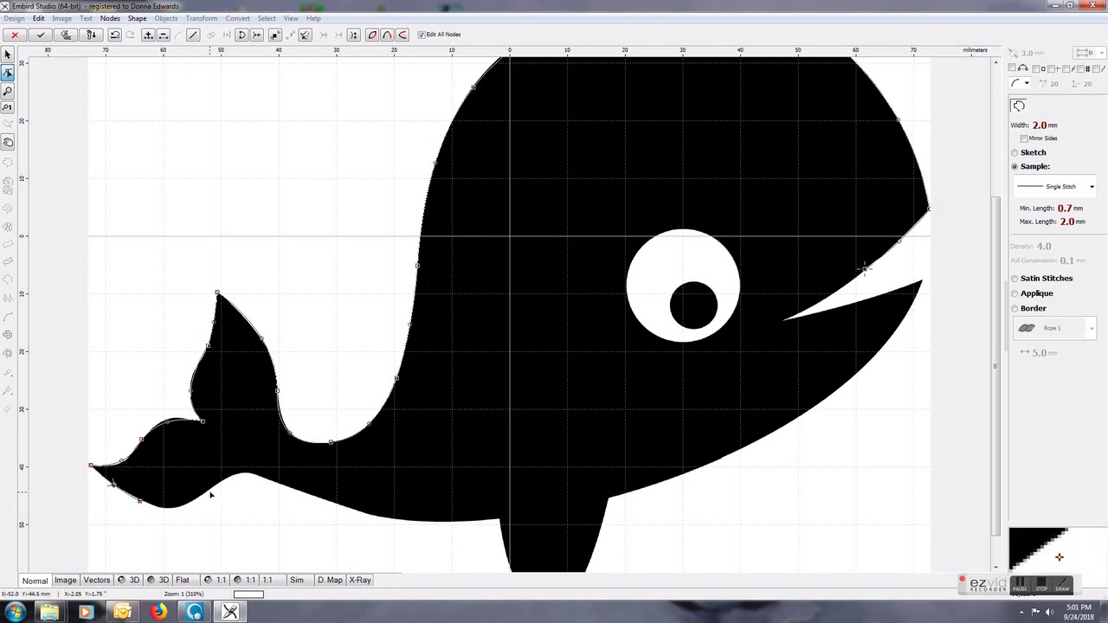
left_click_drag(210, 494, 174, 511)
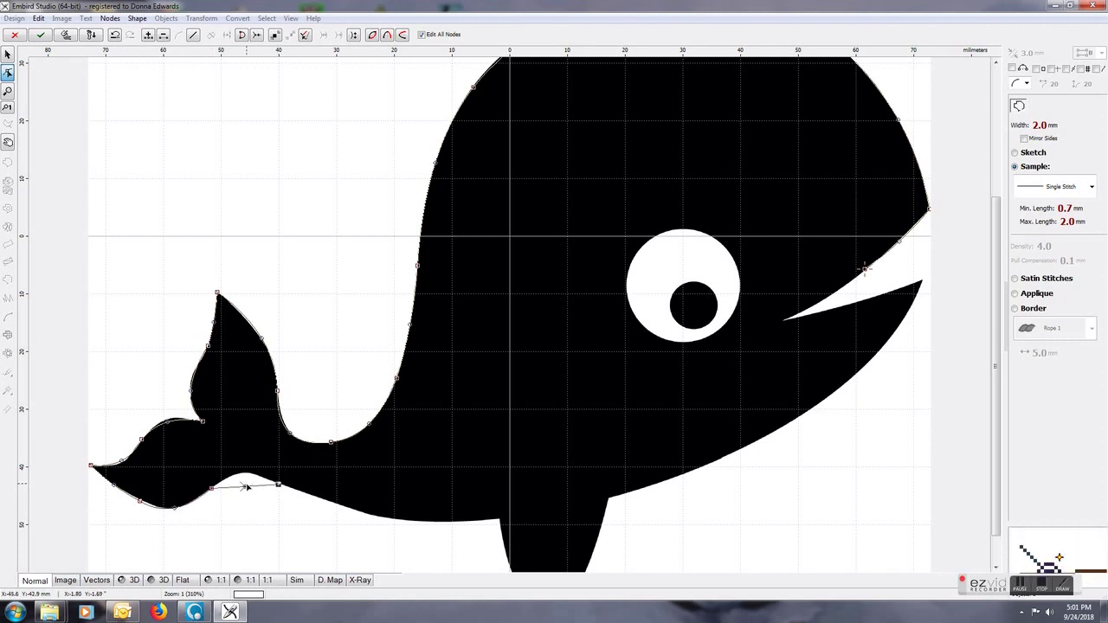
left_click_drag(244, 483, 243, 475)
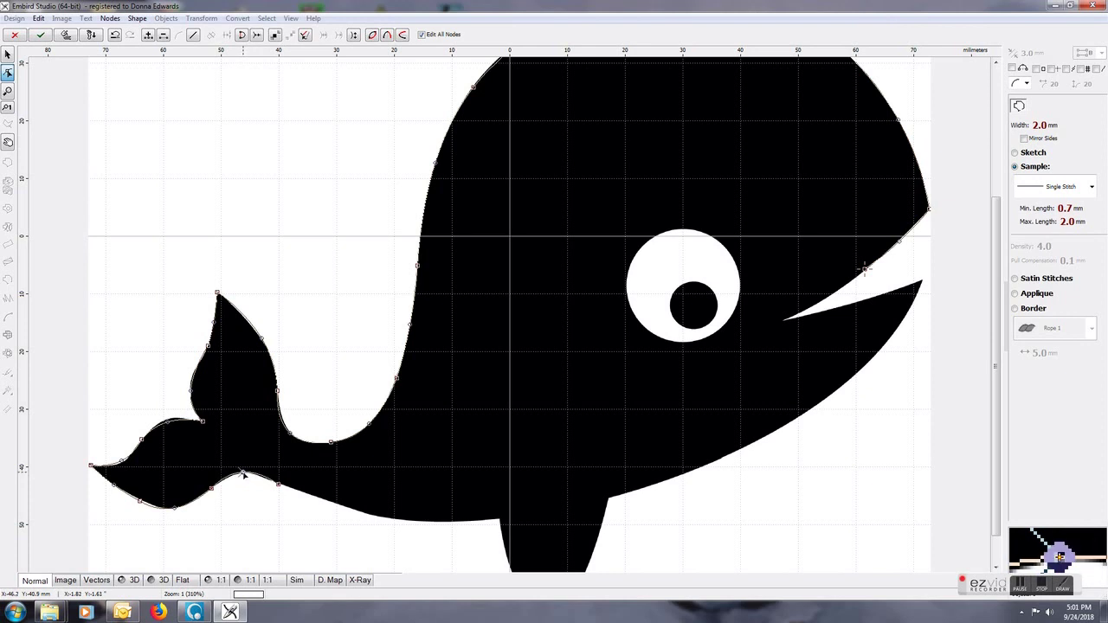
left_click(499, 522)
left_click_drag(390, 508, 392, 522)
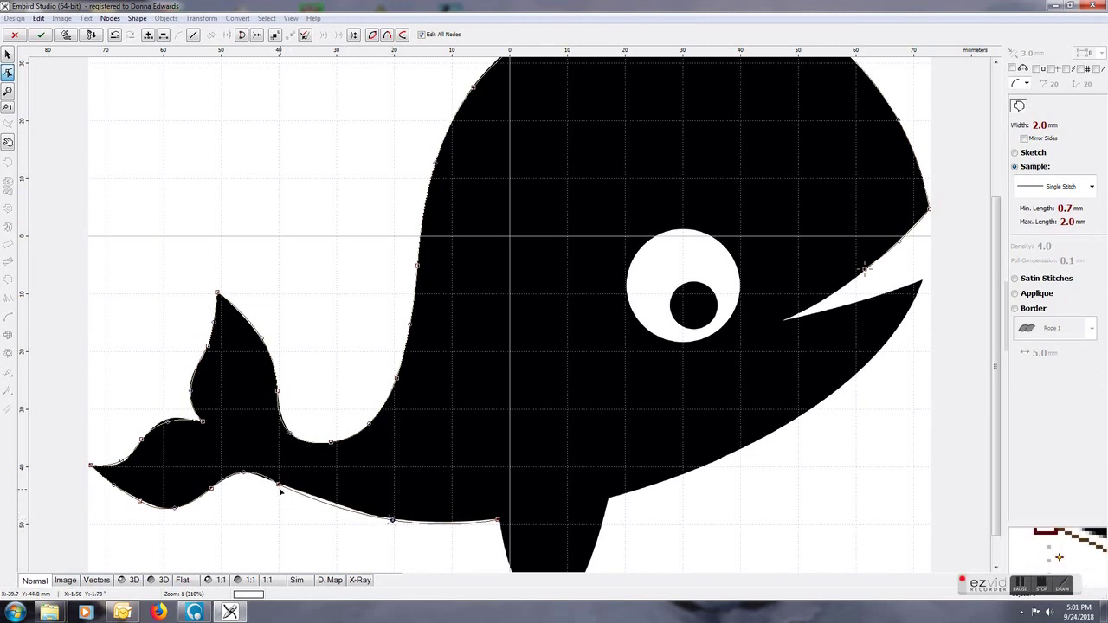
left_click_drag(279, 491, 301, 498)
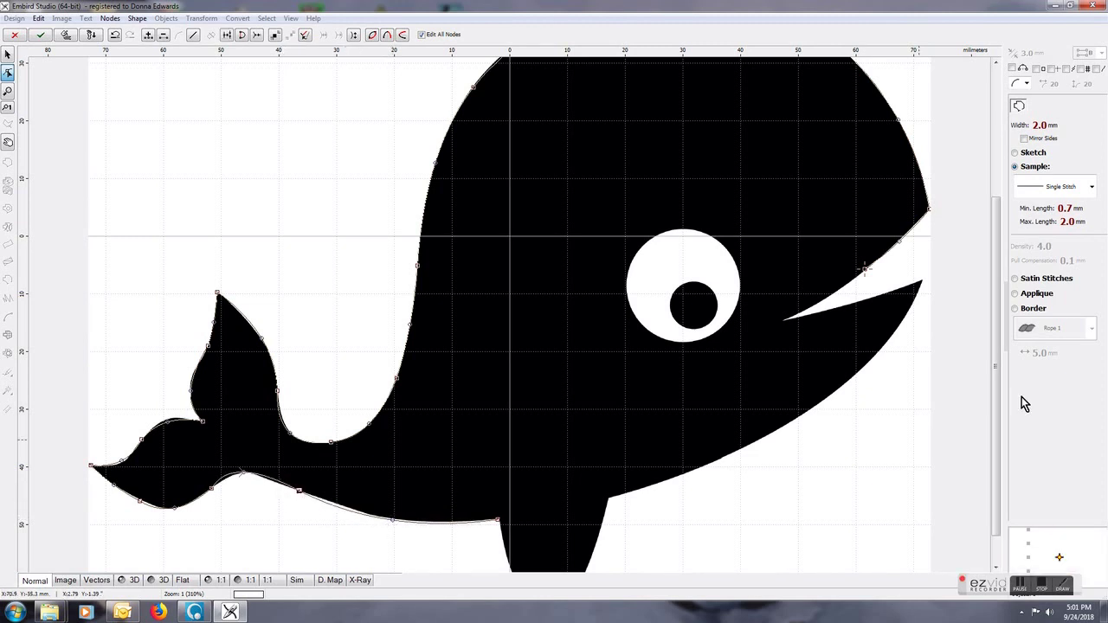
scroll(1000, 372, "down", 1)
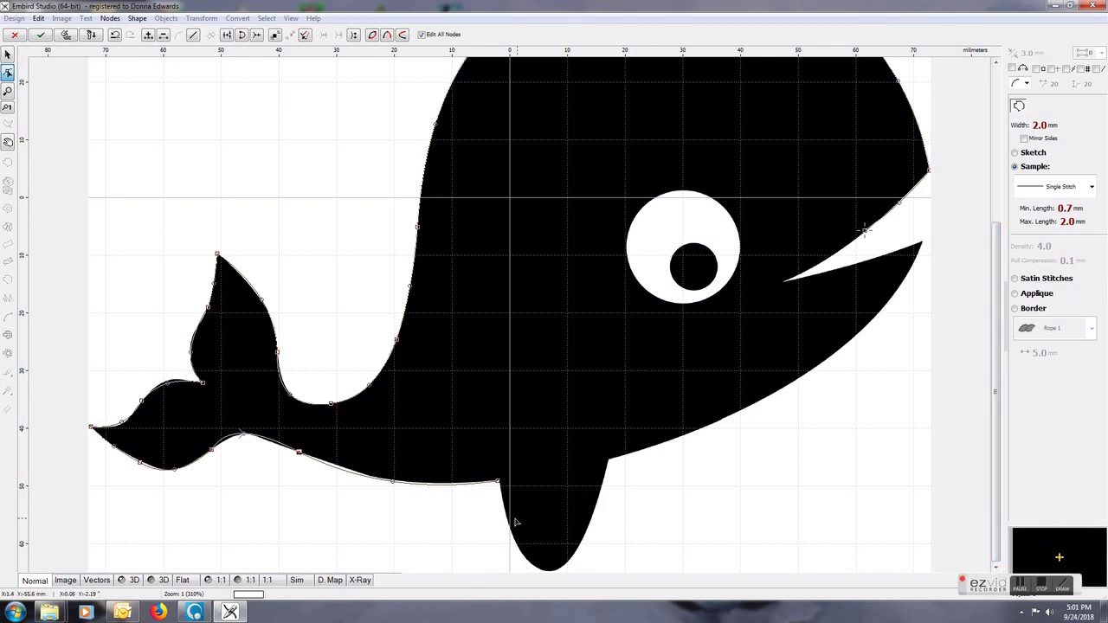
Curve the belly segment up to the lower jaw tip and bend the mouth edge downward
left_click(498, 482)
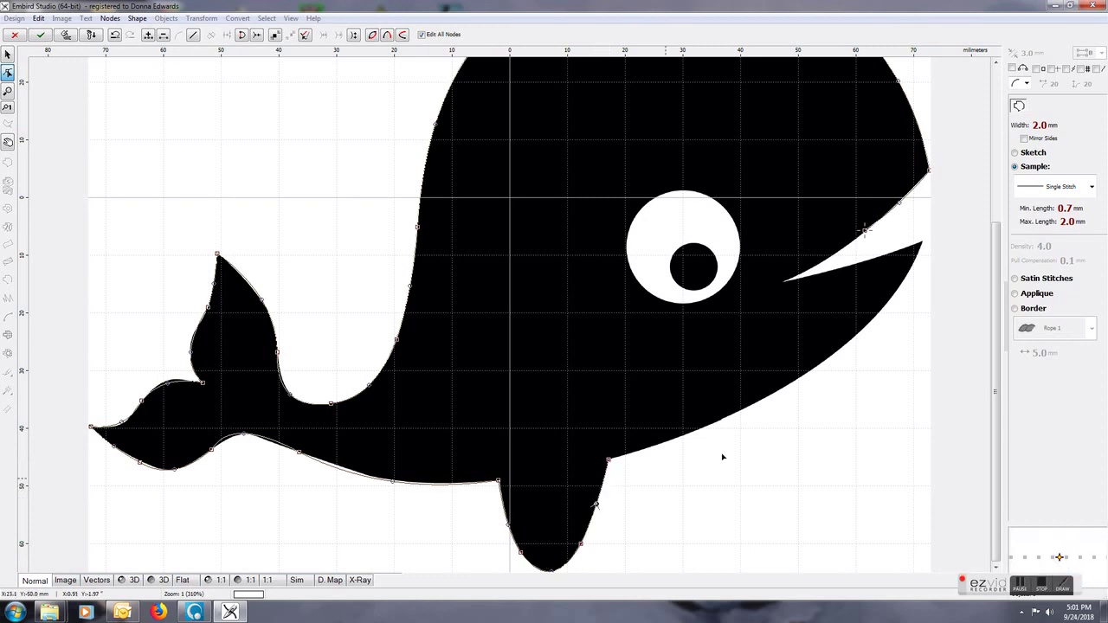
left_click(923, 245)
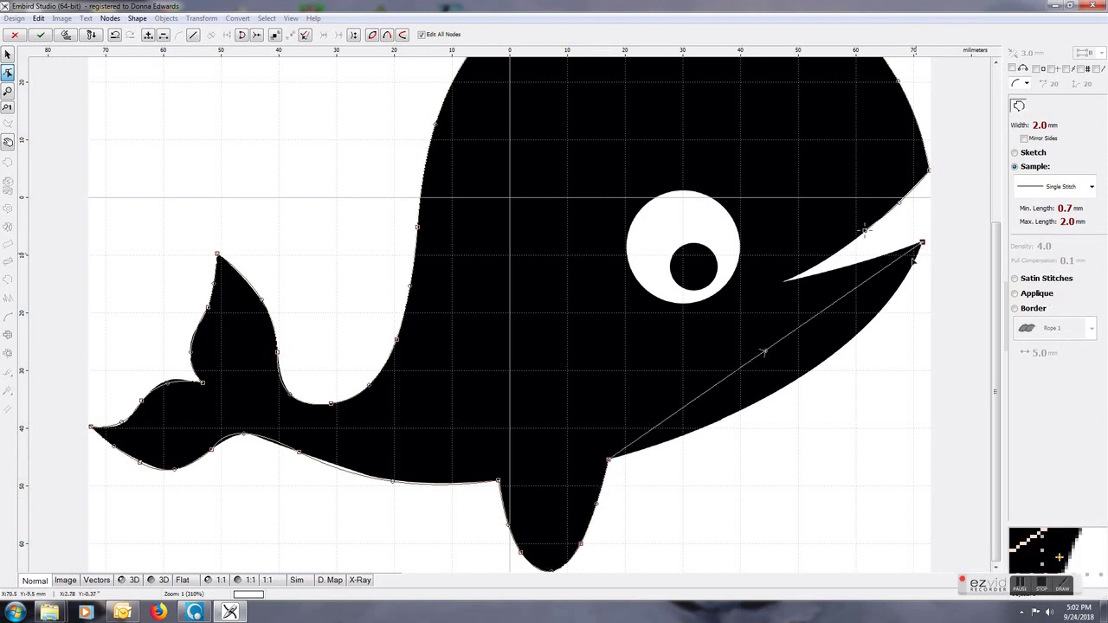
left_click_drag(764, 354, 814, 370)
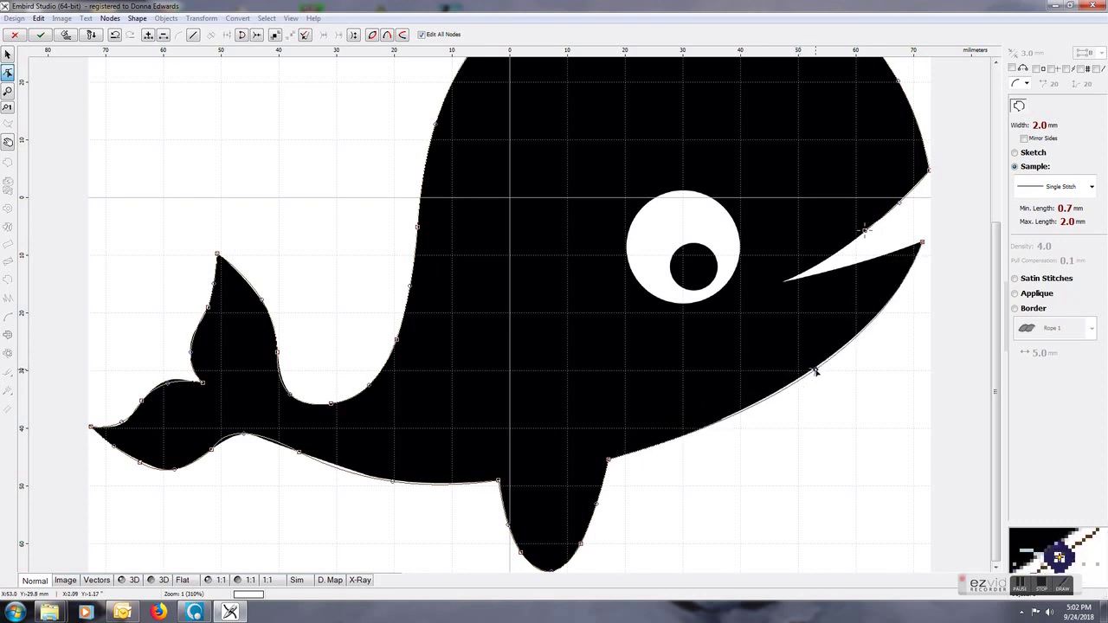
left_click(784, 283)
left_click_drag(855, 263, 814, 261)
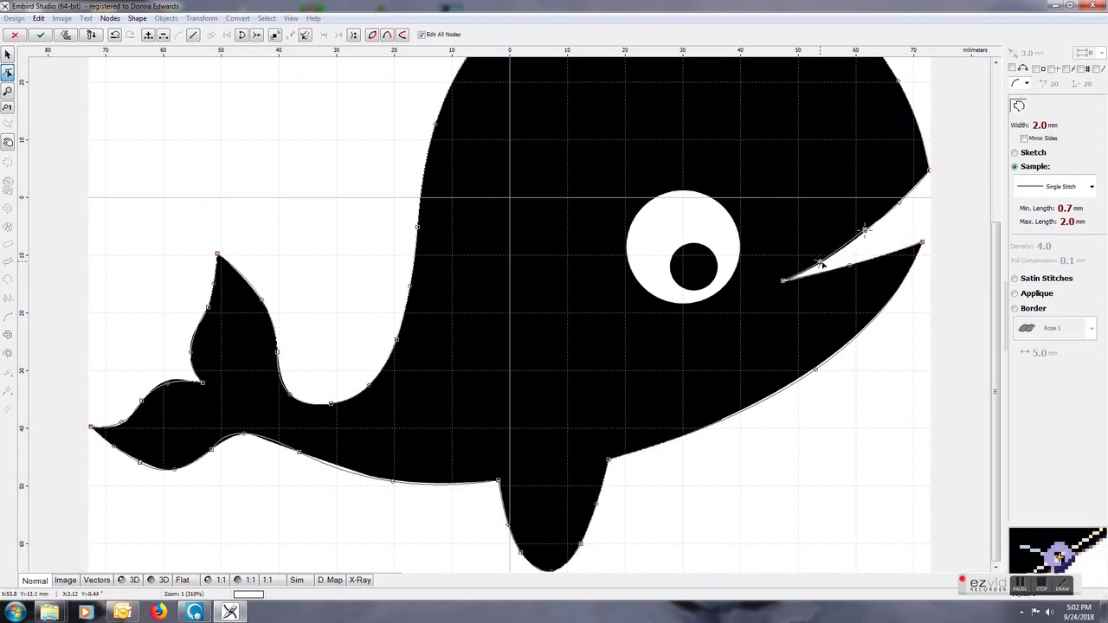
Generate stitches for the whale outline and switch to the Vectors view
right_click(816, 235)
left_click(886, 259)
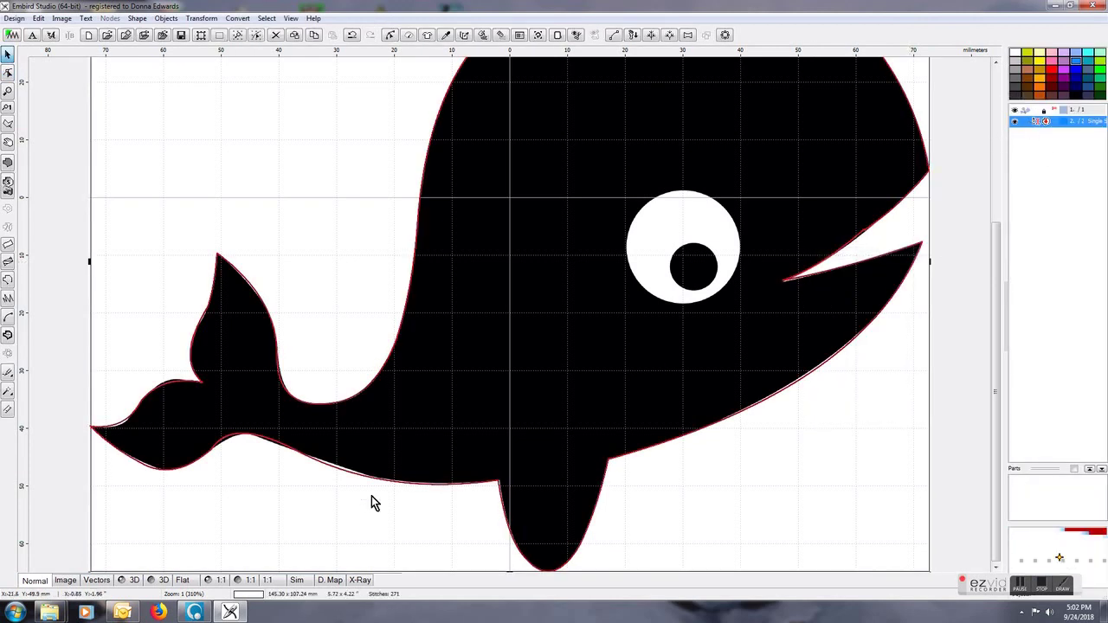
left_click(97, 580)
Change the outline's thread to Maroon from the colour catalog
scroll(679, 257, "down", 4)
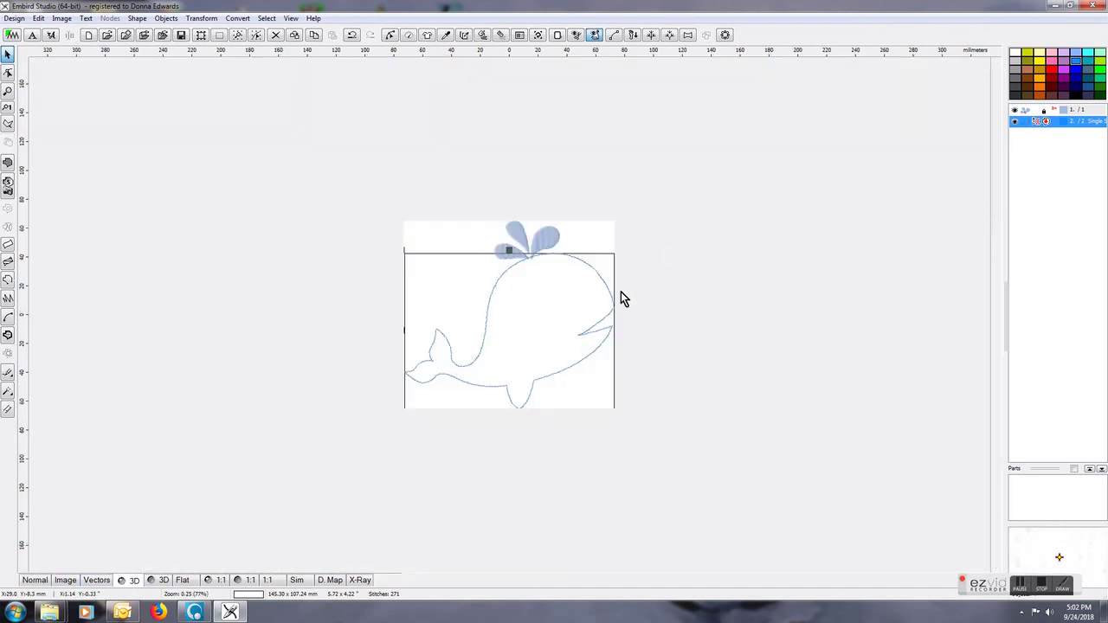
right_click(1029, 125)
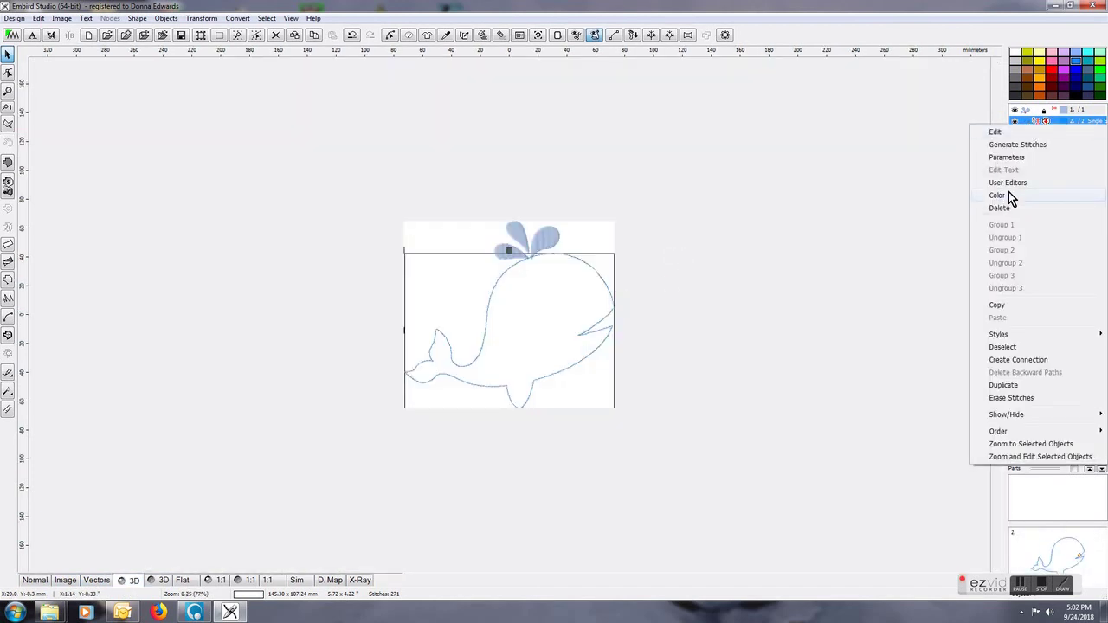
mouse_move(1006, 194)
left_click(909, 251)
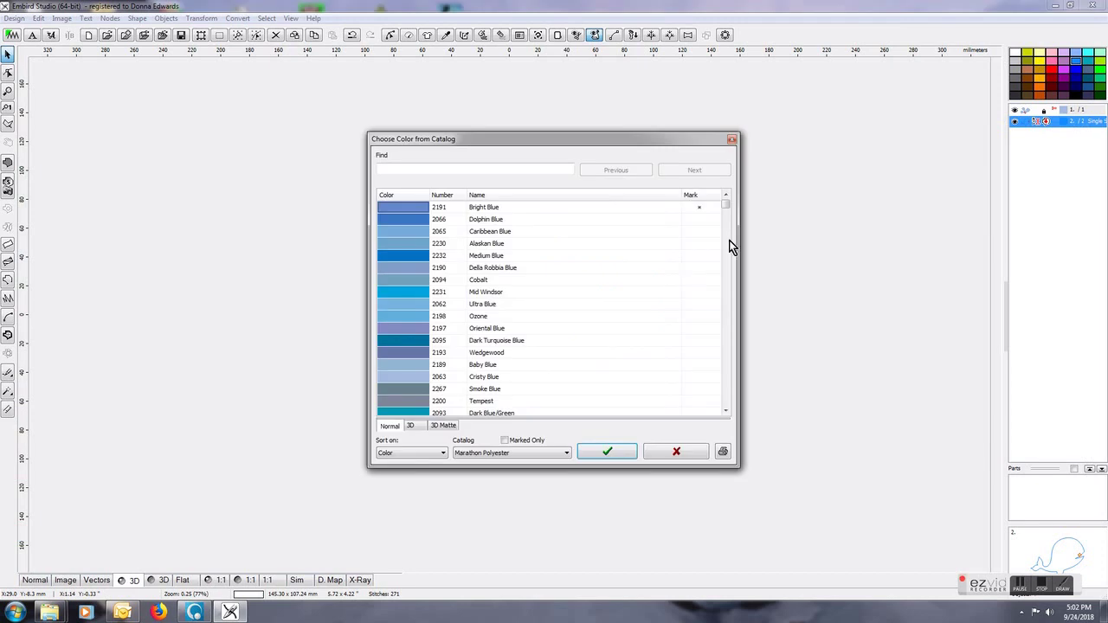
scroll(707, 348, "down", 10)
scroll(707, 348, "down", 5)
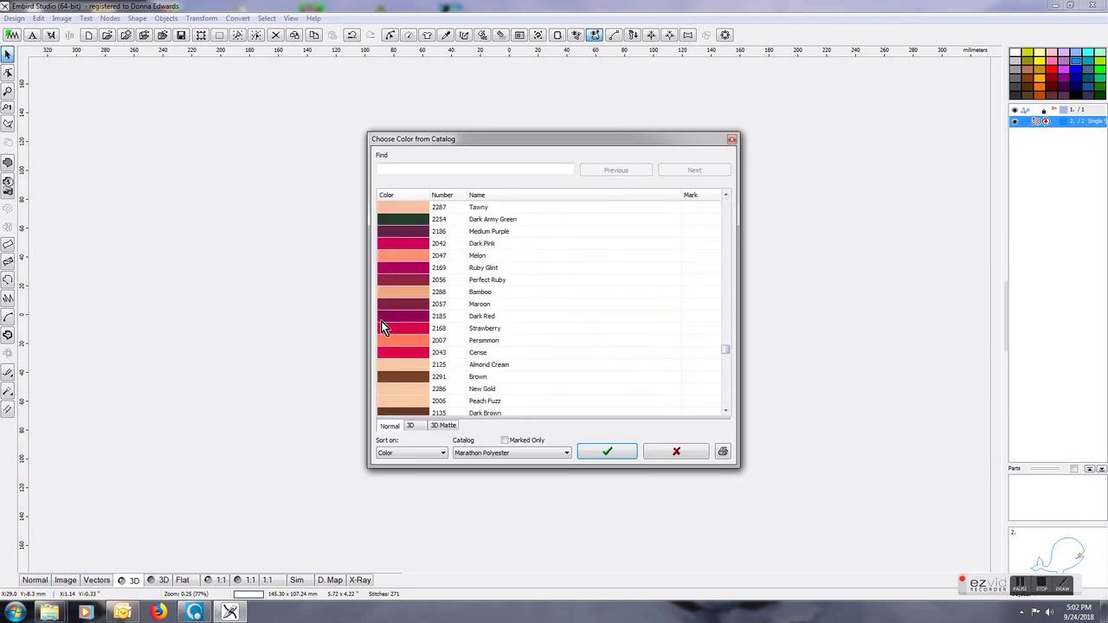
left_click(631, 449)
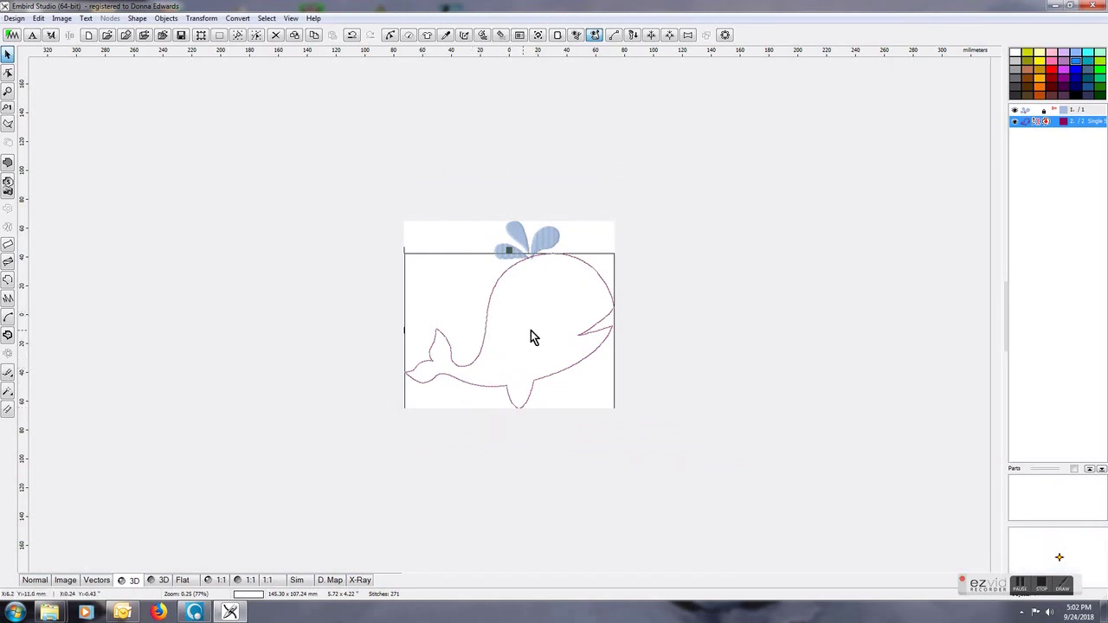
scroll(563, 313, "up", 1)
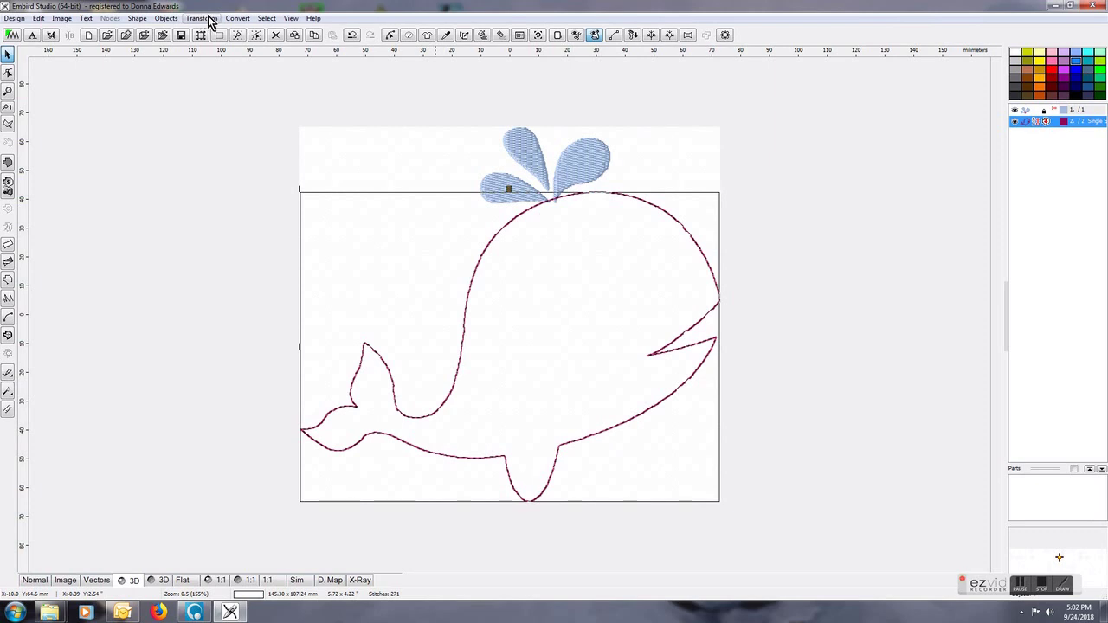
Copy and paste the whale outline object to create a duplicate
right_click(1030, 126)
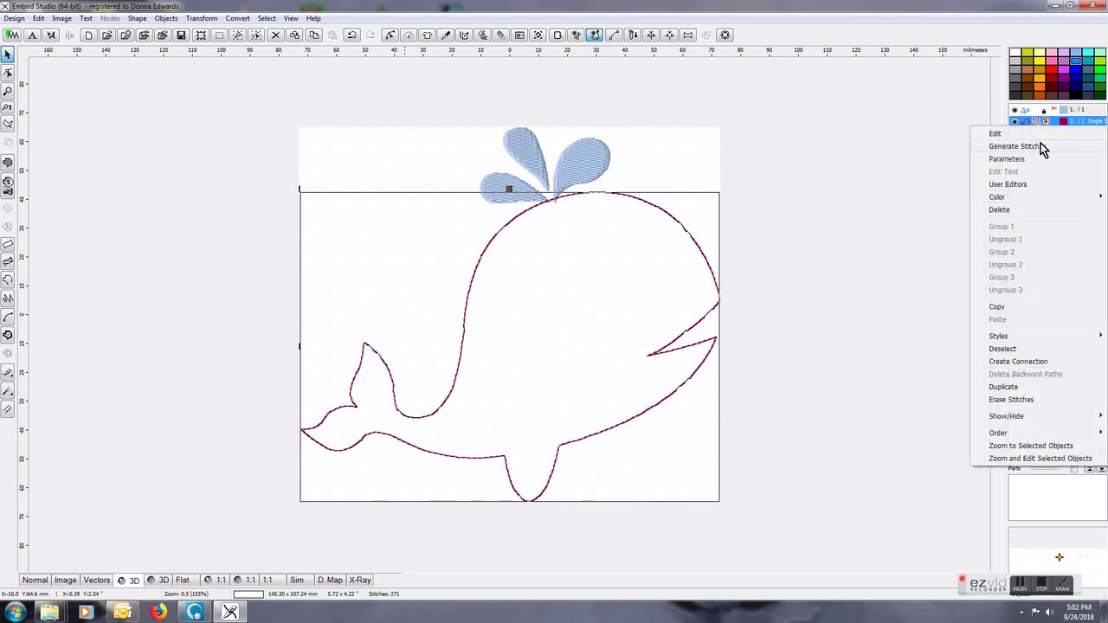
left_click(1000, 307)
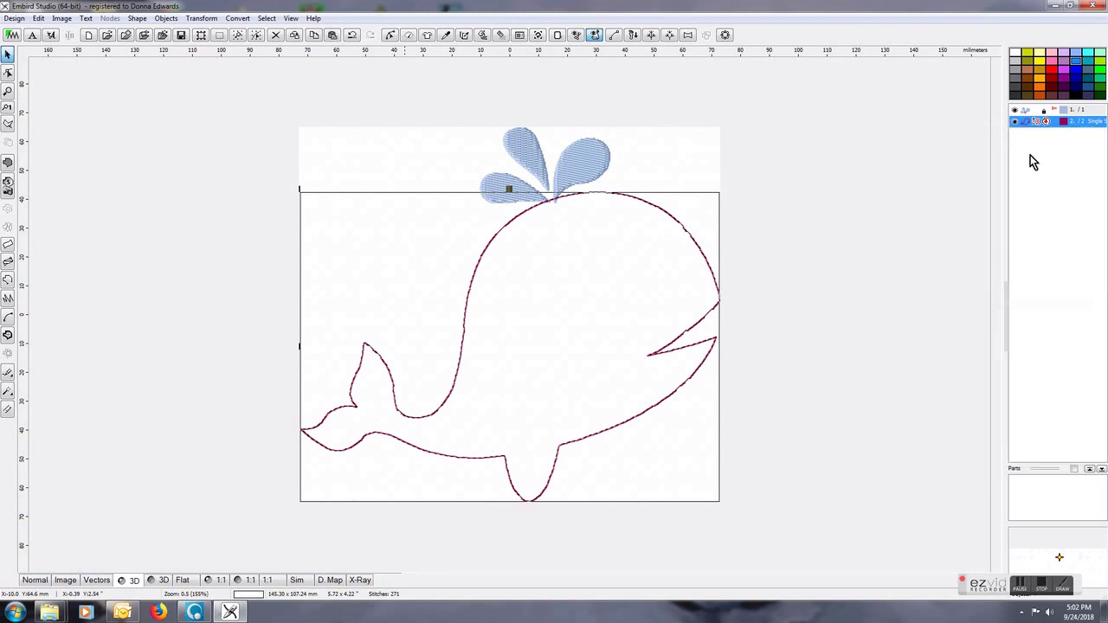
right_click(1032, 123)
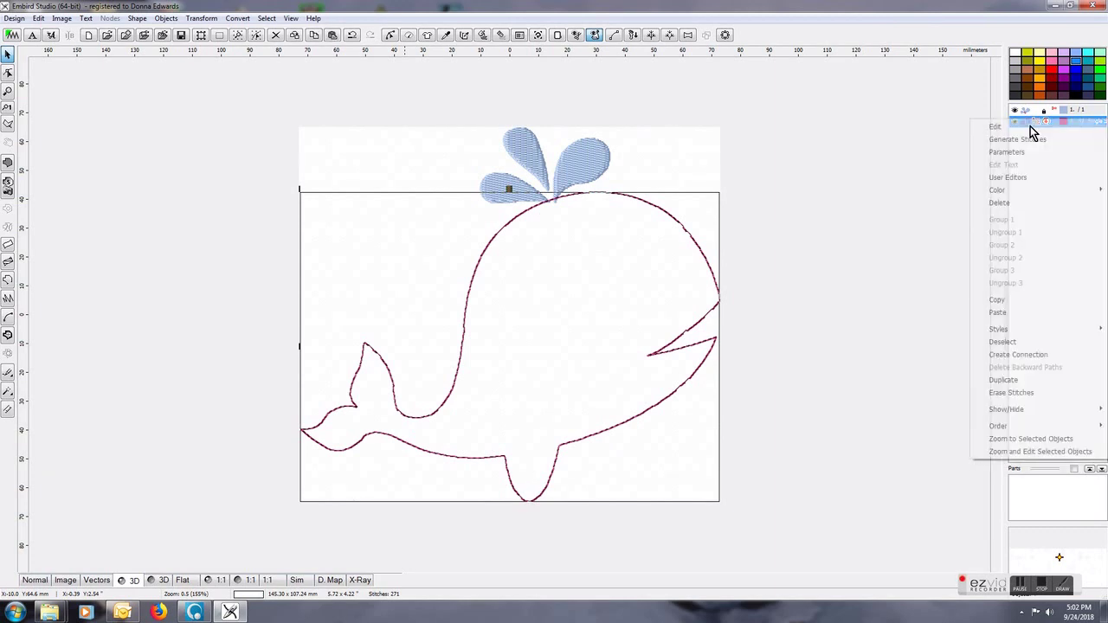
left_click(999, 313)
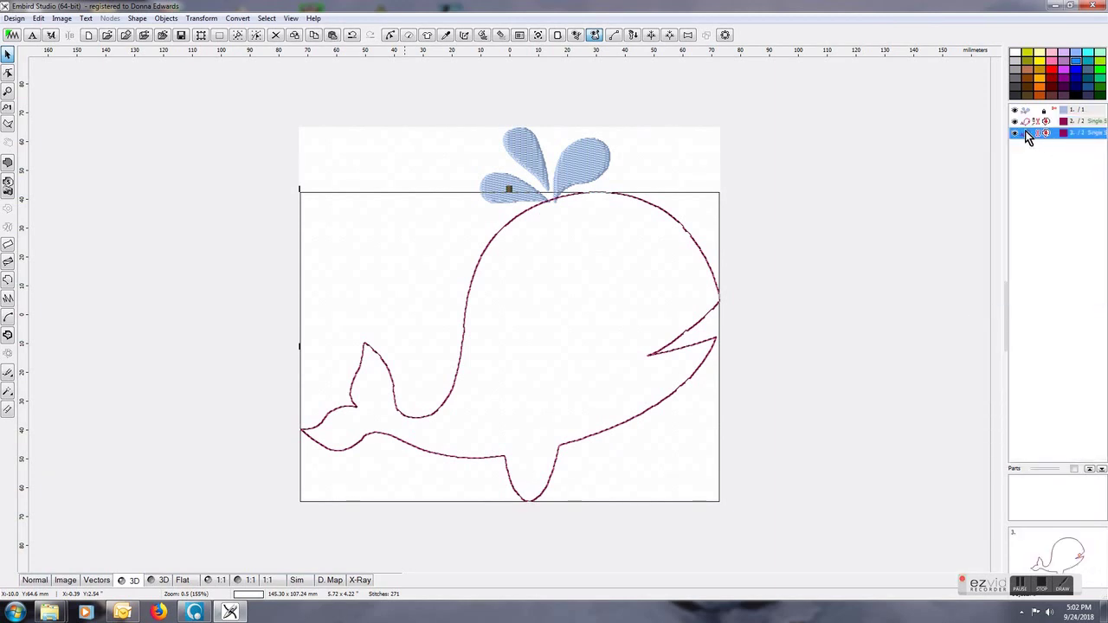
Give the duplicate outline the Dark Turquoise Blue catalog thread colour
right_click(1028, 138)
mouse_move(1016, 214)
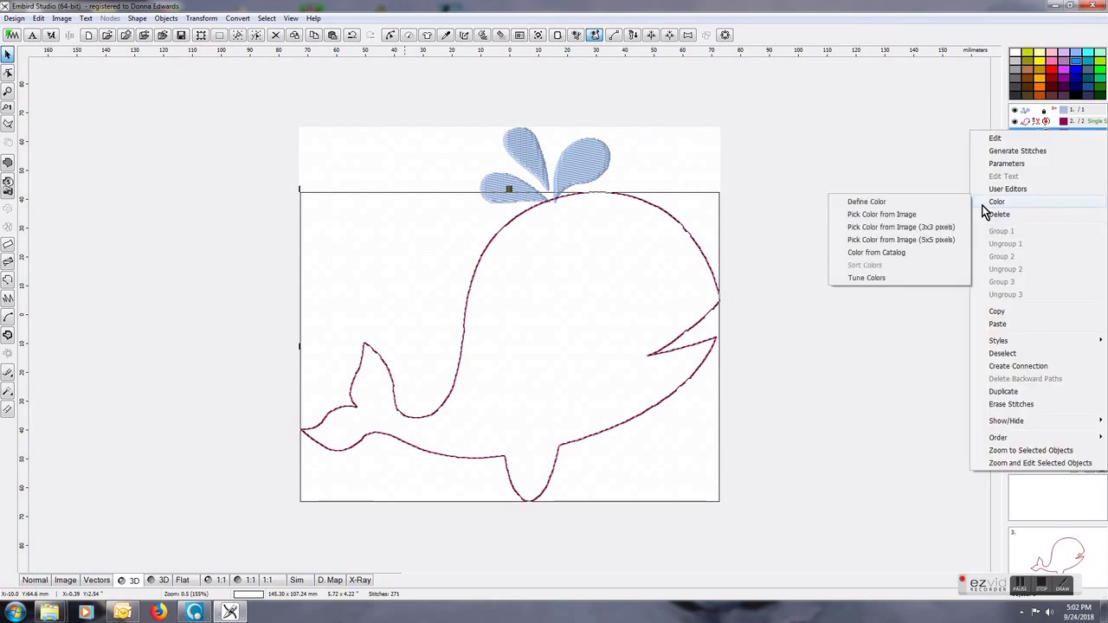
left_click(894, 255)
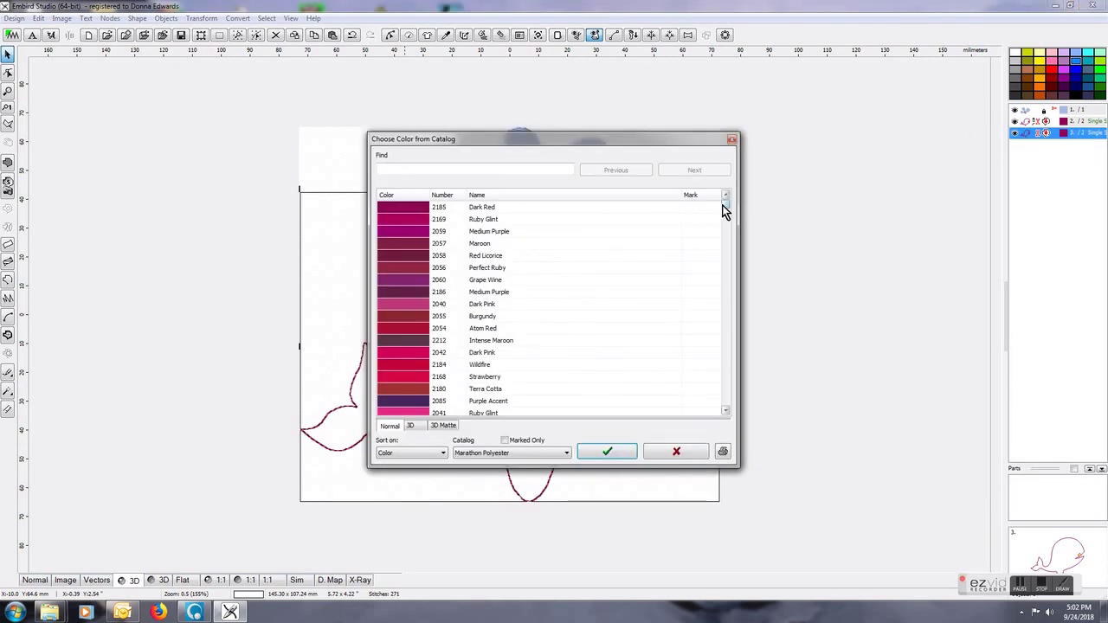
left_click_drag(725, 212, 728, 303)
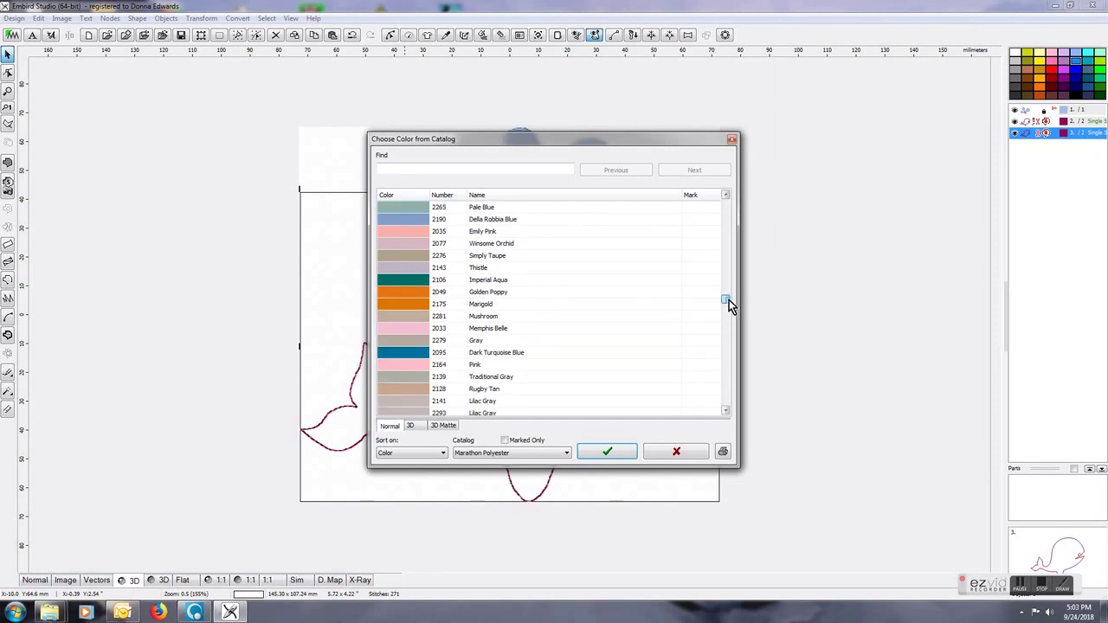
left_click(612, 459)
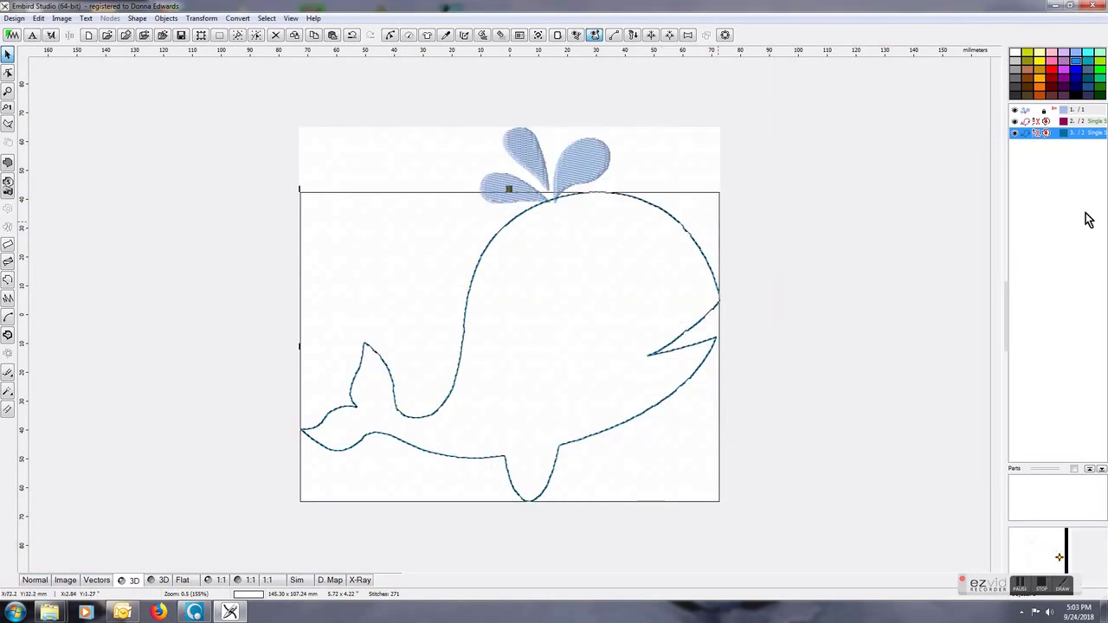
Make the duplicate outline an applique border 4.5 mm wide and generate its stitches
right_click(1027, 131)
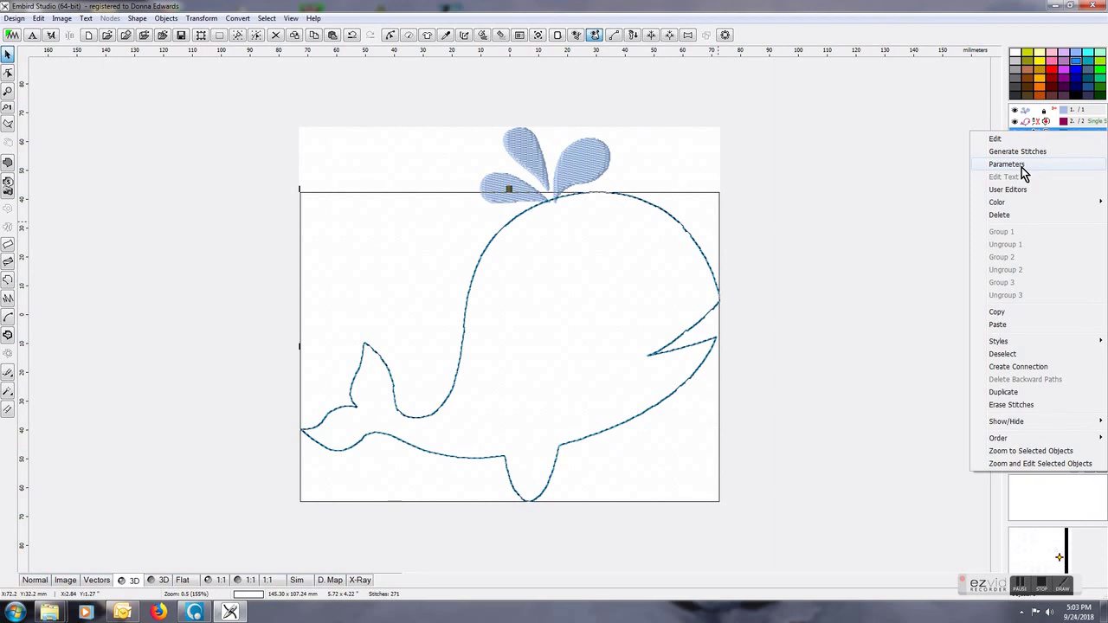
left_click(1006, 164)
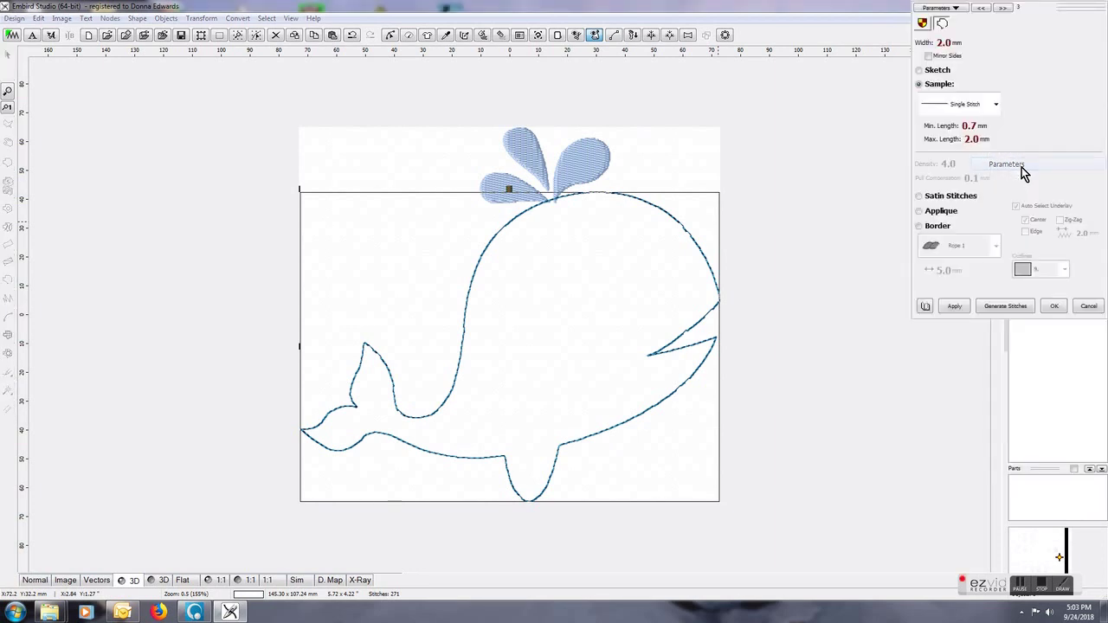
left_click(921, 213)
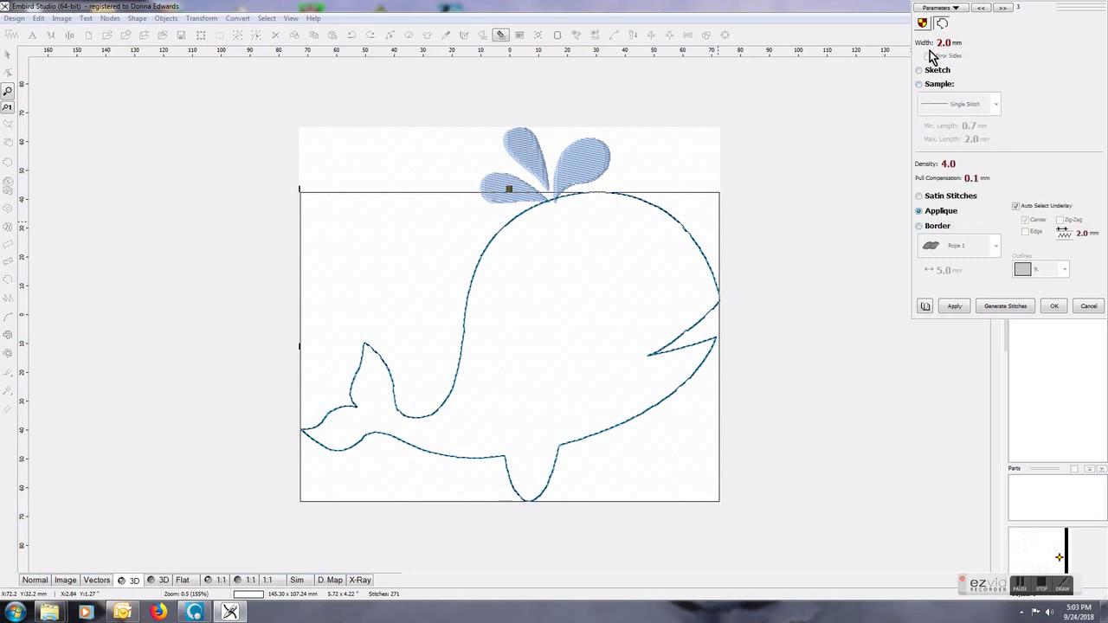
left_click(923, 47)
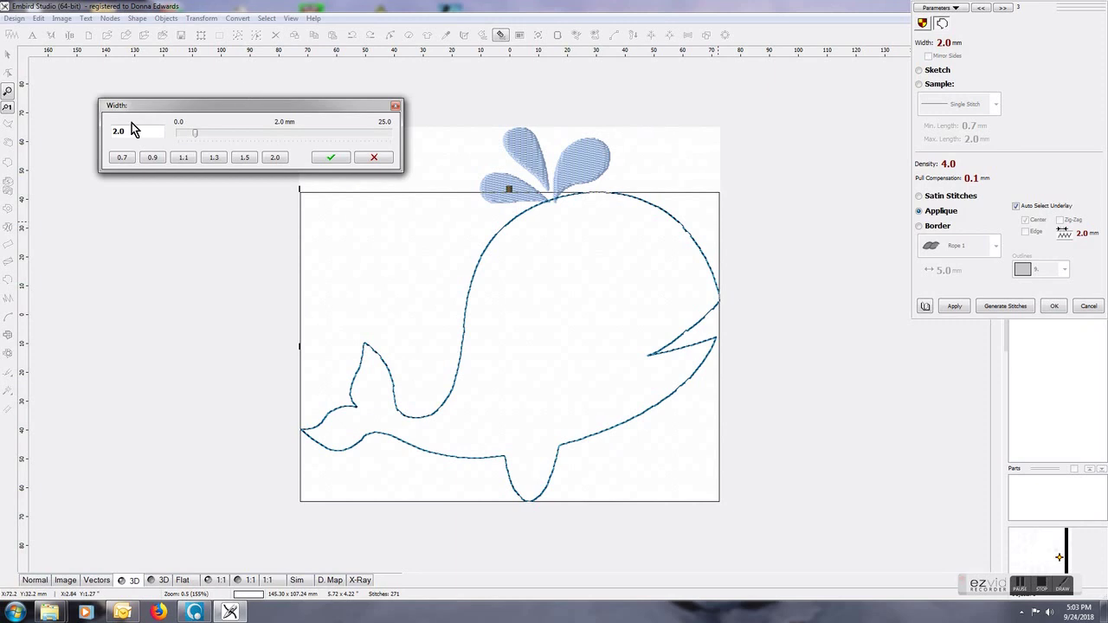
left_click_drag(127, 130, 56, 132)
type("4.5")
left_click(331, 157)
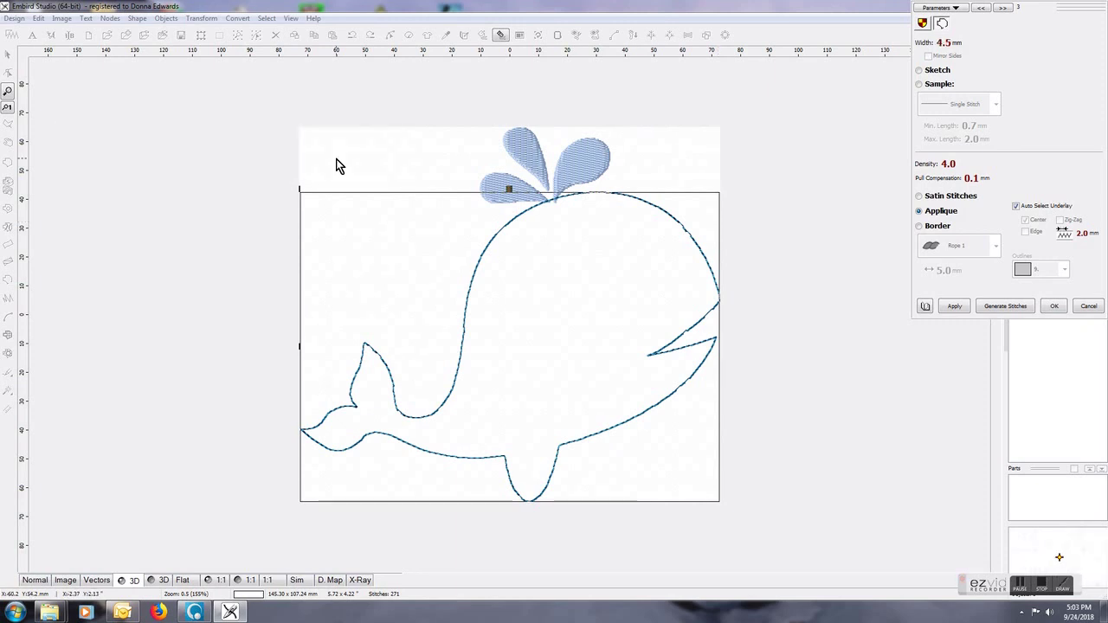
left_click(1001, 306)
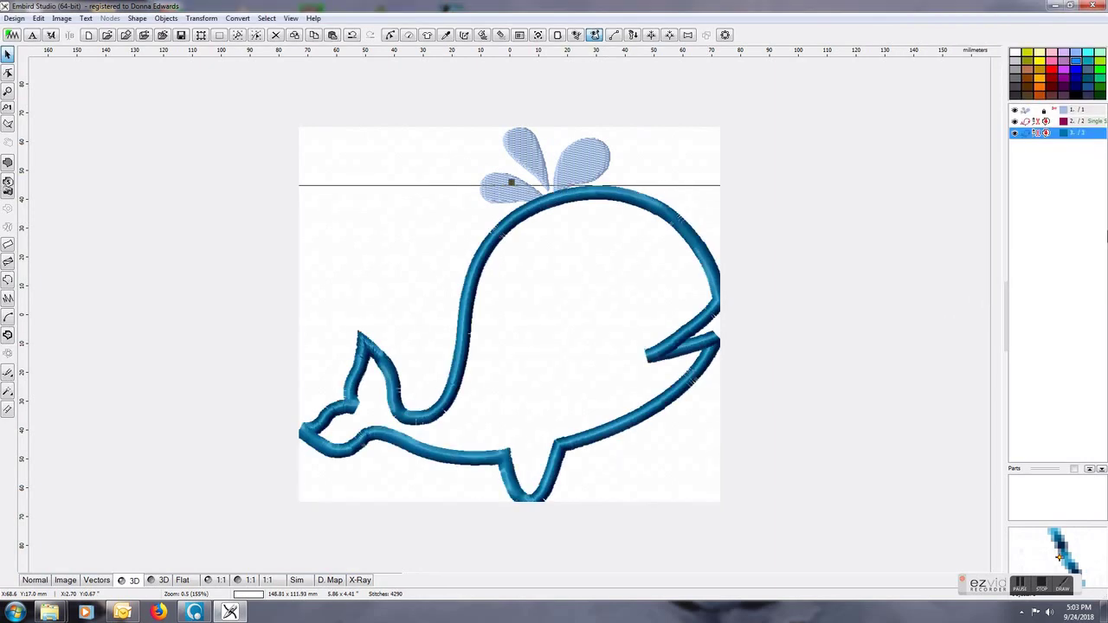
left_click(1029, 121)
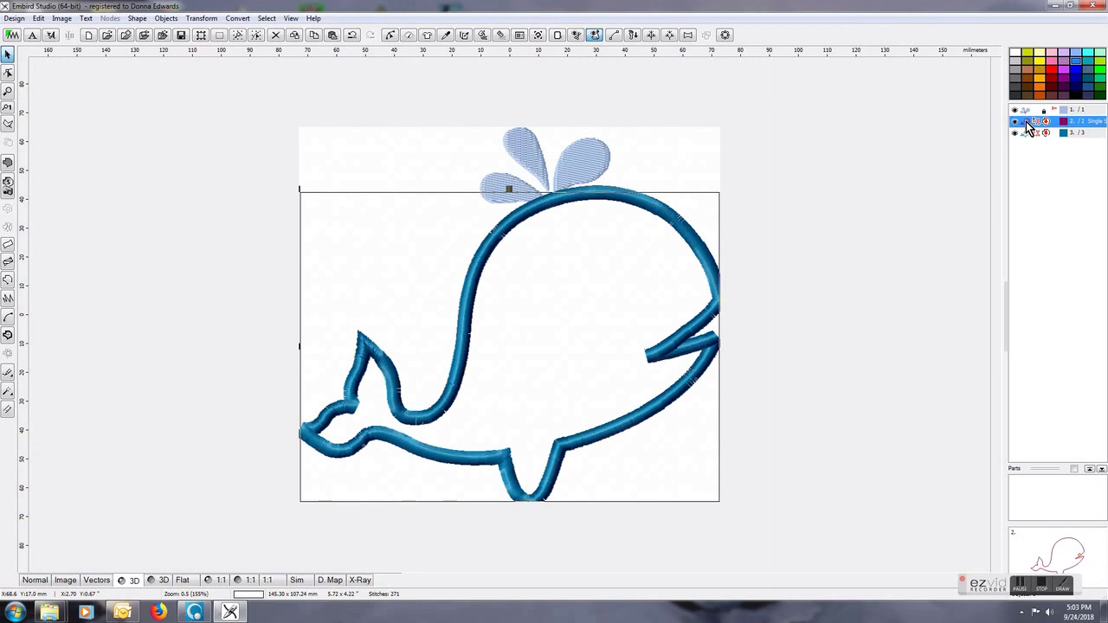
Copy and paste the whale outline again as a fourth object
right_click(1030, 121)
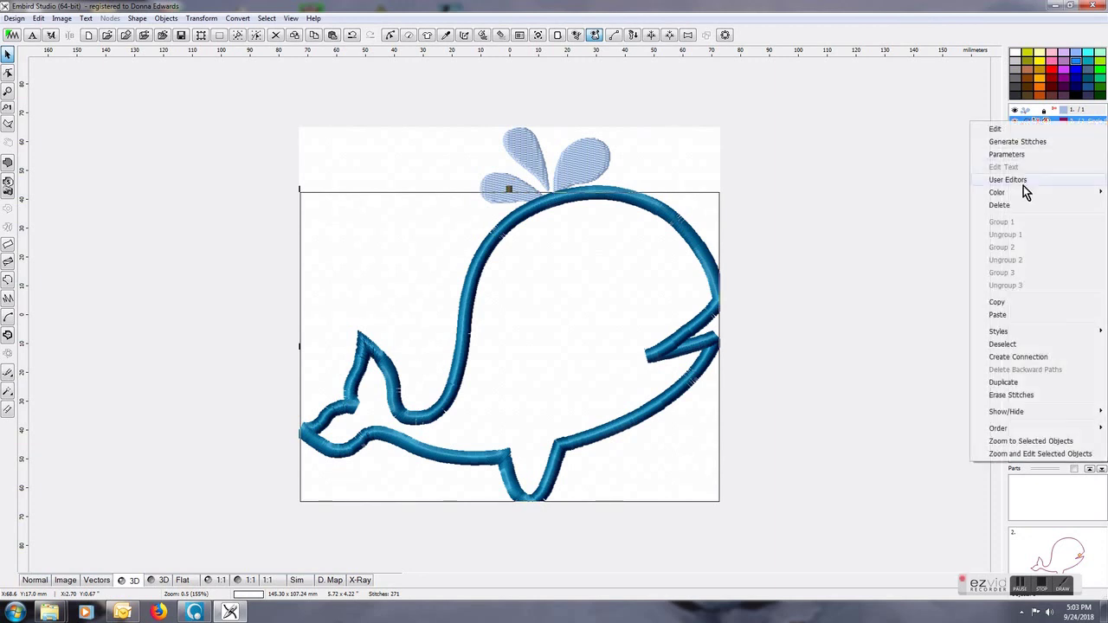
left_click(1000, 303)
right_click(1029, 121)
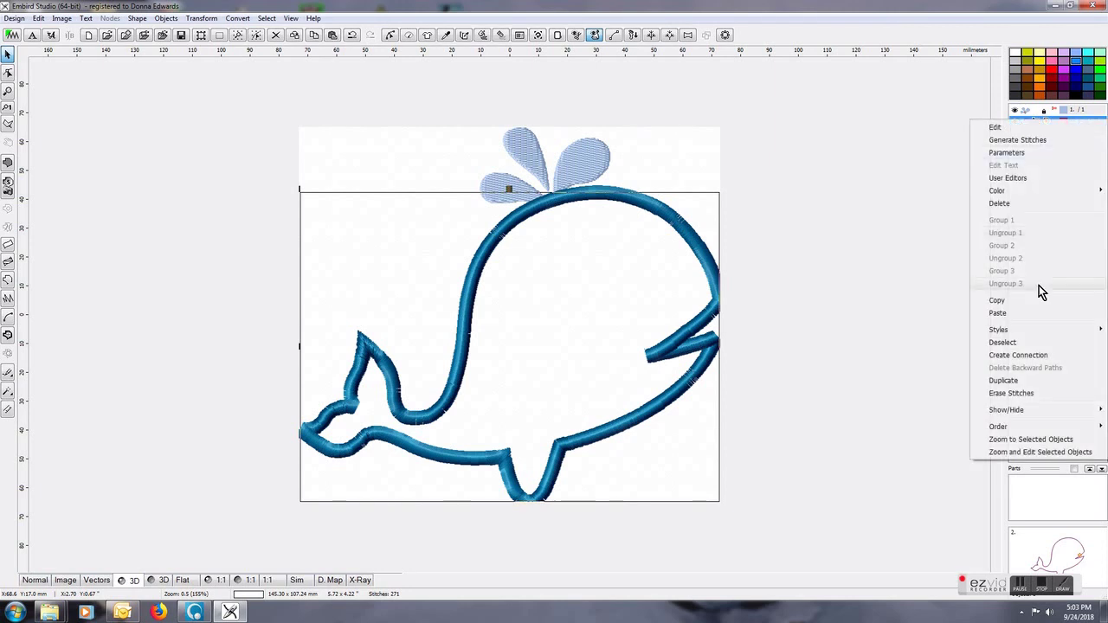
left_click(1000, 313)
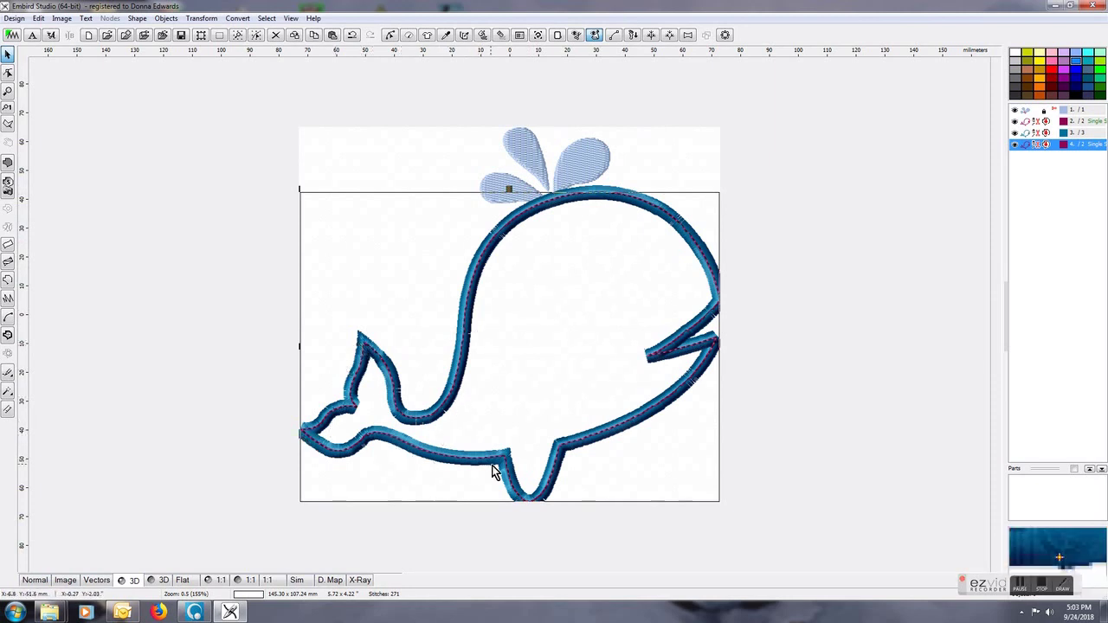
Recolour the new copy with a blue Marathon Polyester catalog thread, back in normal view
right_click(1027, 143)
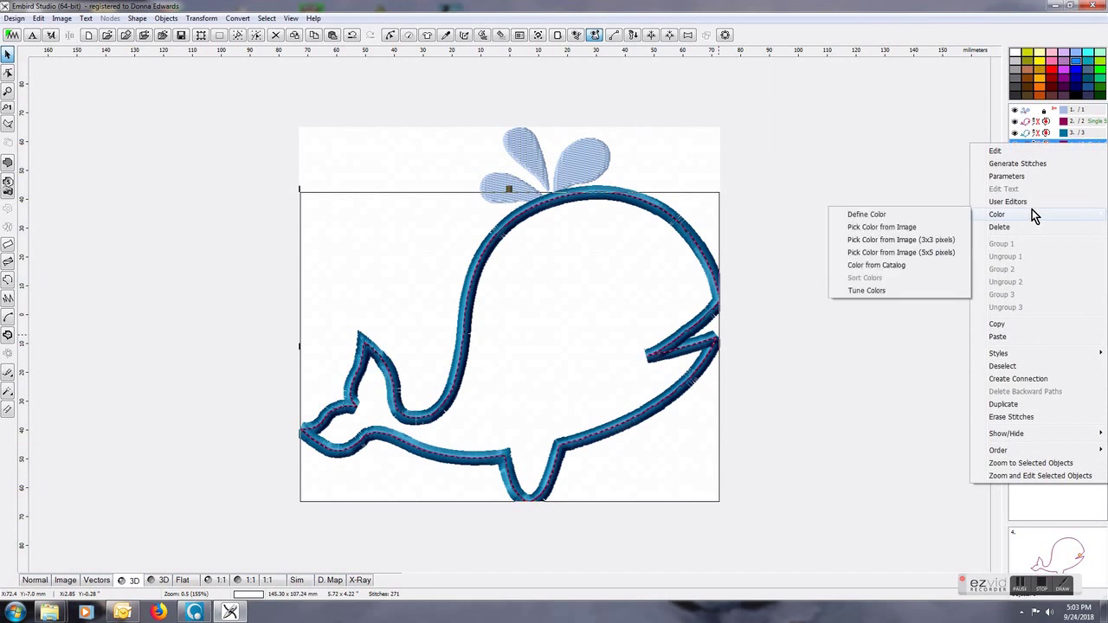
left_click(900, 265)
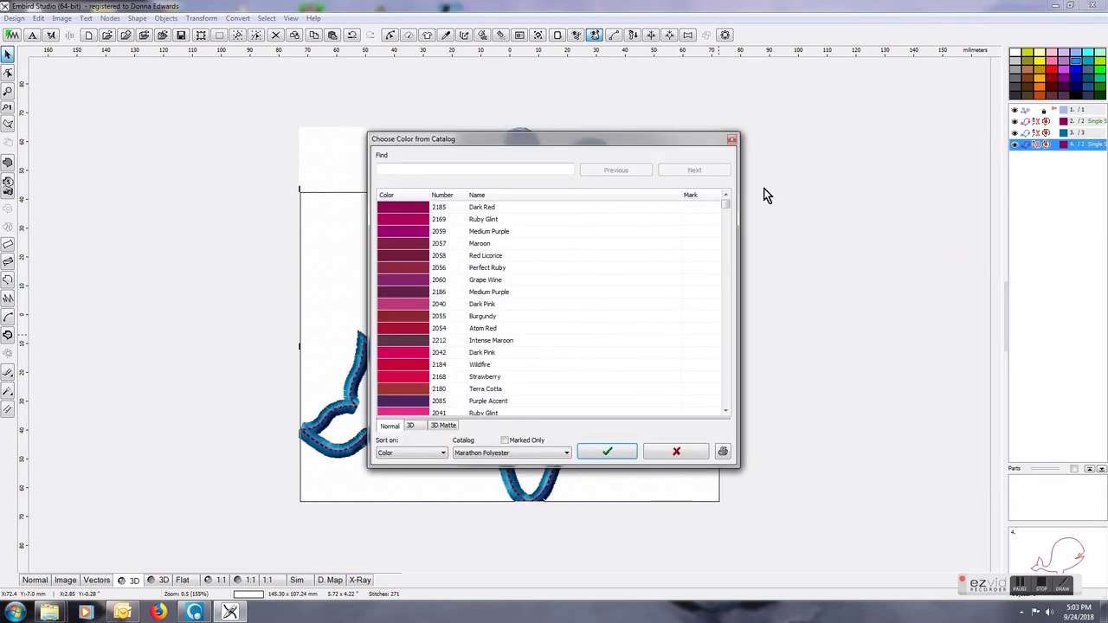
left_click_drag(726, 204, 736, 287)
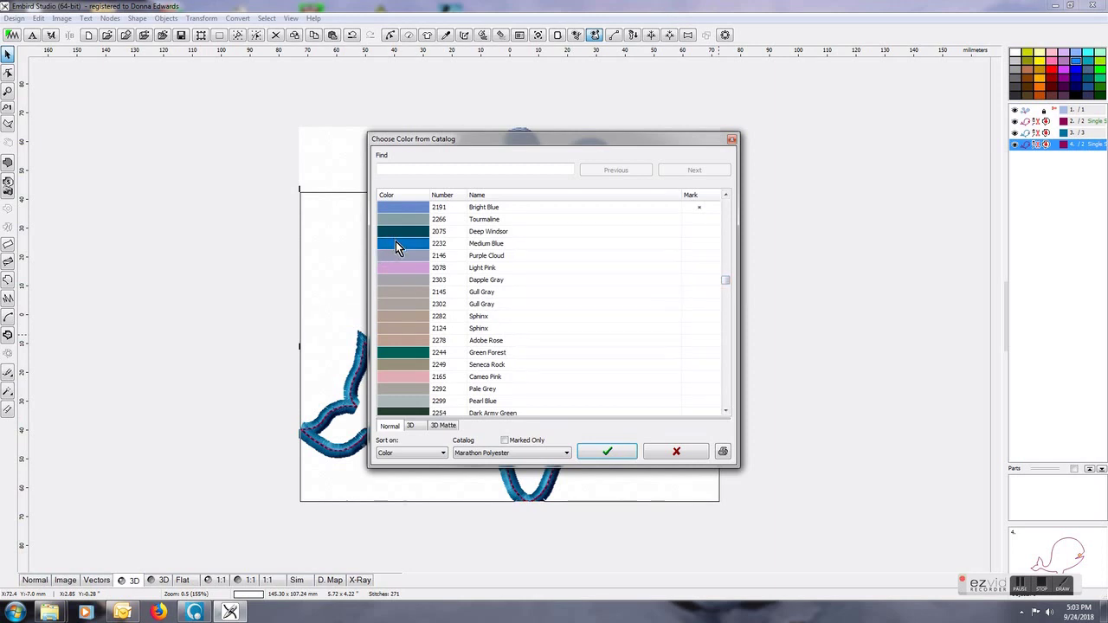
left_click(609, 448)
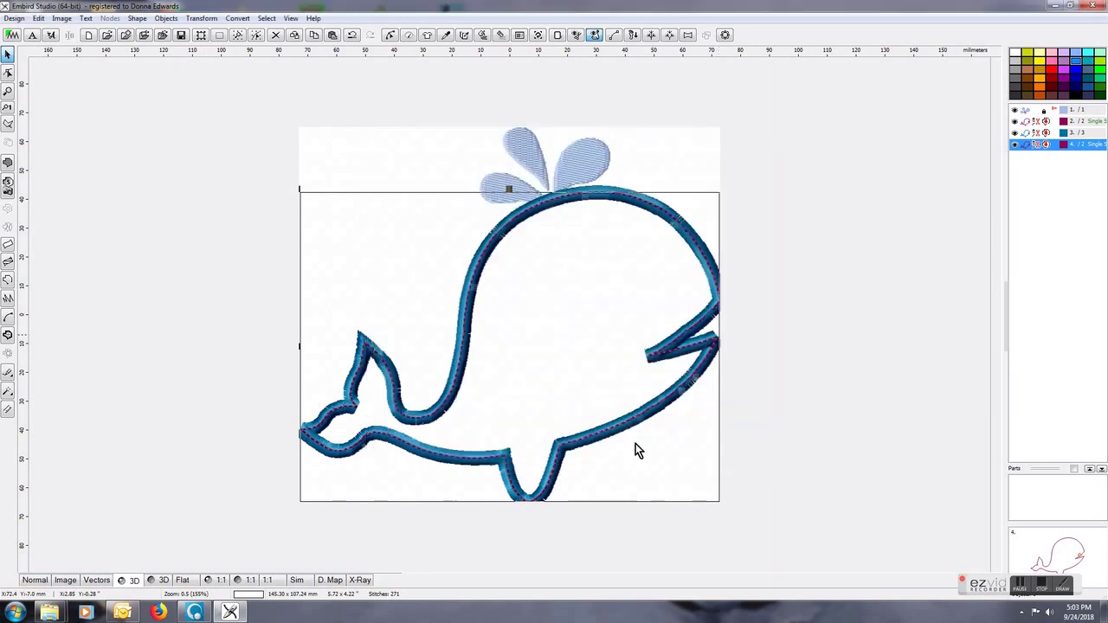
scroll(672, 274, "up", 3)
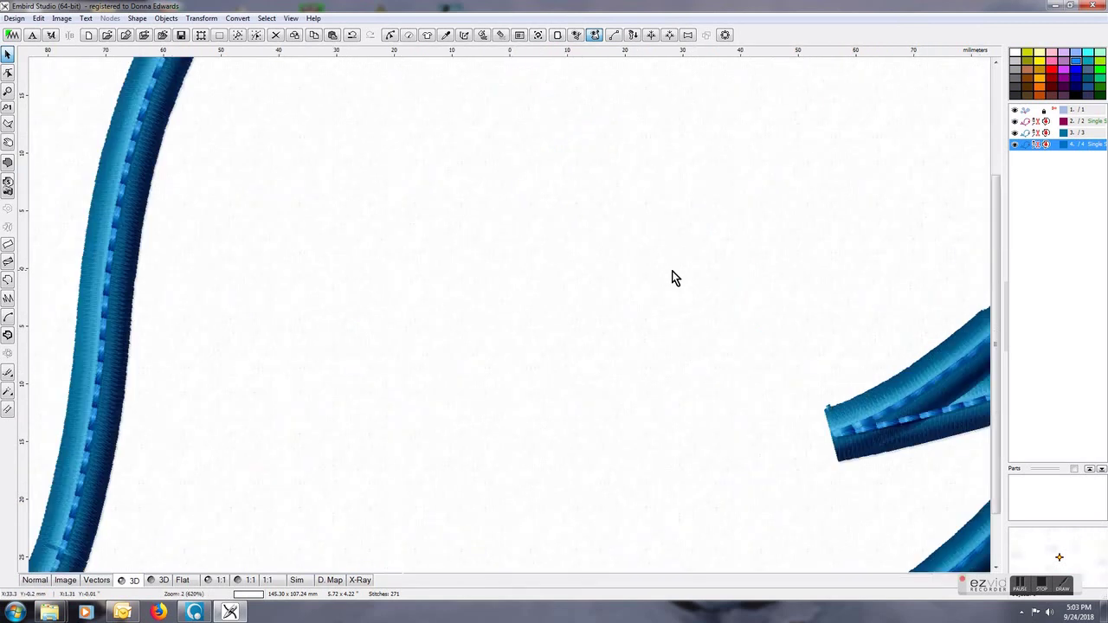
scroll(673, 277, "down", 1)
scroll(710, 403, "down", 2)
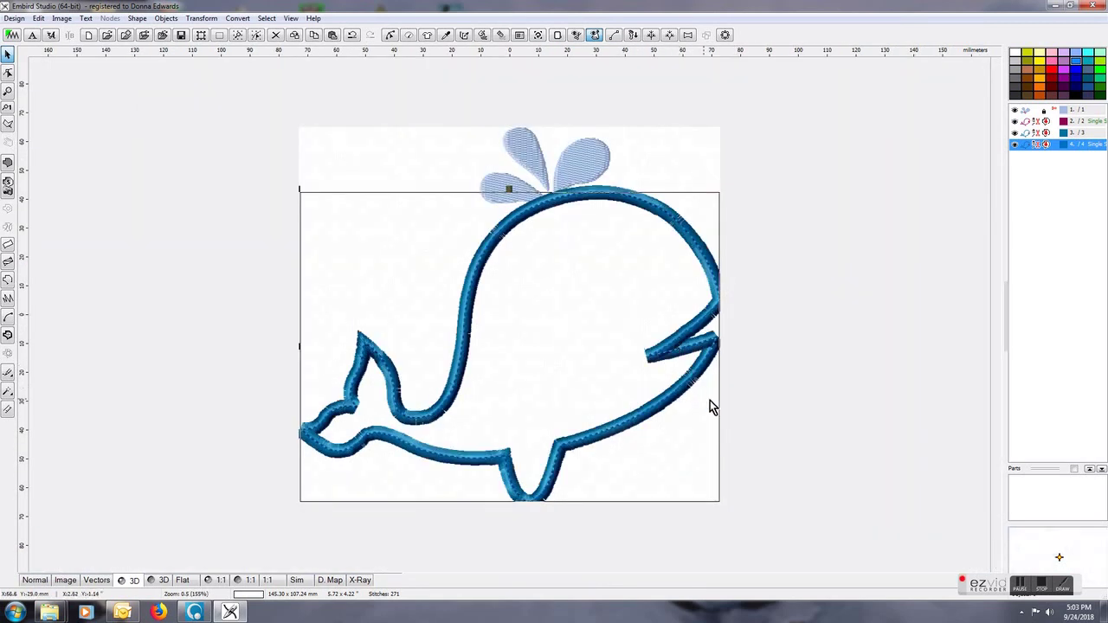
left_click(39, 581)
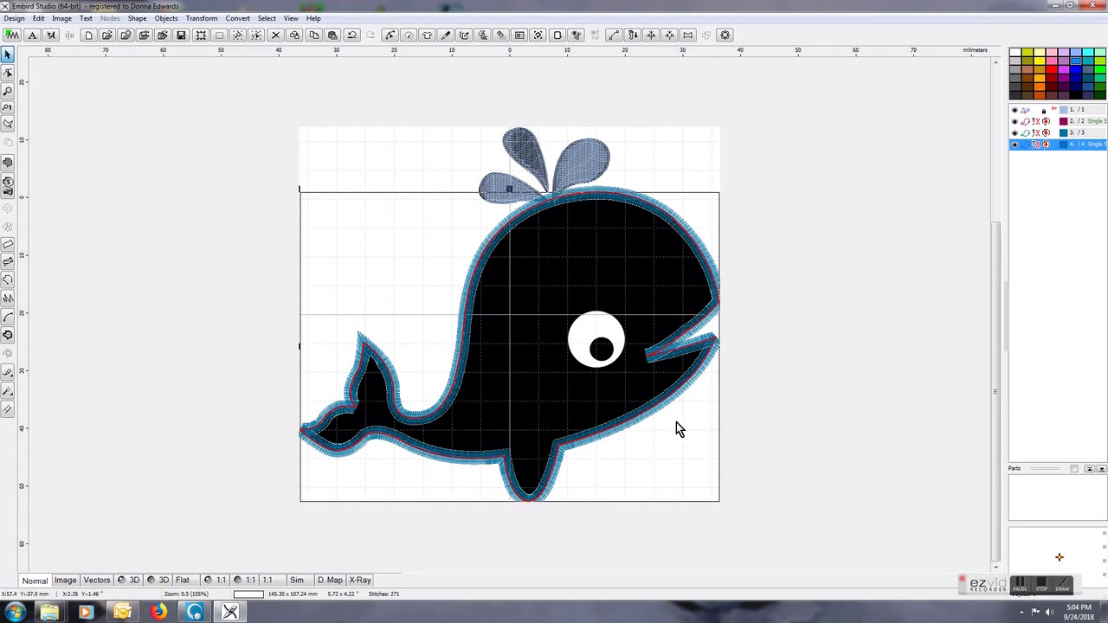
Insert the CIRCLE shape from the library and delete its red ring layer
scroll(671, 407, "up", 2)
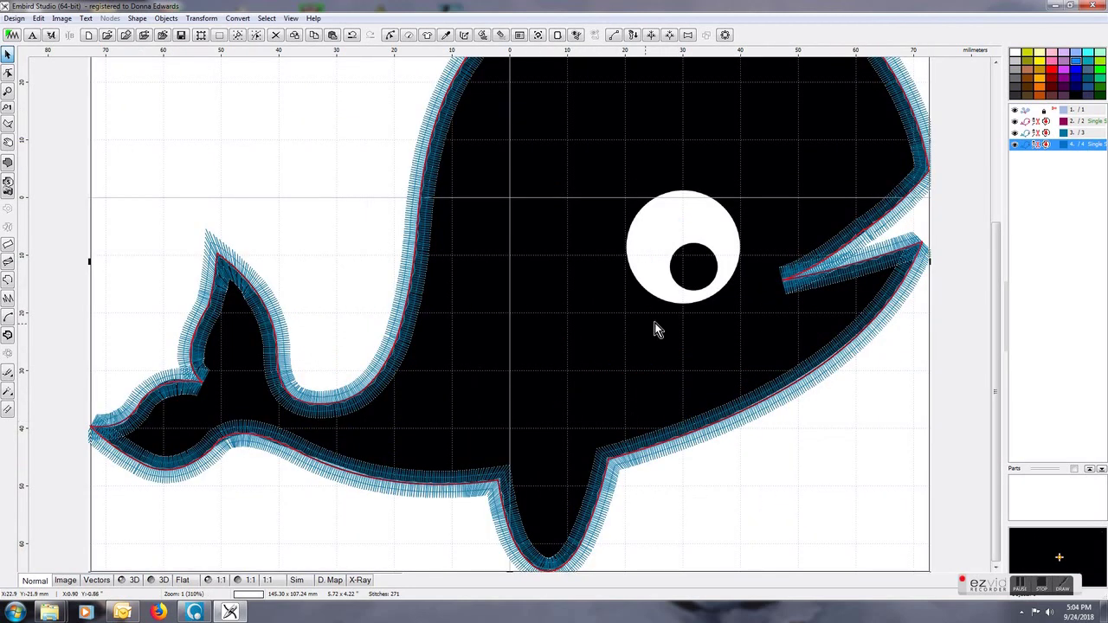
left_click(138, 19)
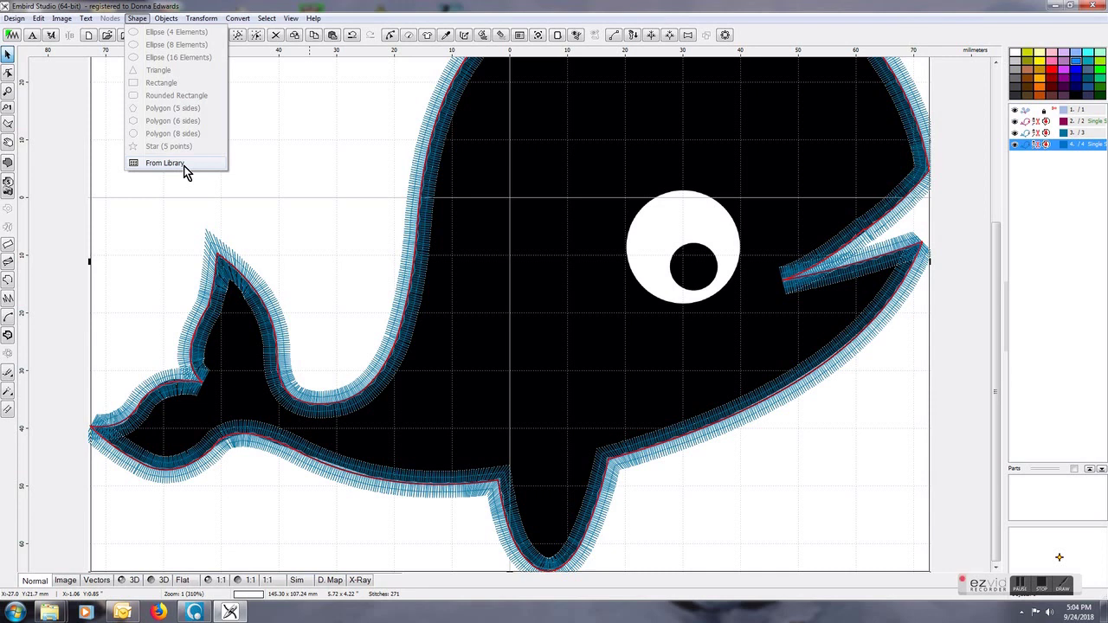
left_click(183, 164)
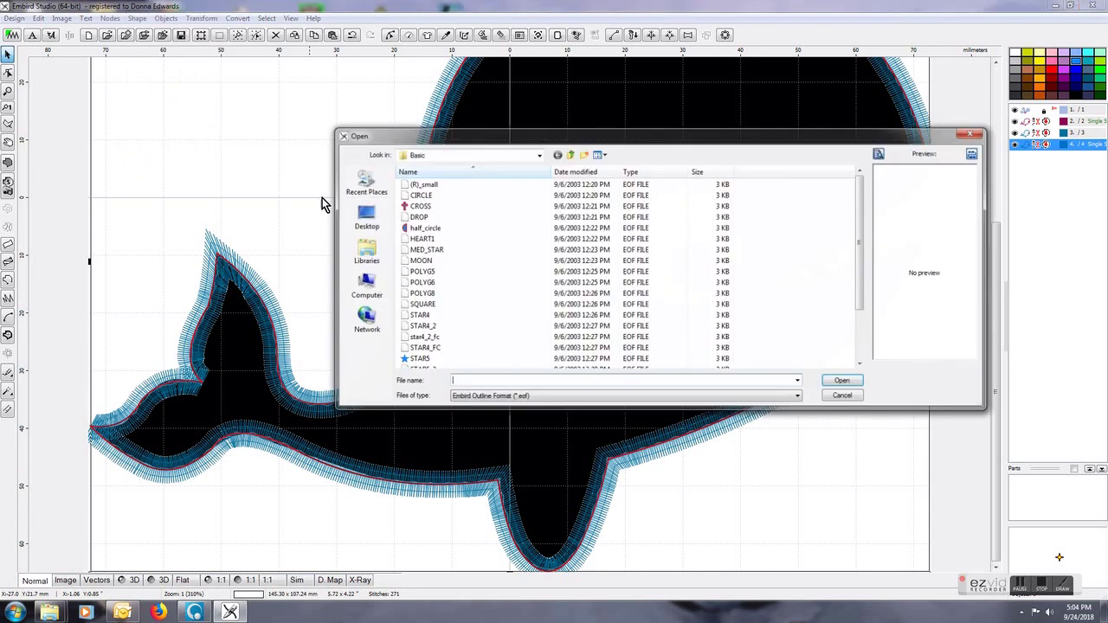
left_click(428, 195)
left_click(844, 381)
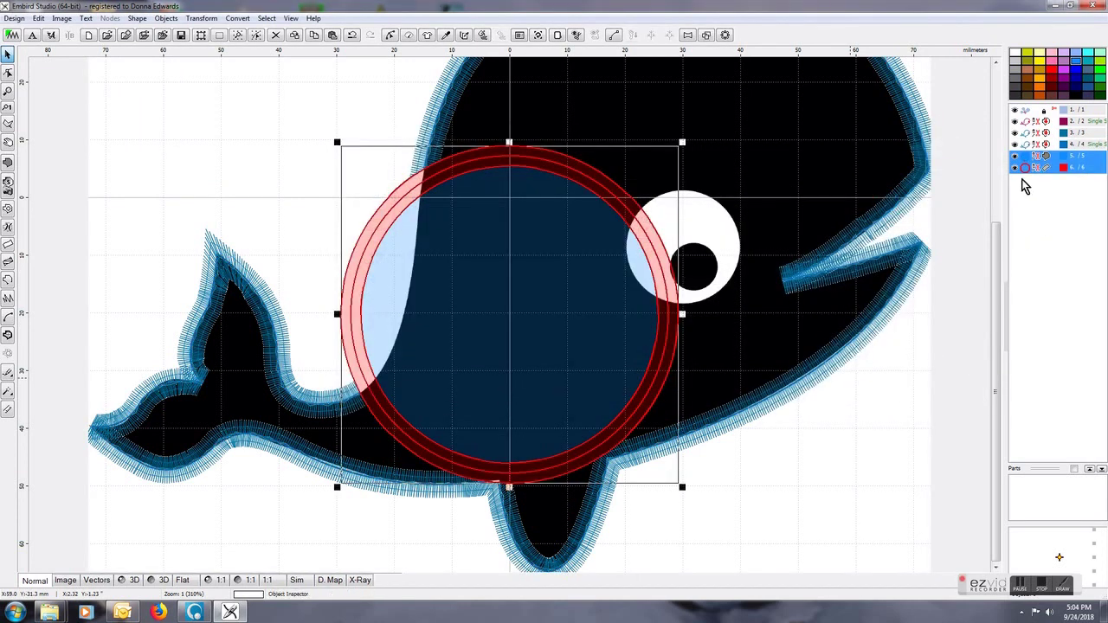
right_click(1026, 167)
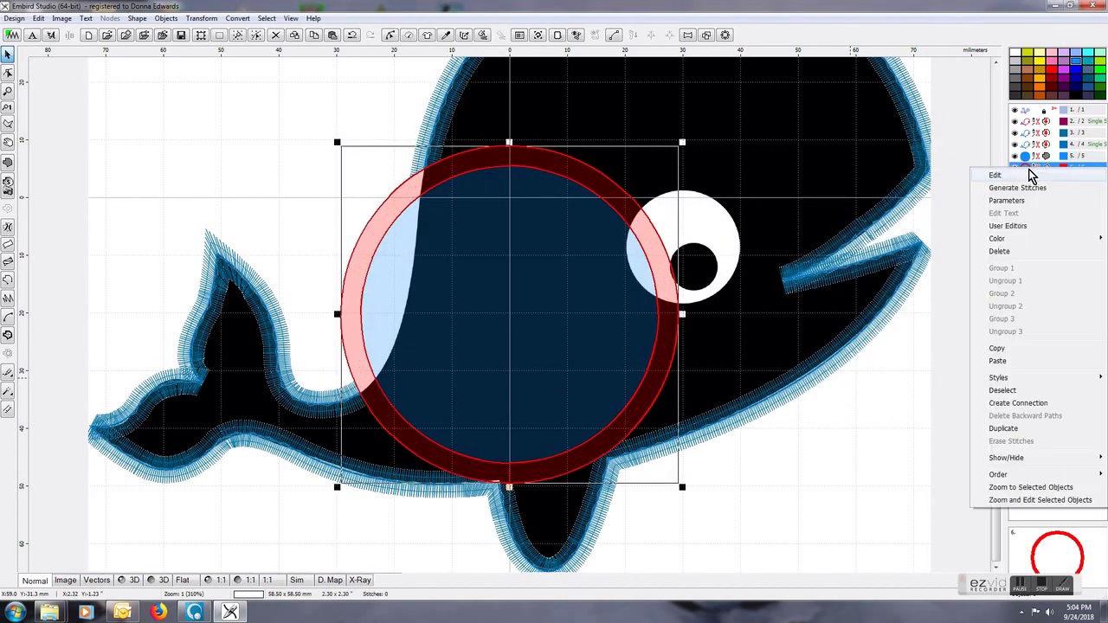
left_click(1005, 251)
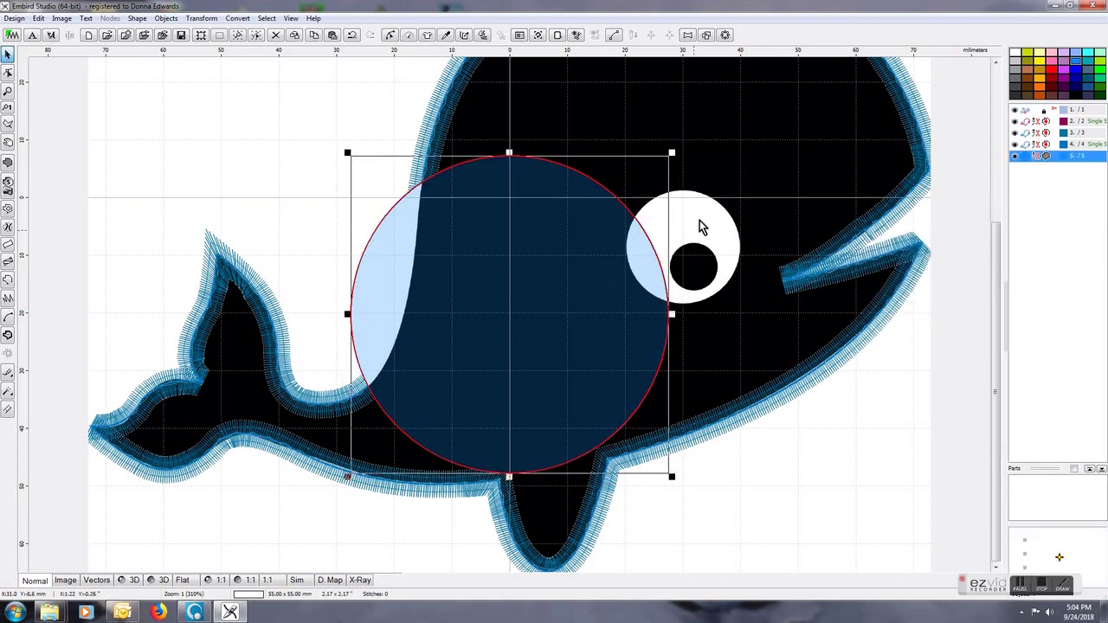
Resize the blue circle to about 19.5 mm and place it over the whale's eye
left_click_drag(673, 156, 496, 332)
left_click_drag(655, 294, 724, 239)
left_click_drag(768, 157, 740, 184)
left_click_drag(614, 184, 623, 187)
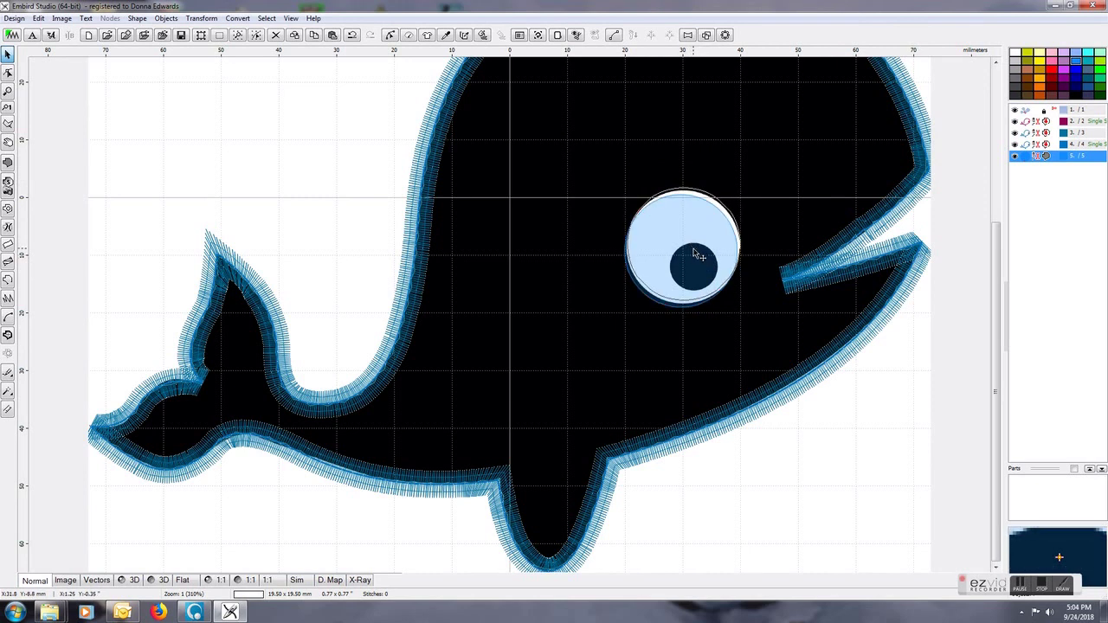
left_click(695, 258)
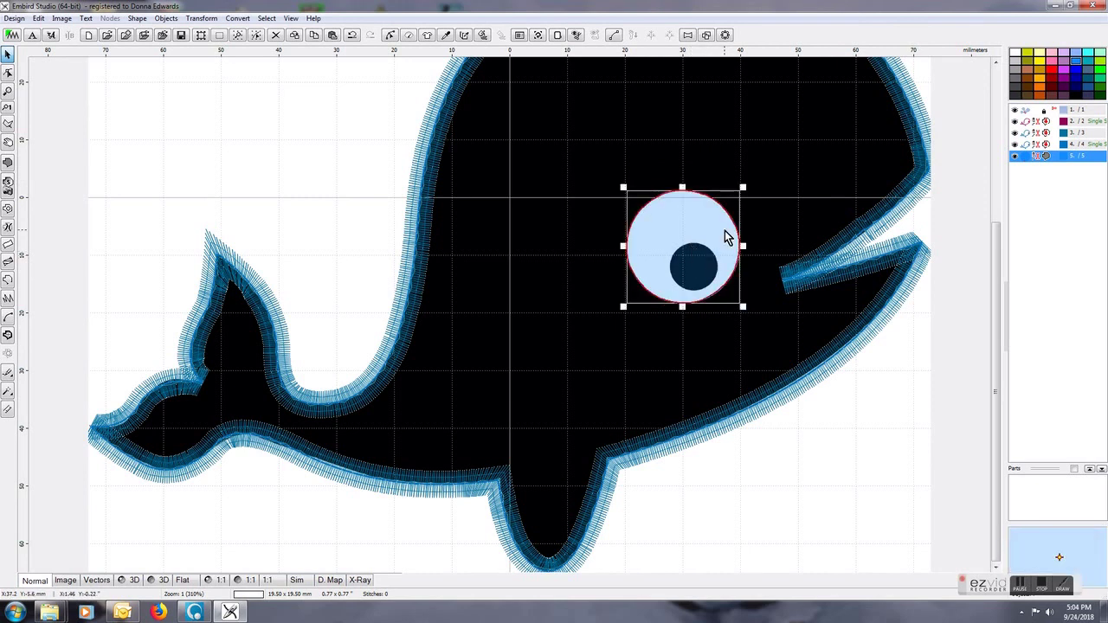
Colour the eye circle with catalog thread 2149 Snow White
right_click(725, 230)
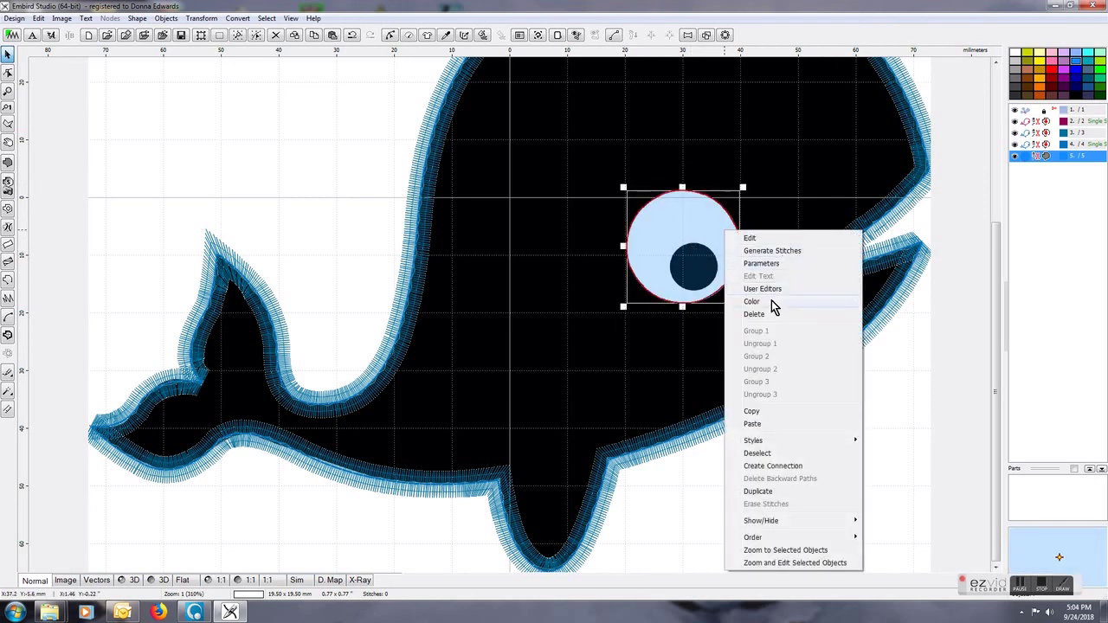
mouse_move(804, 304)
left_click(909, 352)
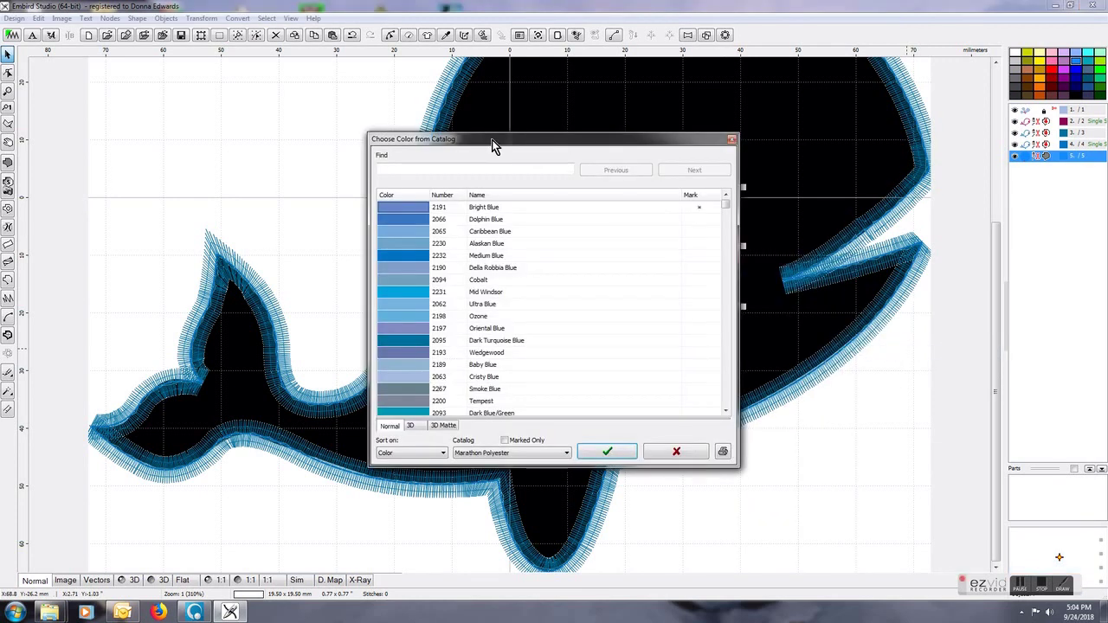
type("2149")
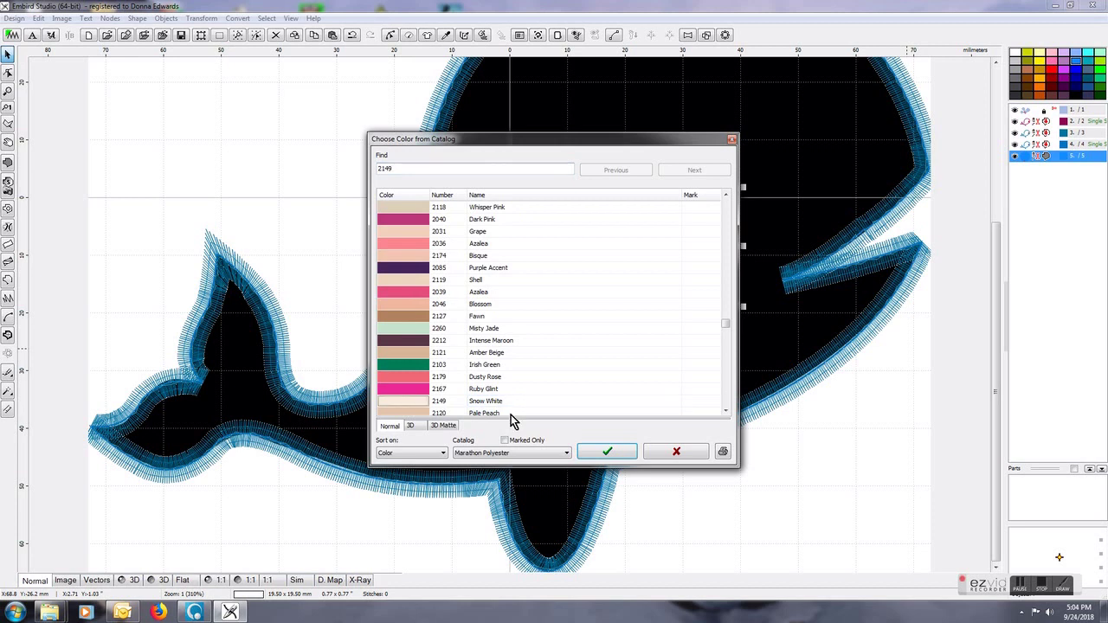
left_click(610, 451)
Generate the eye circle's stitches and check them in the 3D preview
right_click(678, 210)
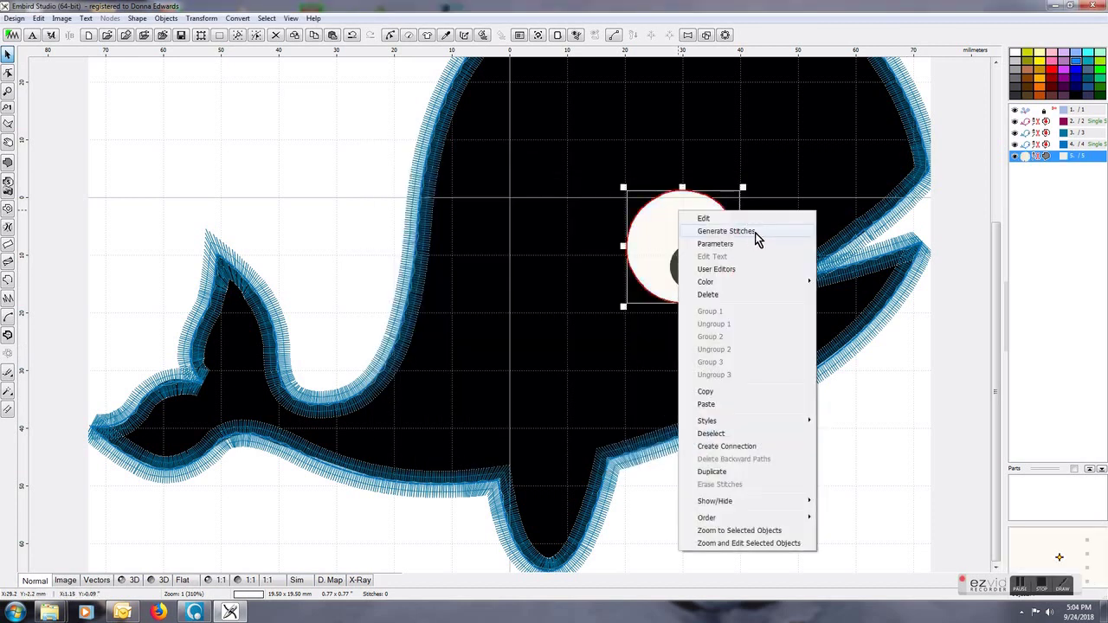
left_click(755, 234)
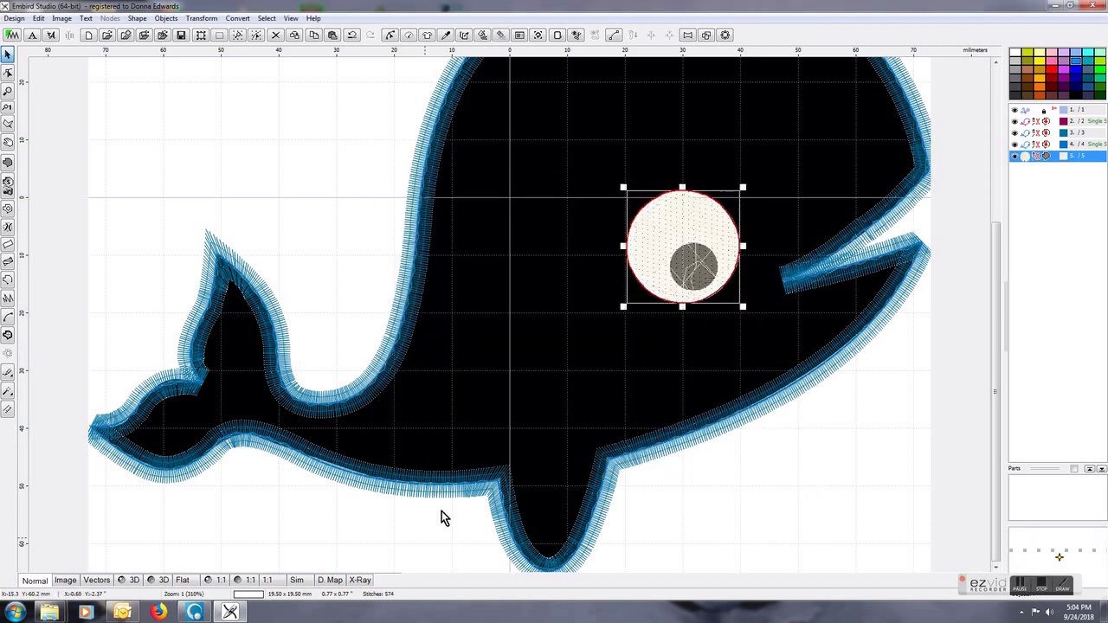
left_click(134, 580)
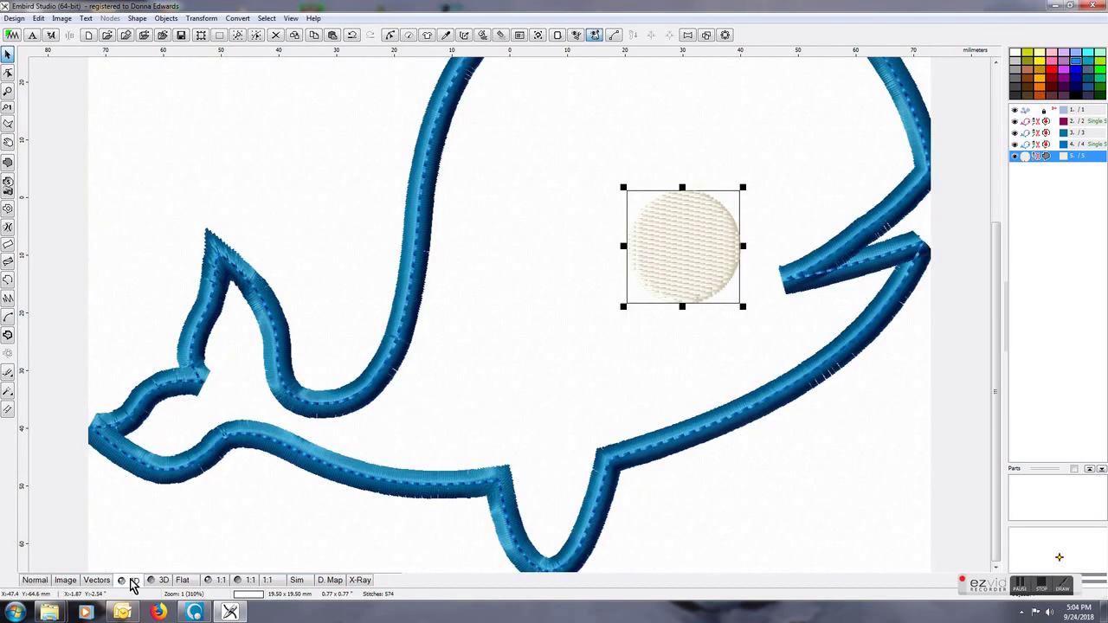
left_click(34, 580)
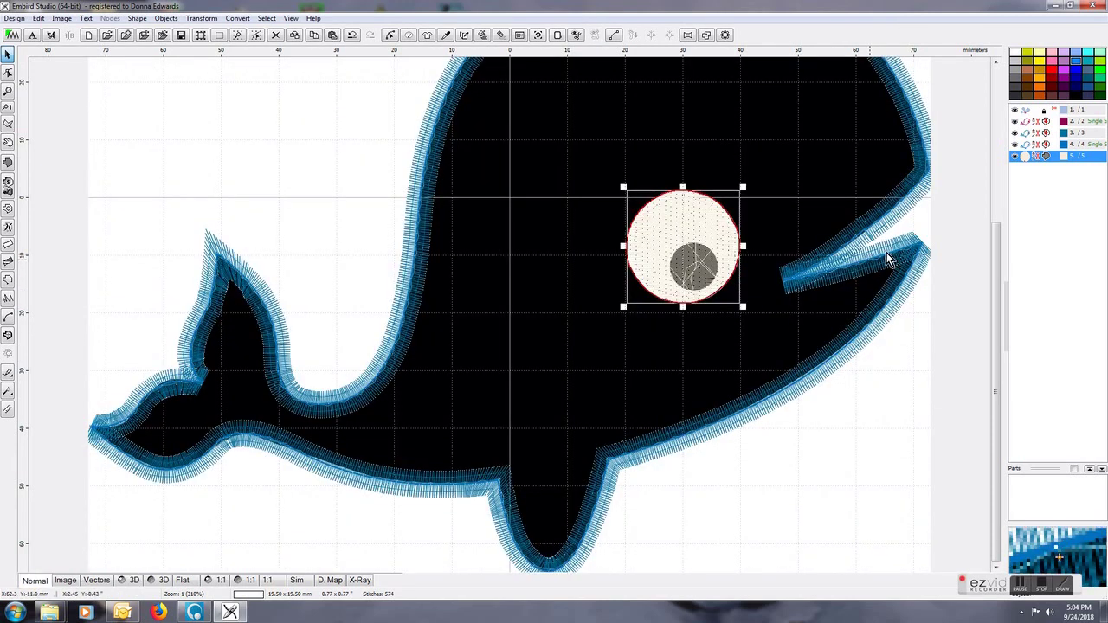
Copy and paste the eye circle to make a pupil object
right_click(1025, 157)
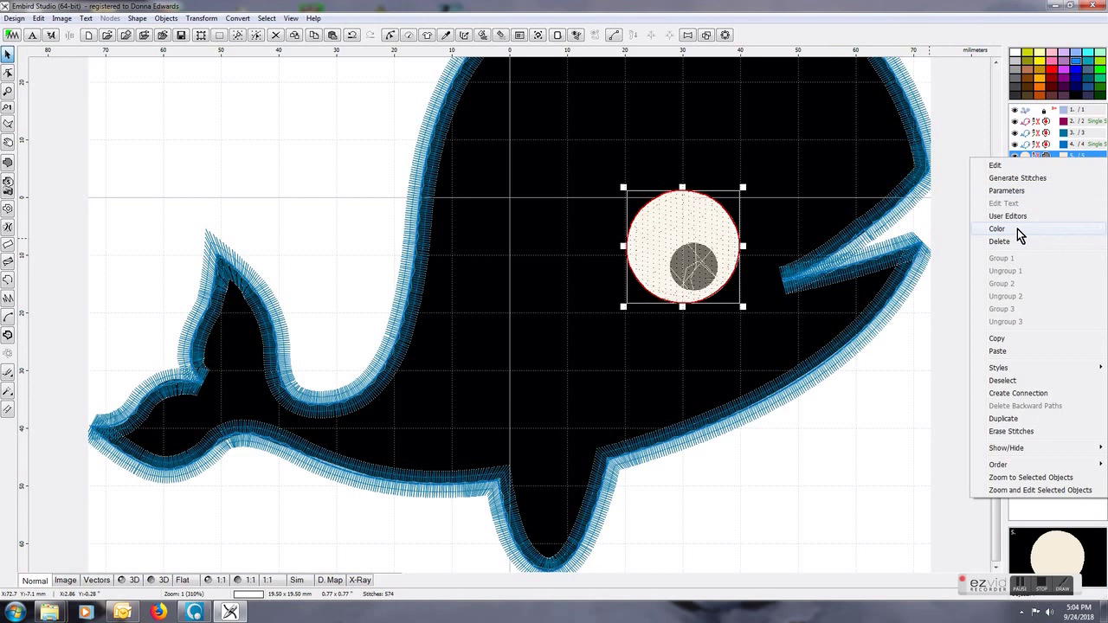
left_click(1018, 338)
right_click(1024, 159)
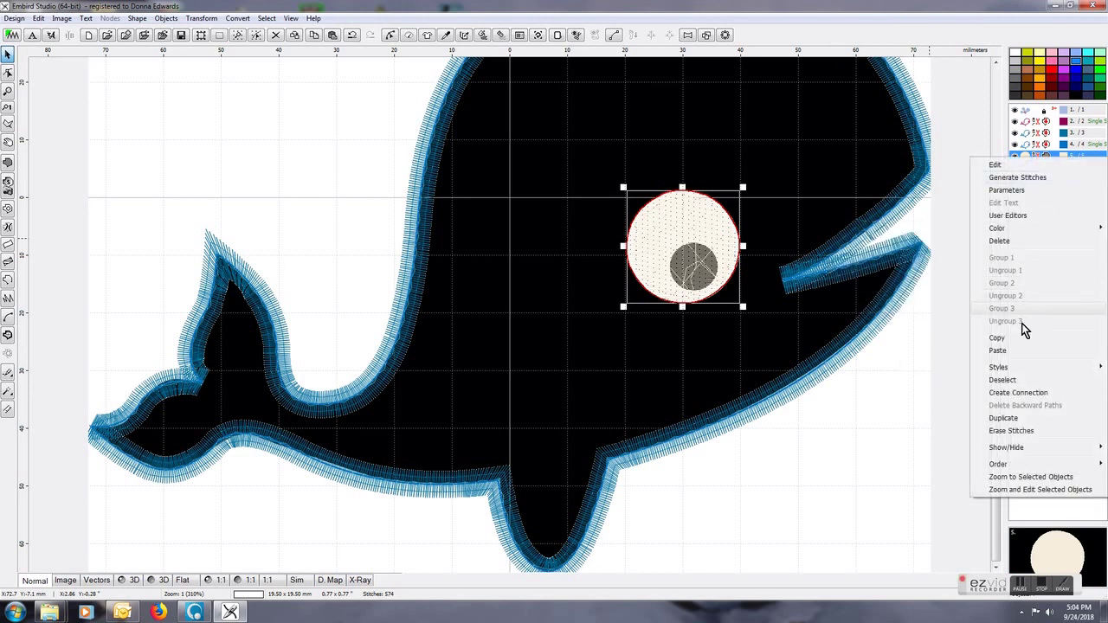
left_click(999, 350)
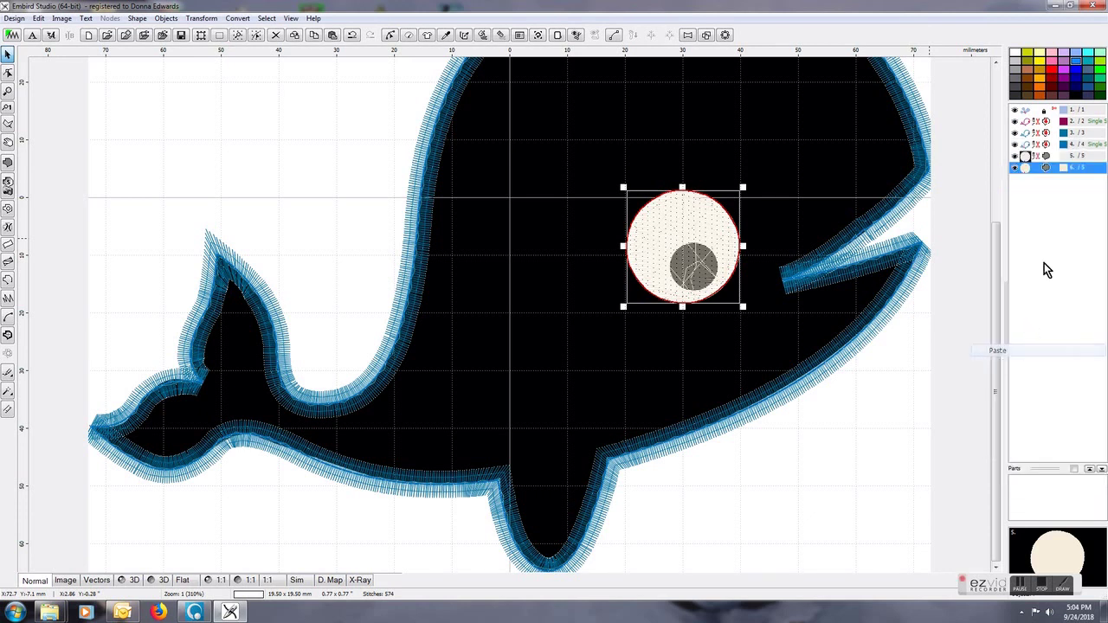
Give the pupil circle catalog thread 2150 Dark Grey
right_click(1026, 173)
mouse_move(1030, 240)
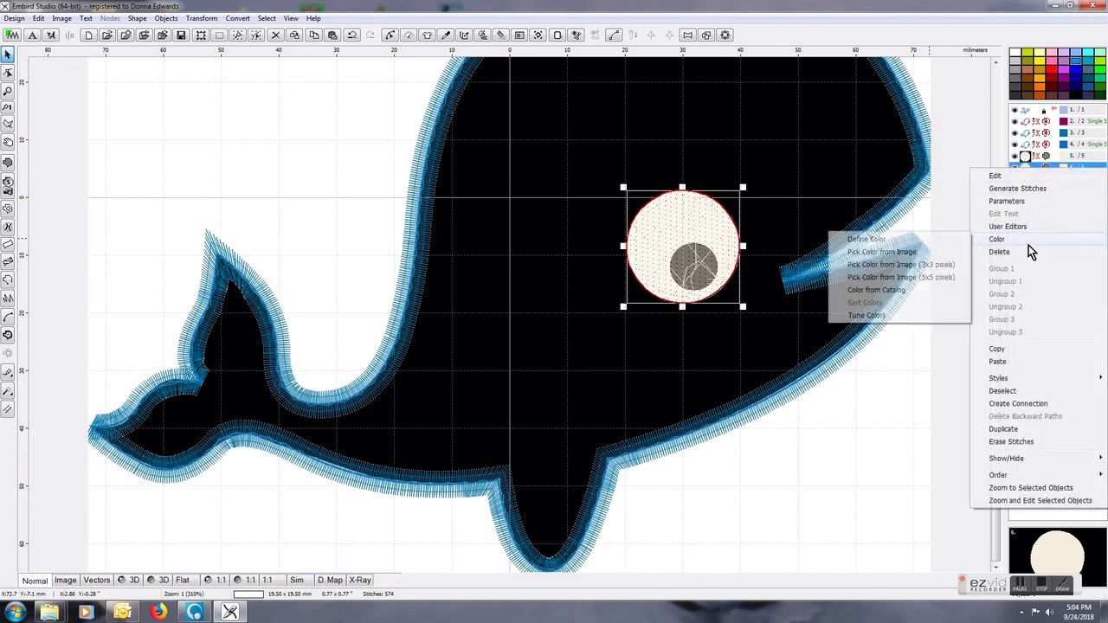
left_click(874, 291)
left_click(459, 168)
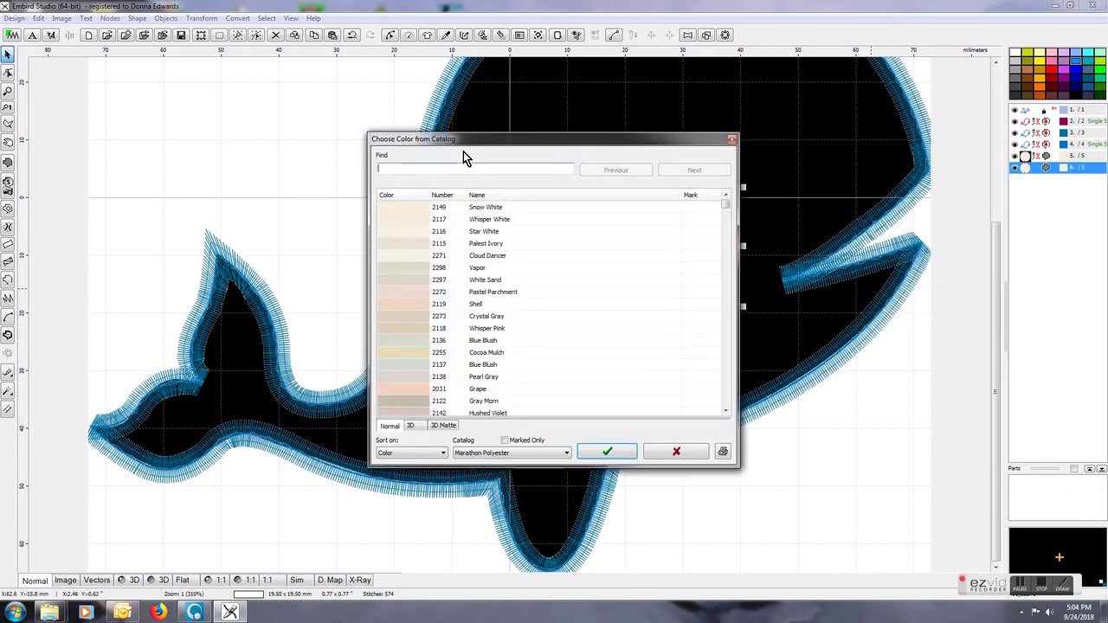
type("2150")
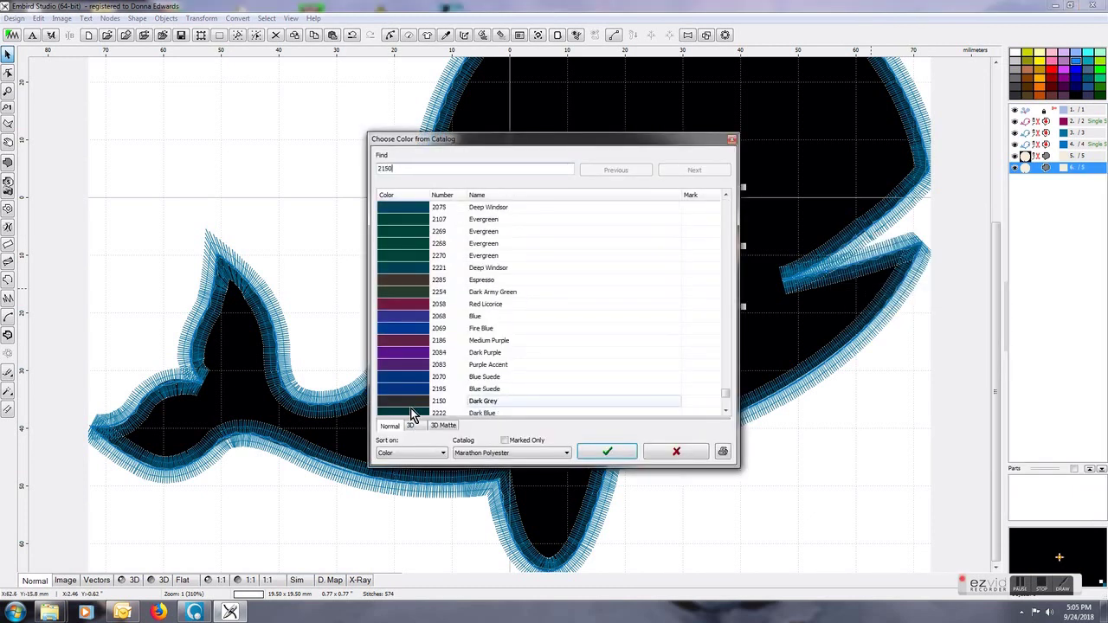
left_click(606, 451)
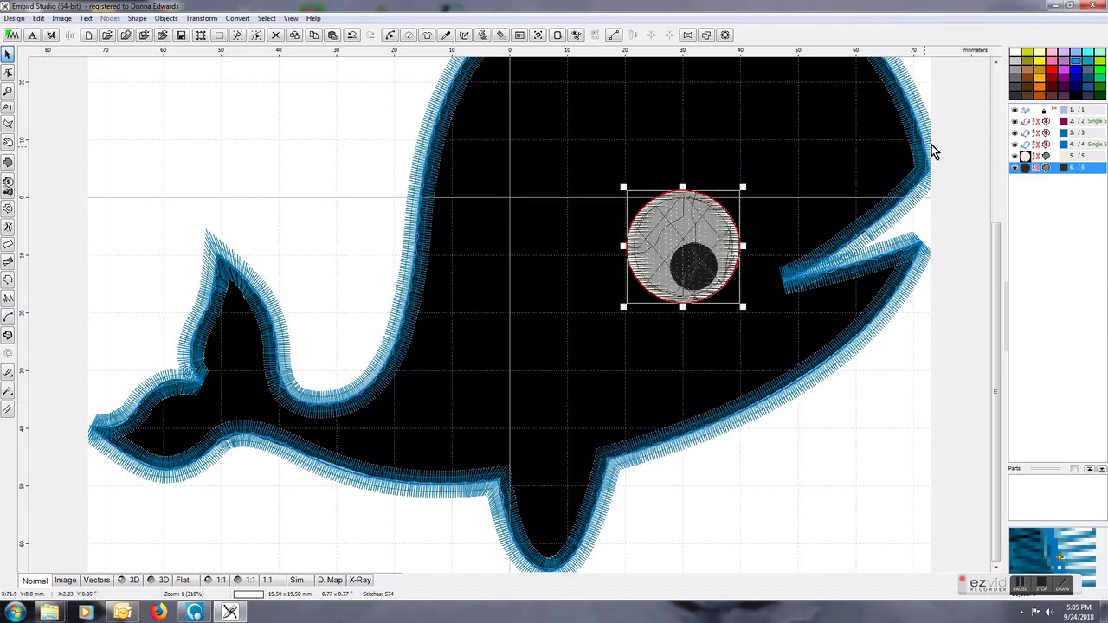
Shrink the pupil to about 8.5 mm inside the eye and generate its stitches
left_click_drag(691, 245, 662, 285)
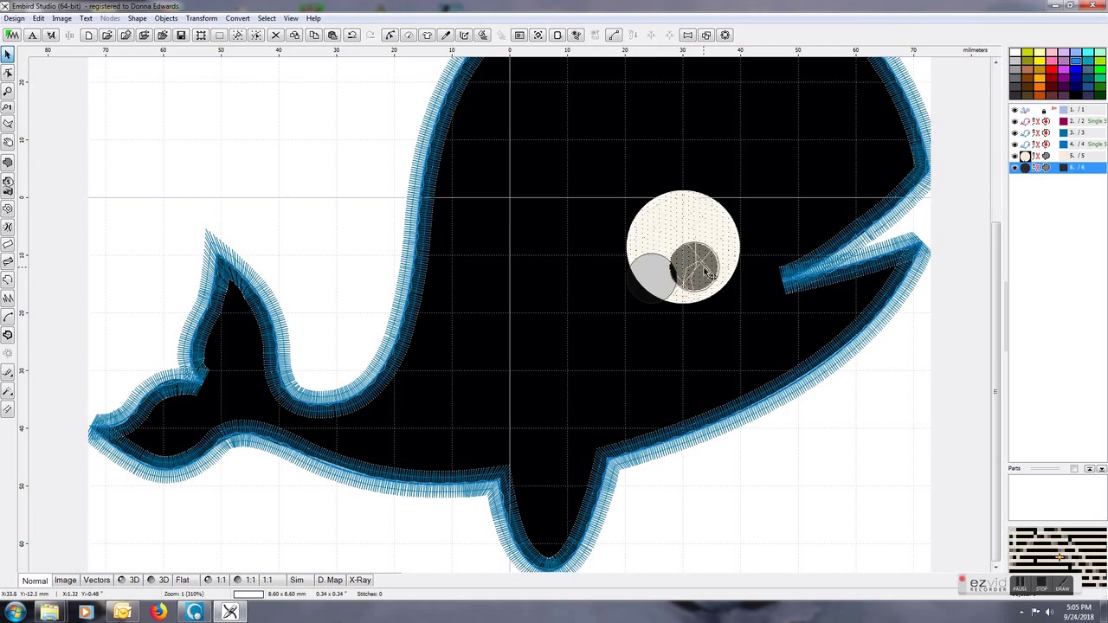
left_click(706, 273)
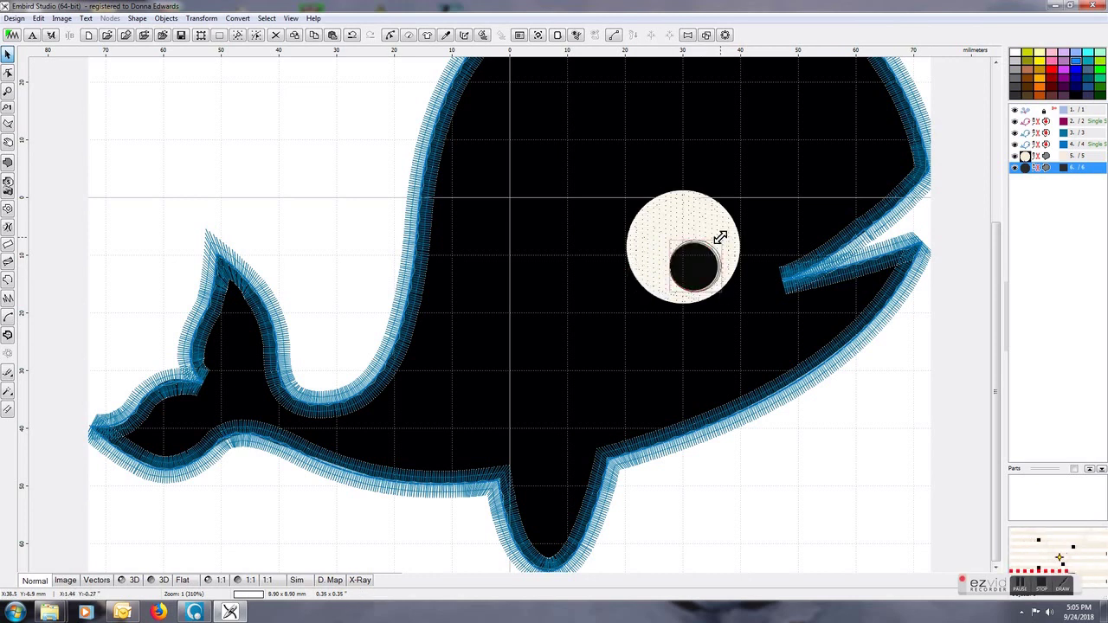
left_click(866, 425)
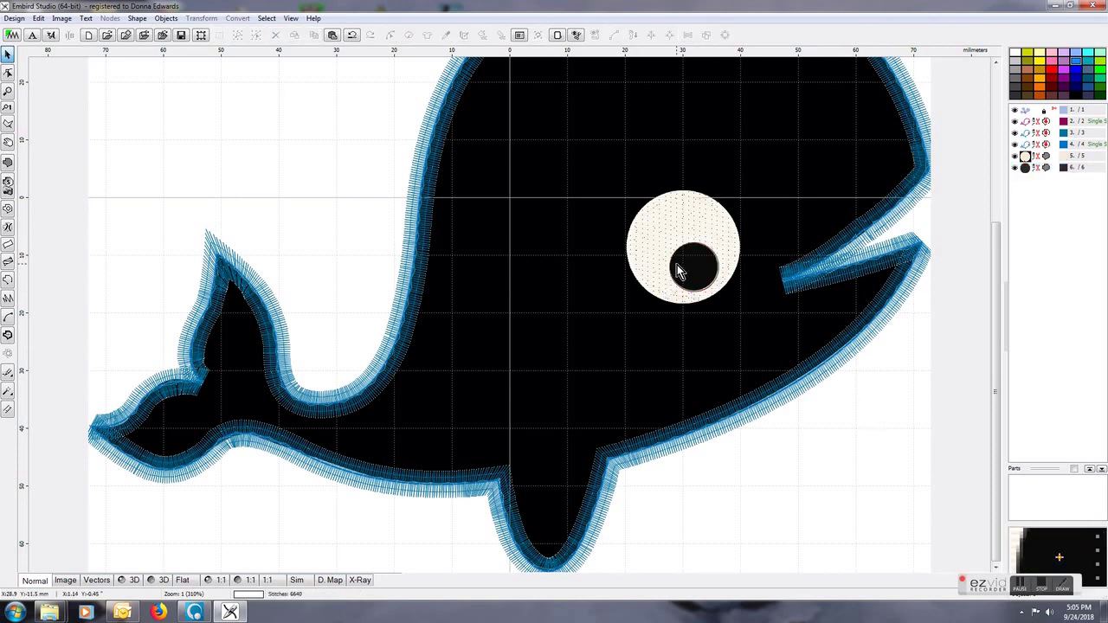
left_click(1028, 169)
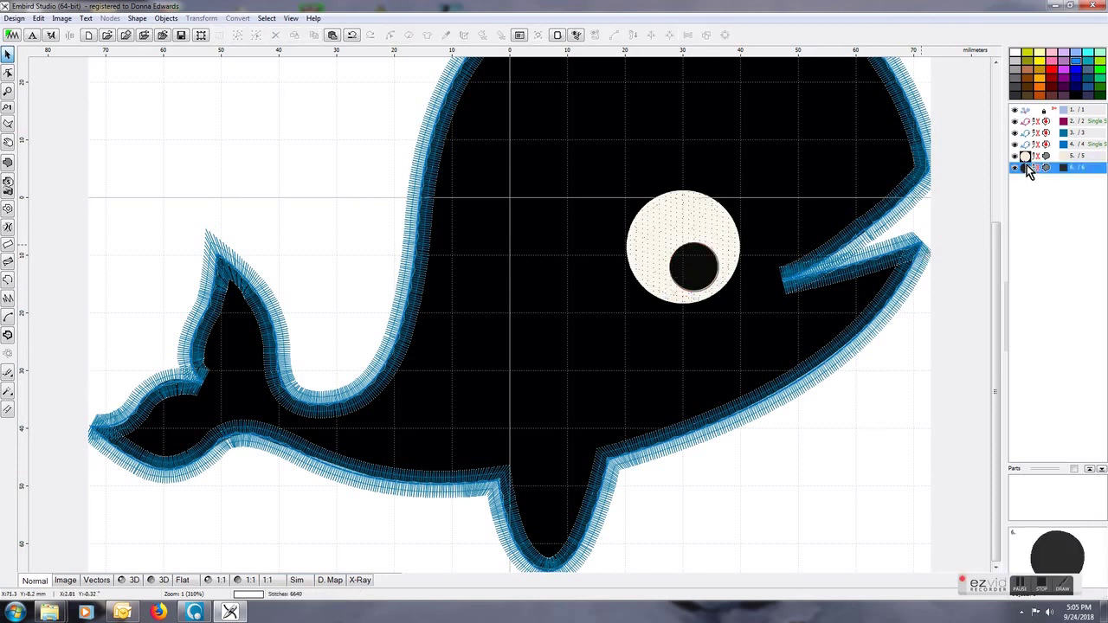
right_click(1028, 169)
left_click(1035, 183)
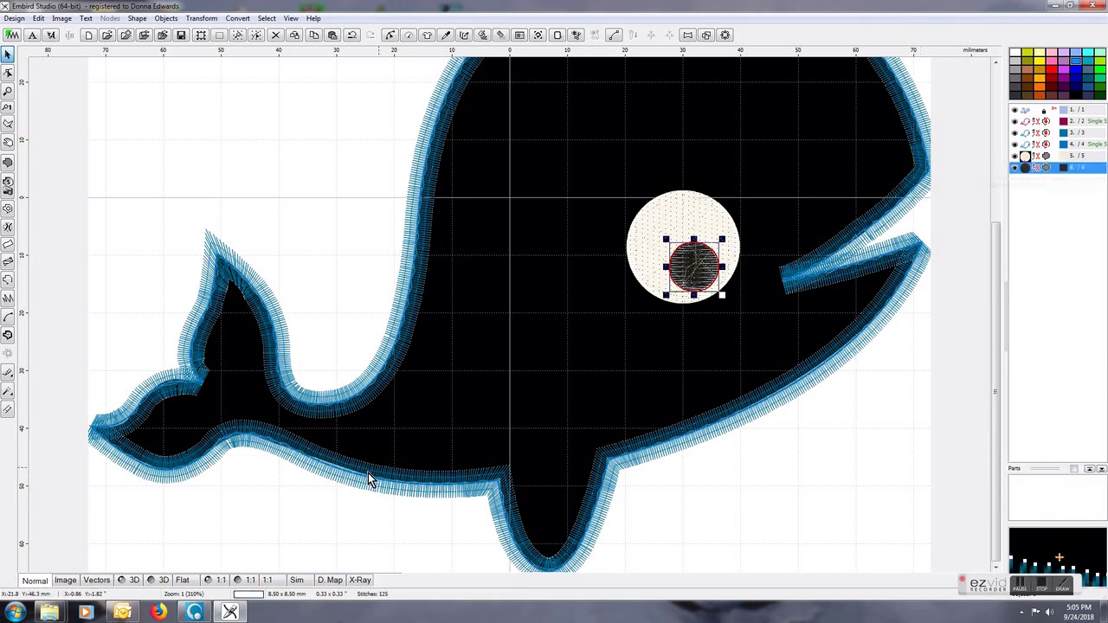
Check the 3D stitch preview, then delete the black whale background image
left_click(134, 580)
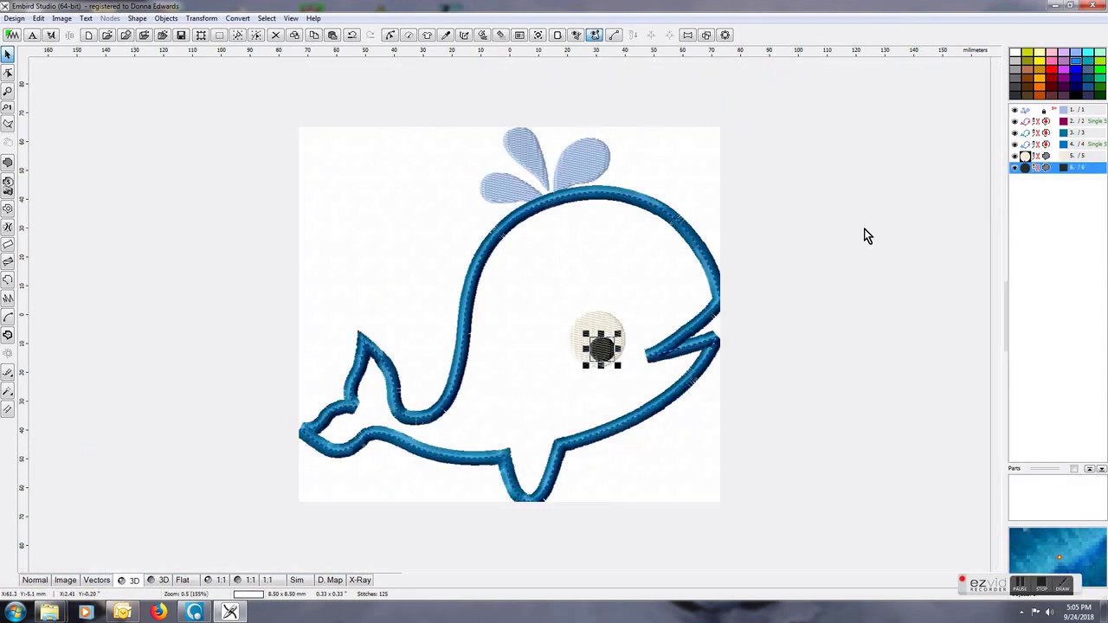
left_click(40, 584)
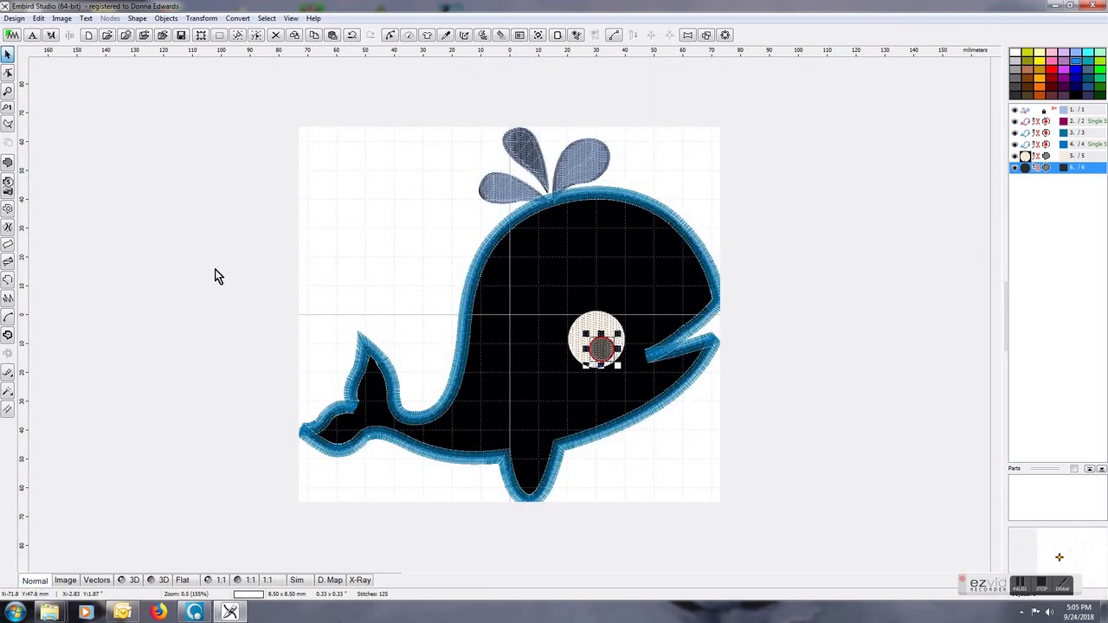
left_click(61, 18)
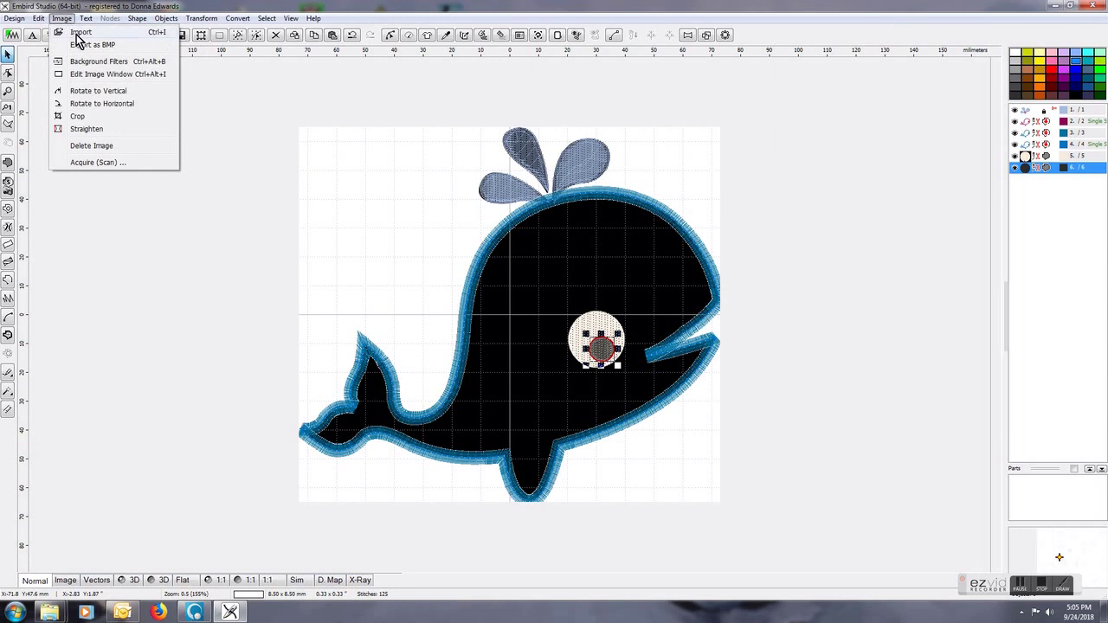
left_click(128, 145)
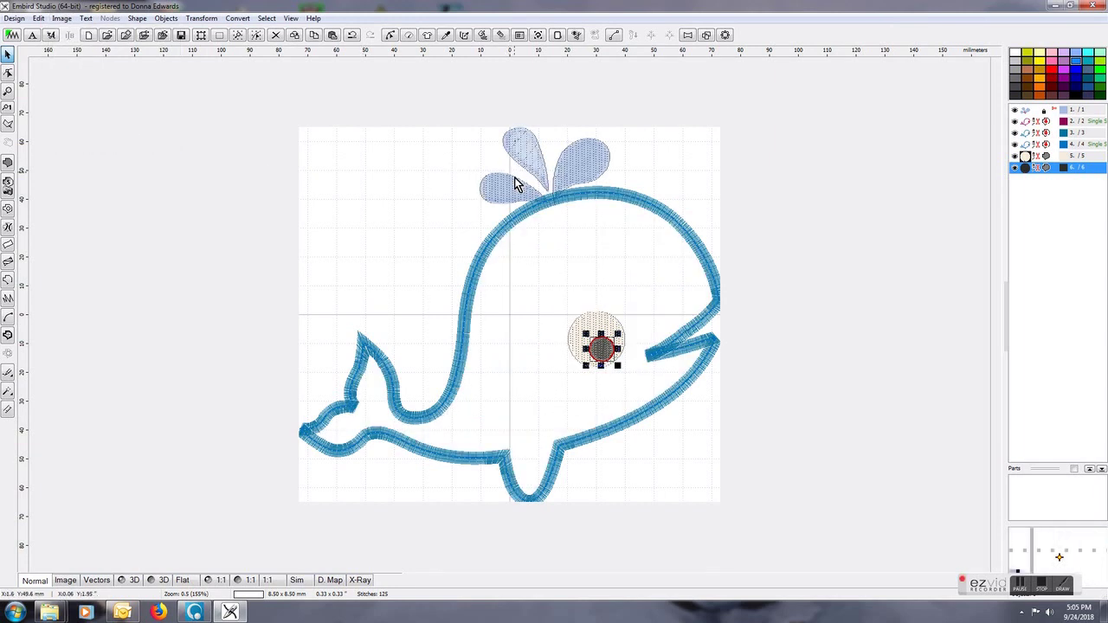
Choose the 180 × 130 mm BabyLock ESE, Brother 8200 (large) hoop in Preferences
left_click(38, 18)
left_click(81, 206)
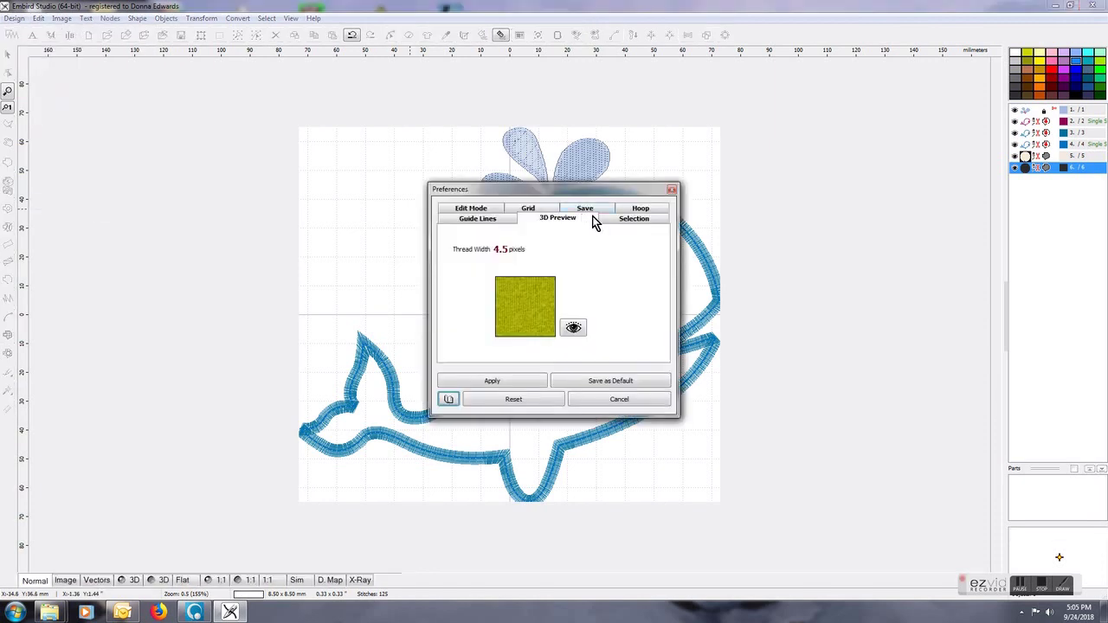
left_click(639, 213)
left_click(477, 317)
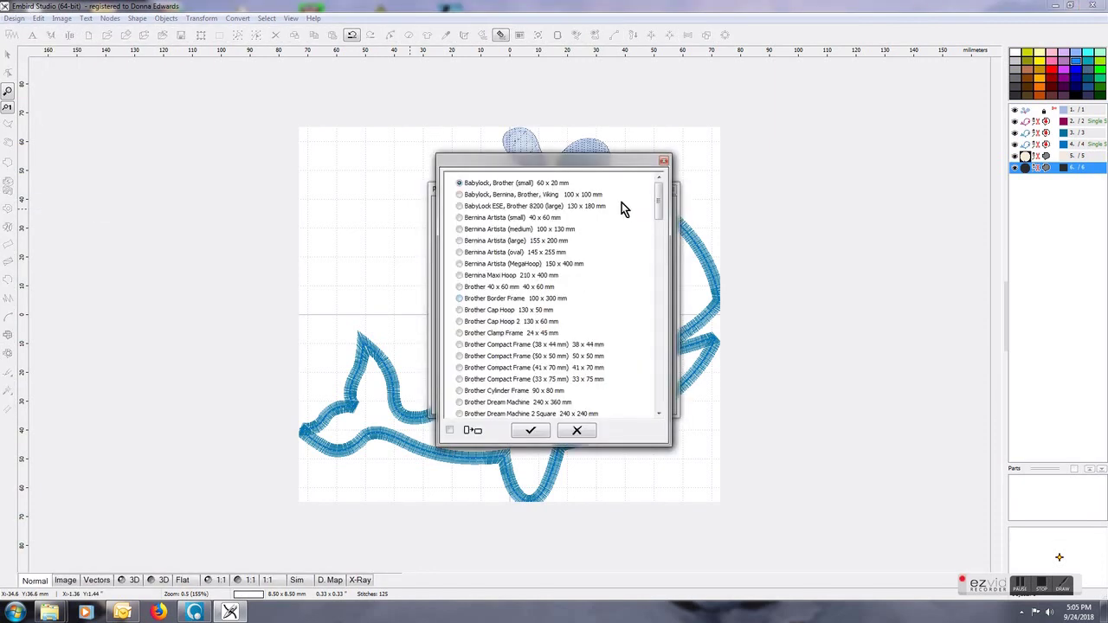
left_click(597, 208)
left_click(528, 432)
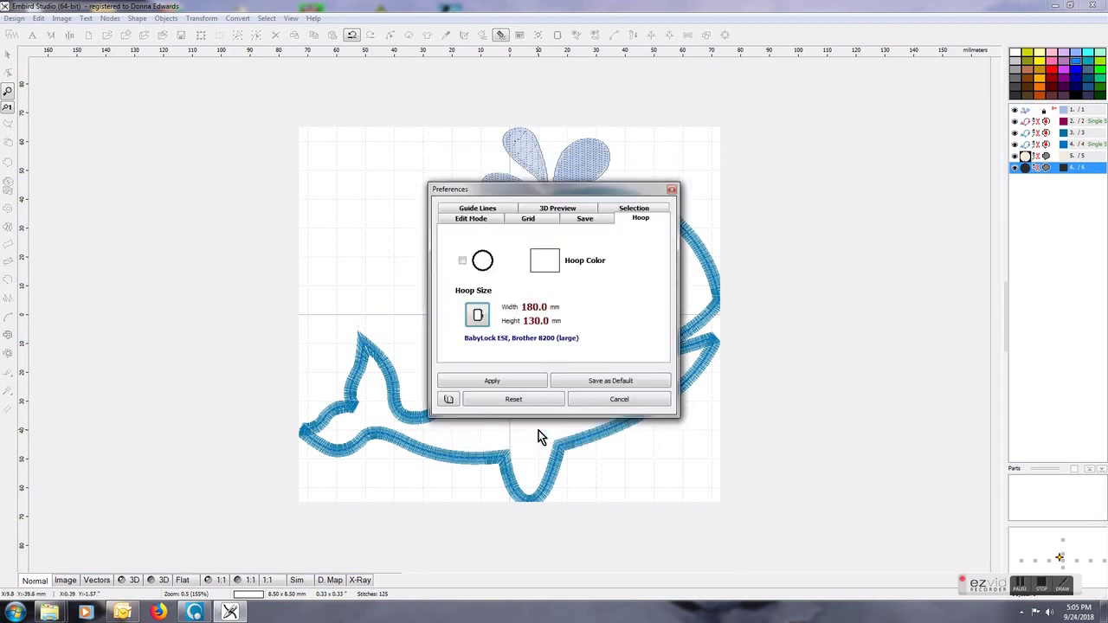
left_click(537, 382)
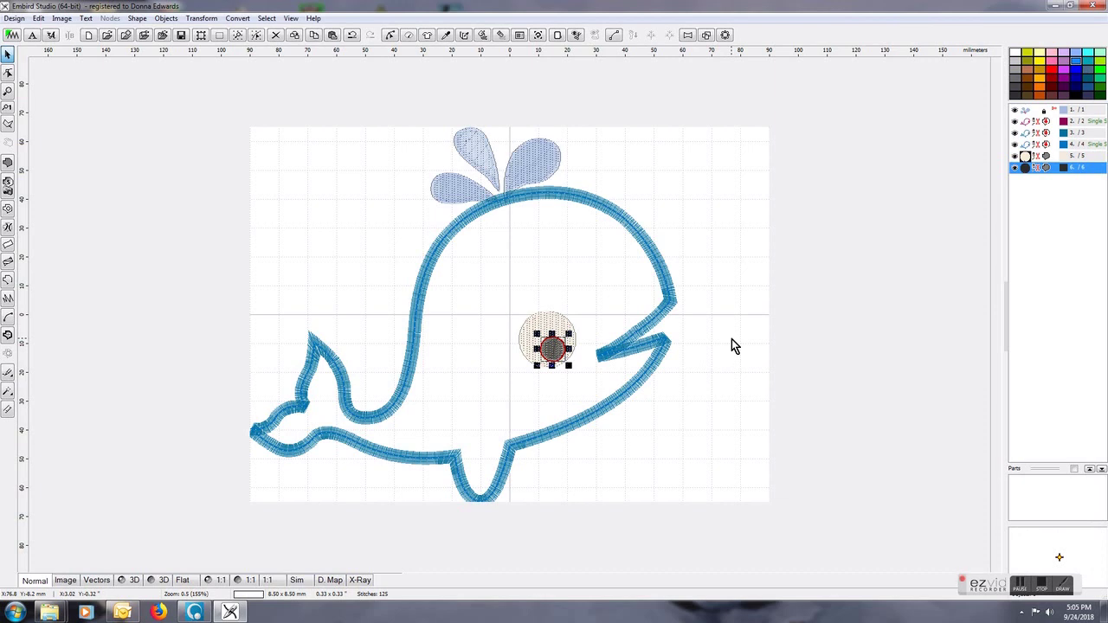
Select all objects, shrink the whale slightly, centre it, and regenerate its stitches
key("ctrl+a")
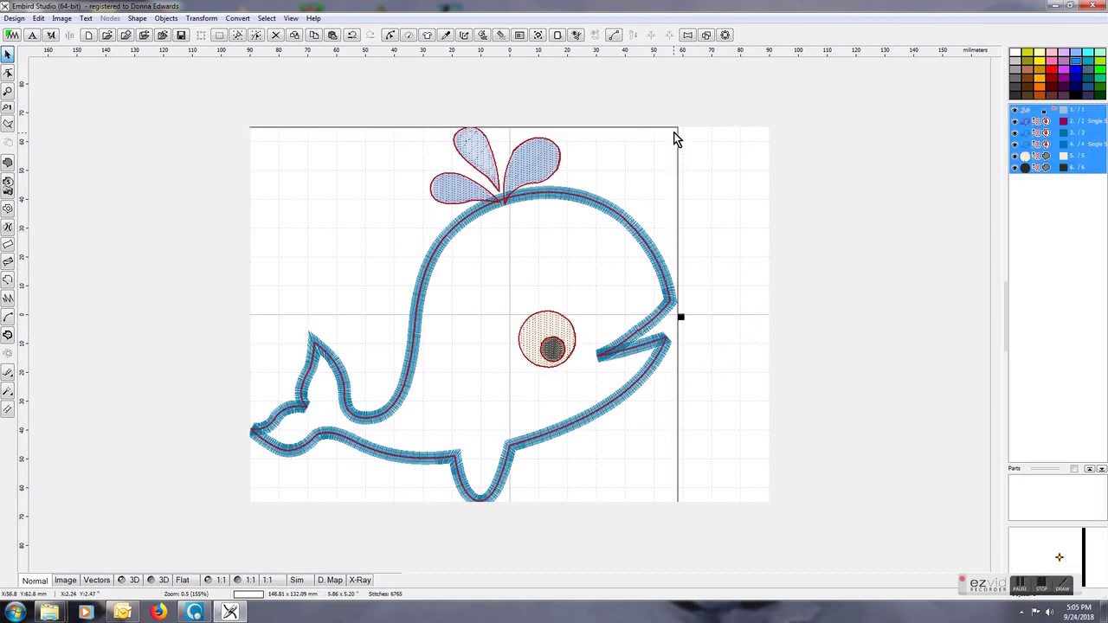
left_click_drag(678, 128, 638, 158)
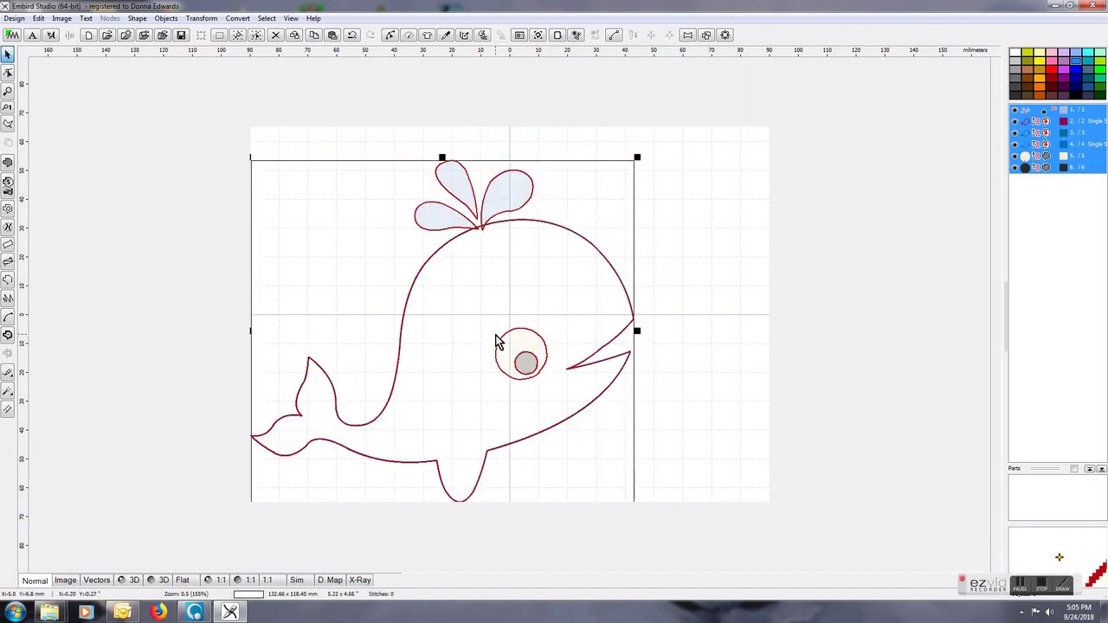
left_click(200, 19)
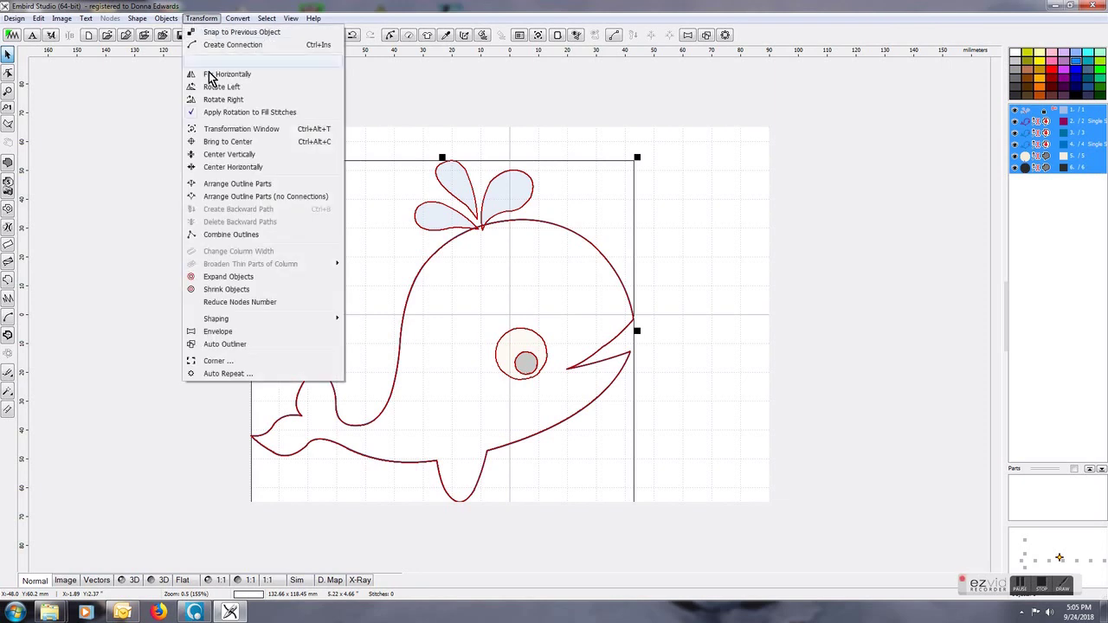
left_click(228, 142)
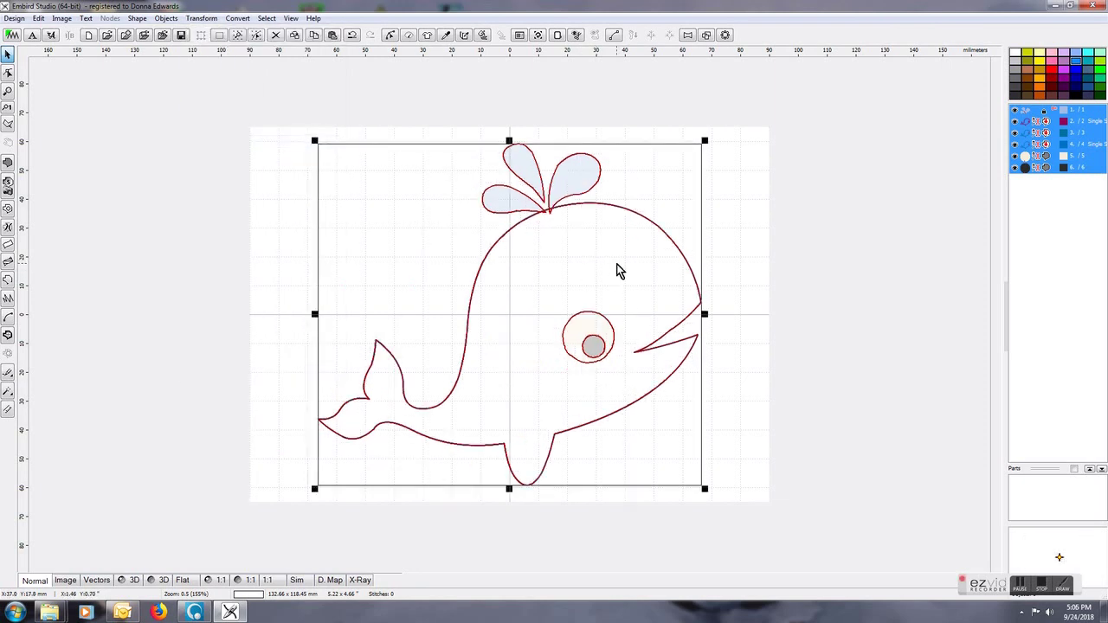
right_click(616, 271)
left_click(665, 281)
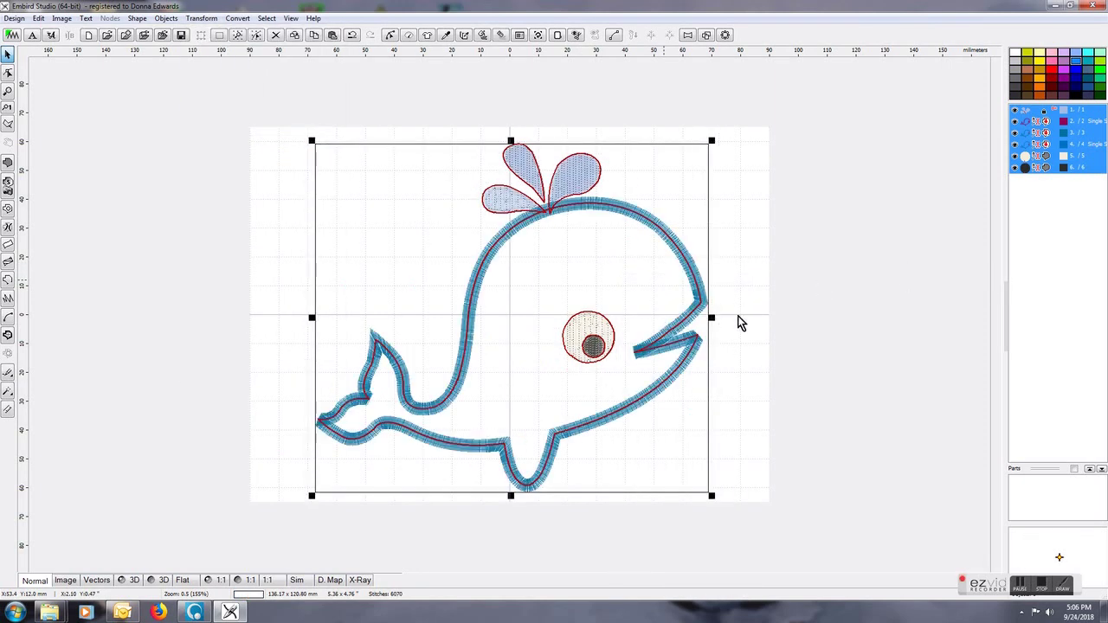
left_click(14, 18)
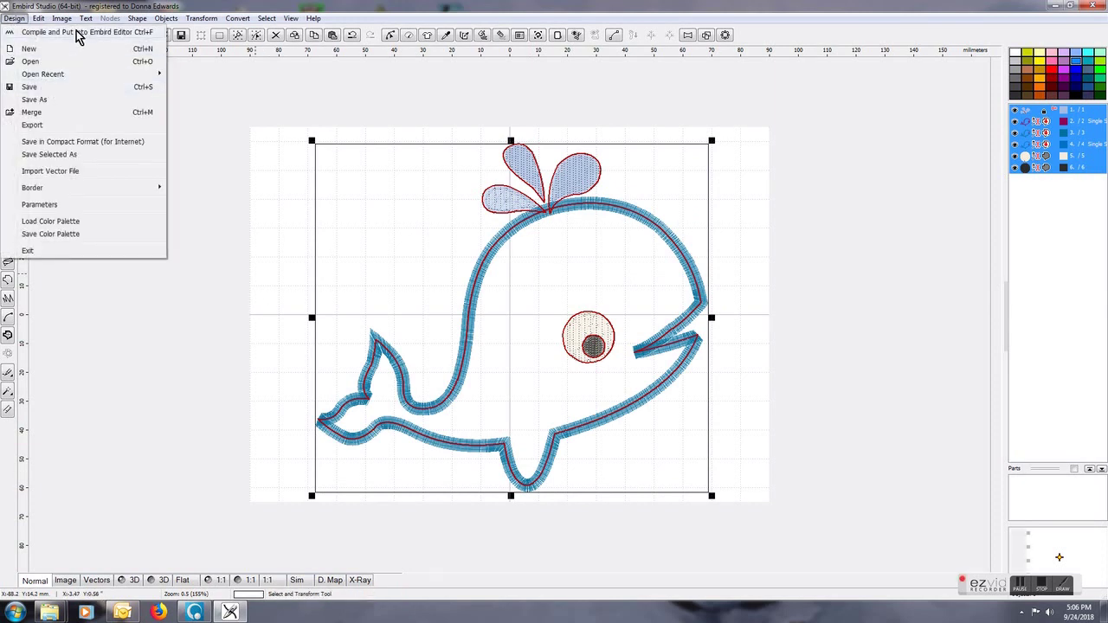
Save the design as AppliqueWhale.eof in the Dragon Face folder
left_click(34, 99)
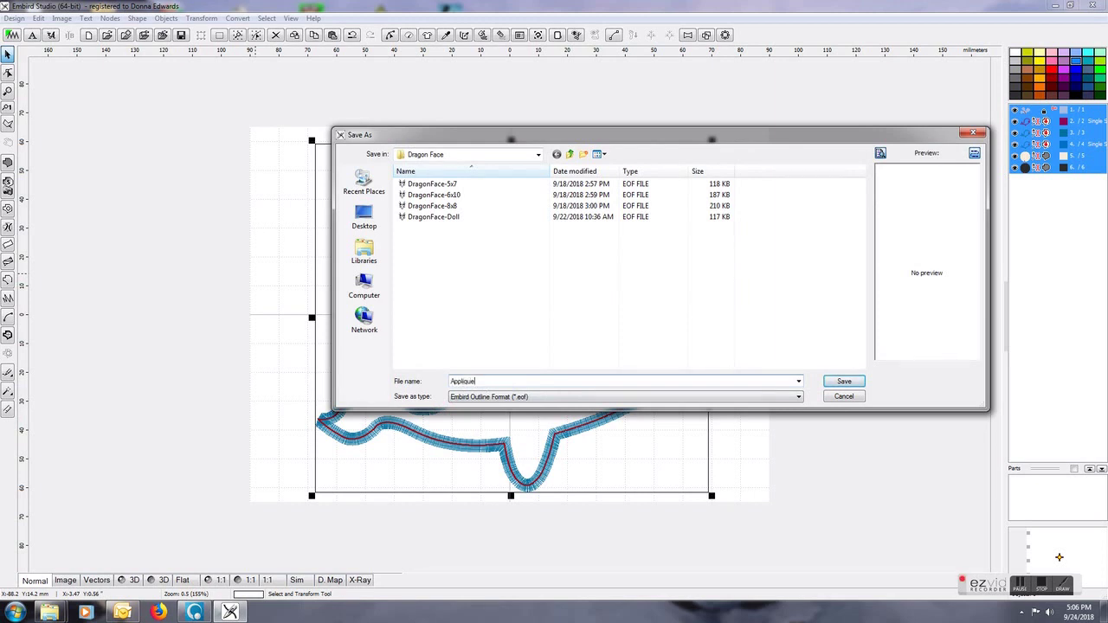
key("Return")
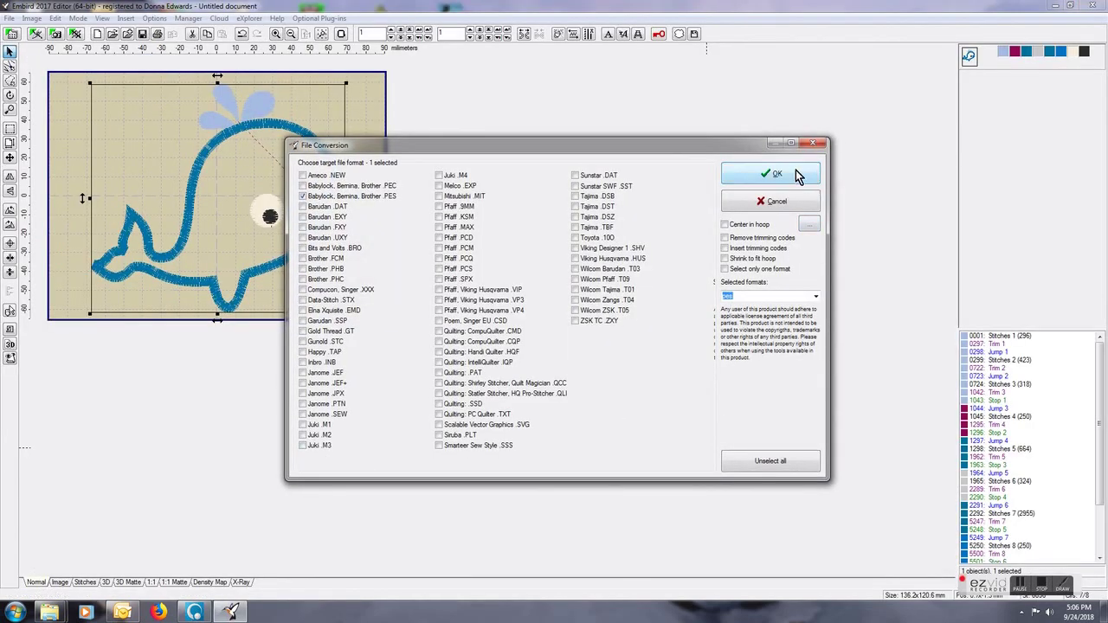
Save the whale as AppliqueWhale.pes in PES 2.5 despite the hoop-size warning, then preview stitches
left_click(776, 173)
key("Return")
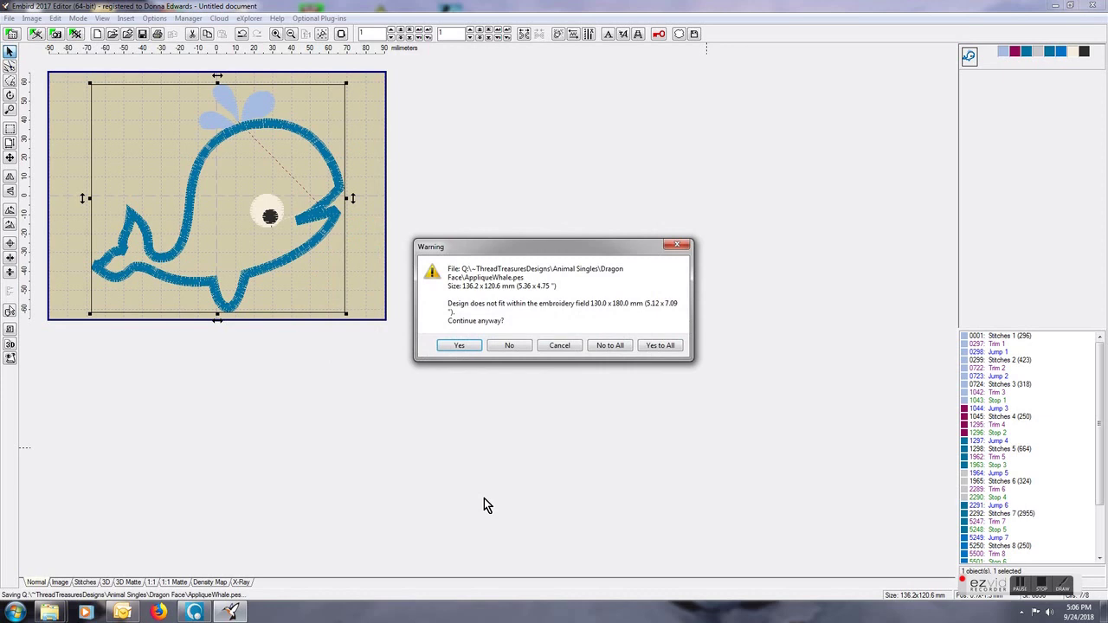
left_click(669, 346)
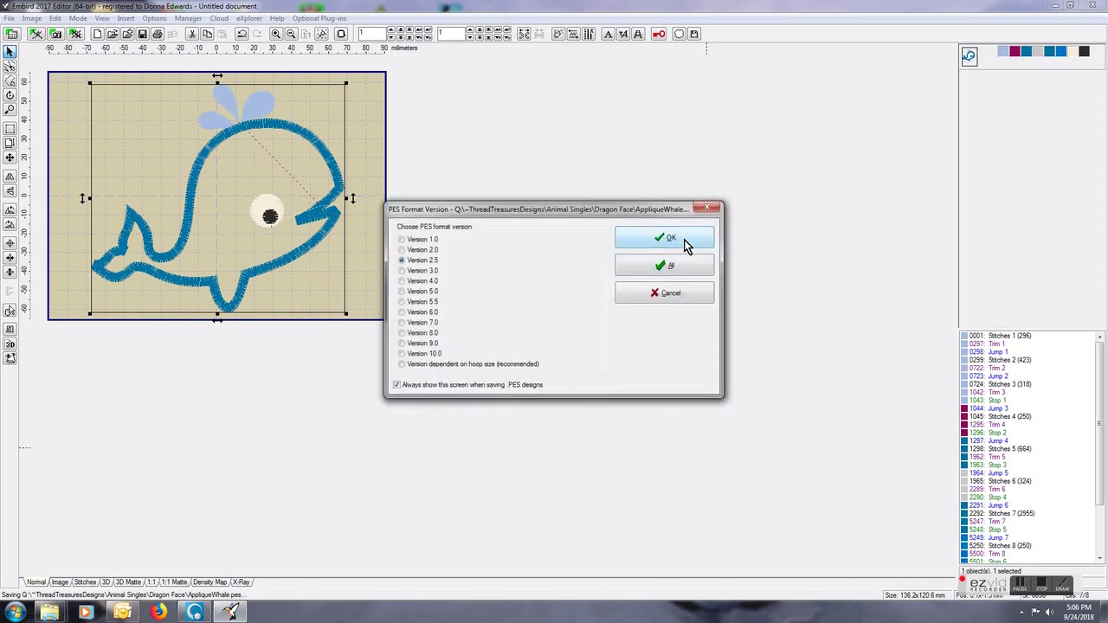
left_click(684, 242)
left_click(112, 591)
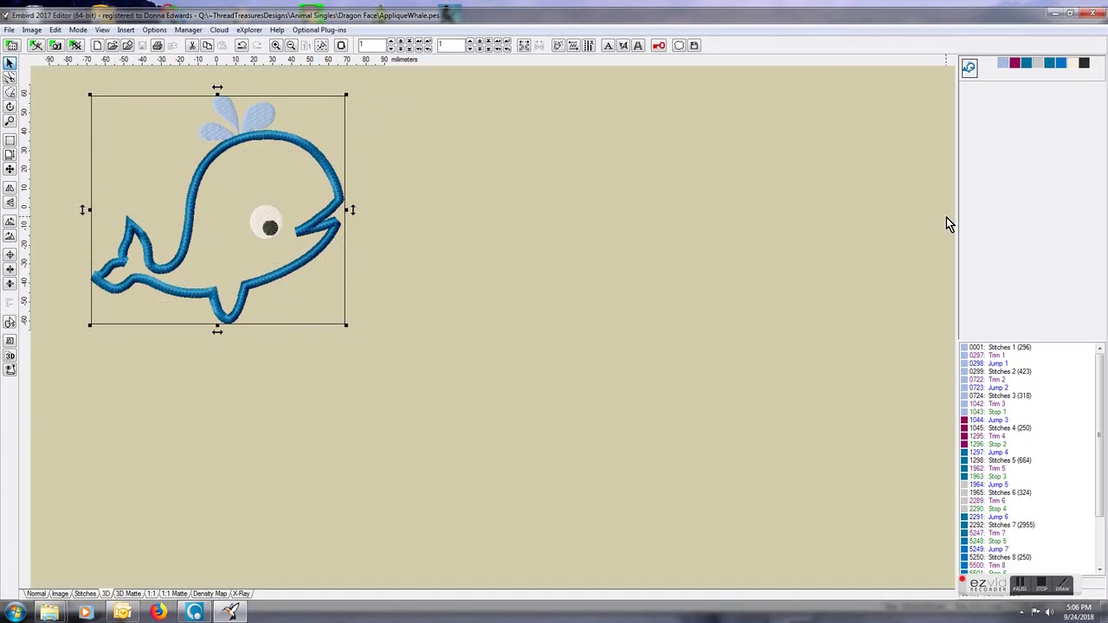